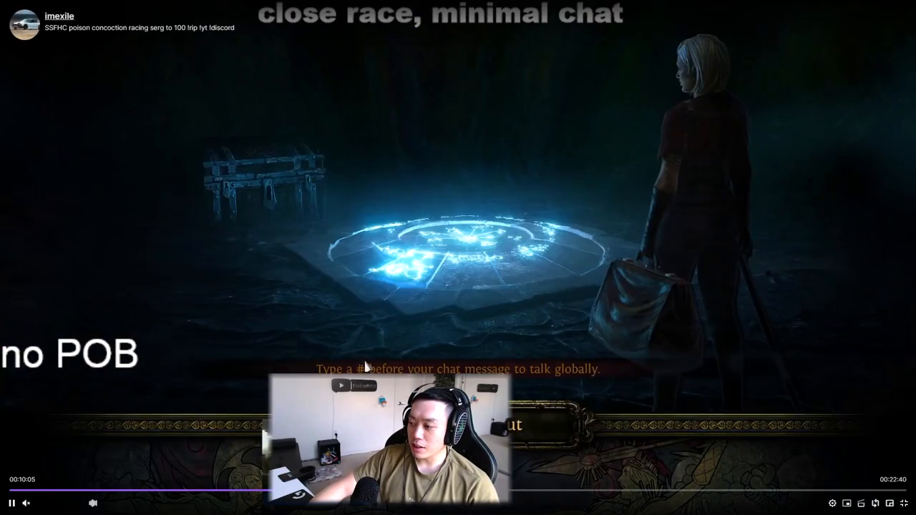
Skip the Twitch replay ahead to the in-map gameplay, pause it and leave fullscreen.
{"action": "key", "text": "Right"}
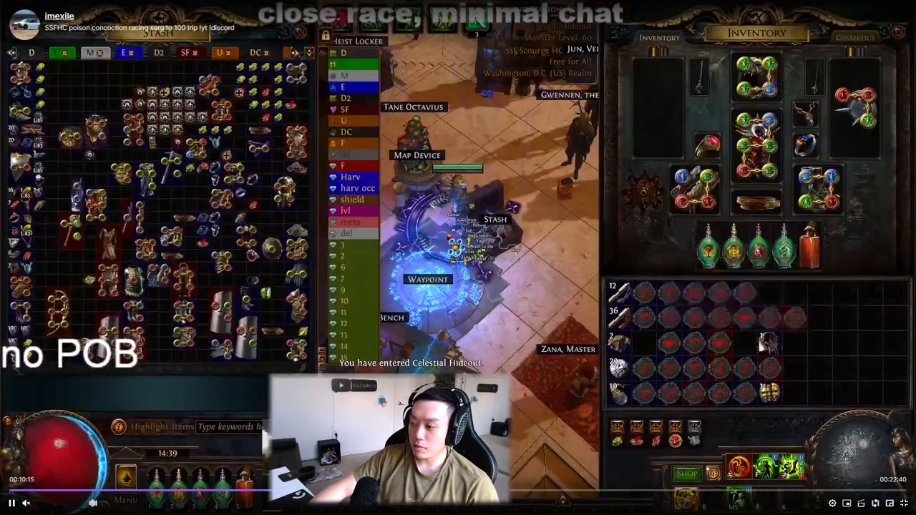
{"action": "key", "text": "Right"}
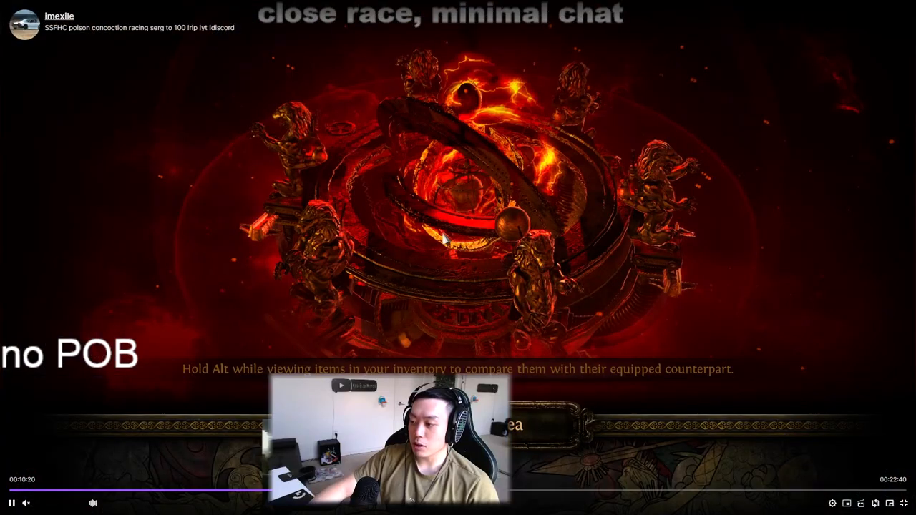
{"action": "key", "text": "Right"}
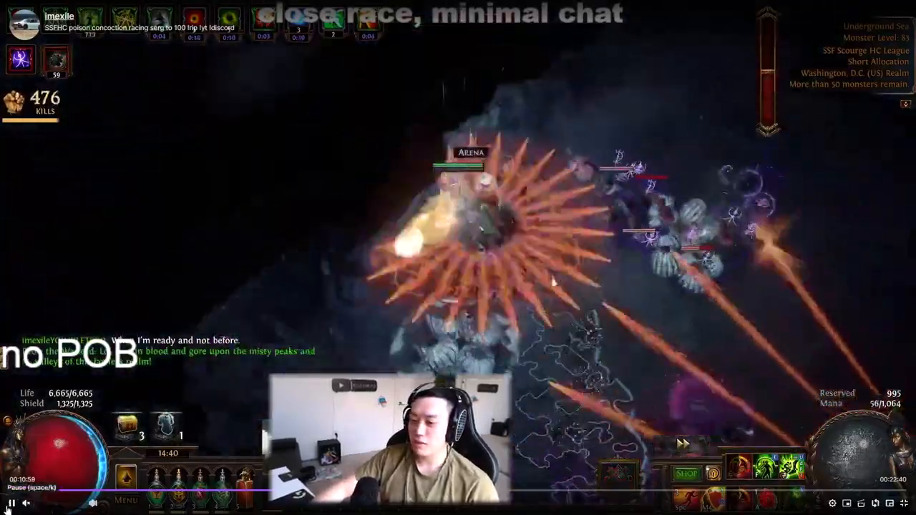
{"action": "left_click", "coordinate": [11, 504]}
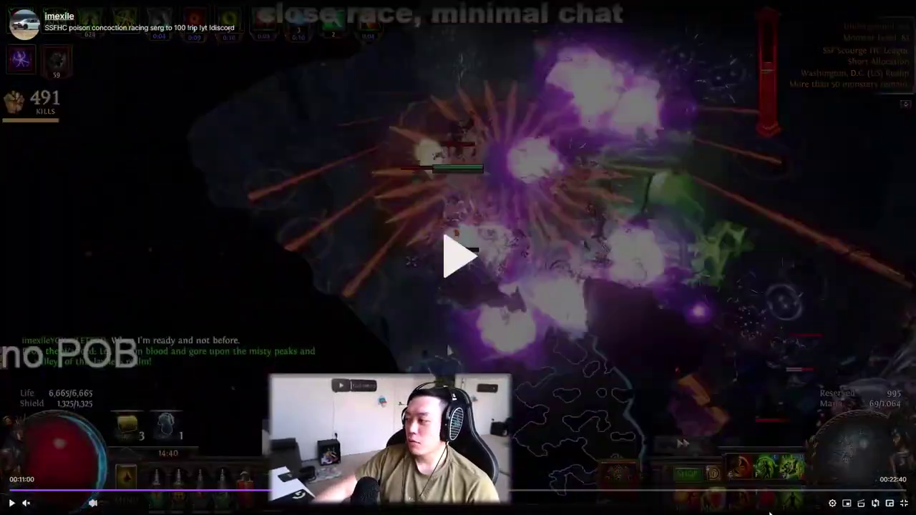
{"action": "left_click", "coordinate": [904, 506]}
Review the level 1 and 4 setups: Stormblast Mine with Onslaught, then Swift Assembly and Frost Blink.
{"action": "left_click", "coordinate": [133, 509]}
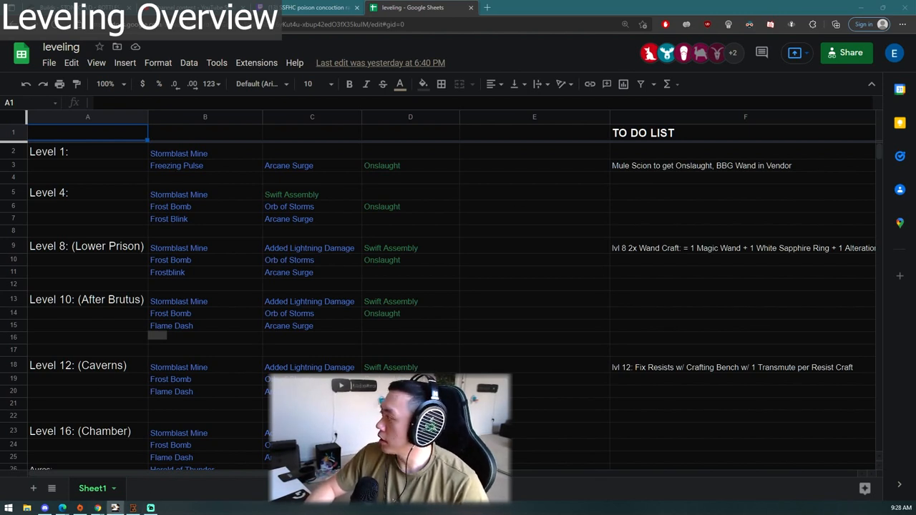
{"action": "left_click", "coordinate": [177, 154]}
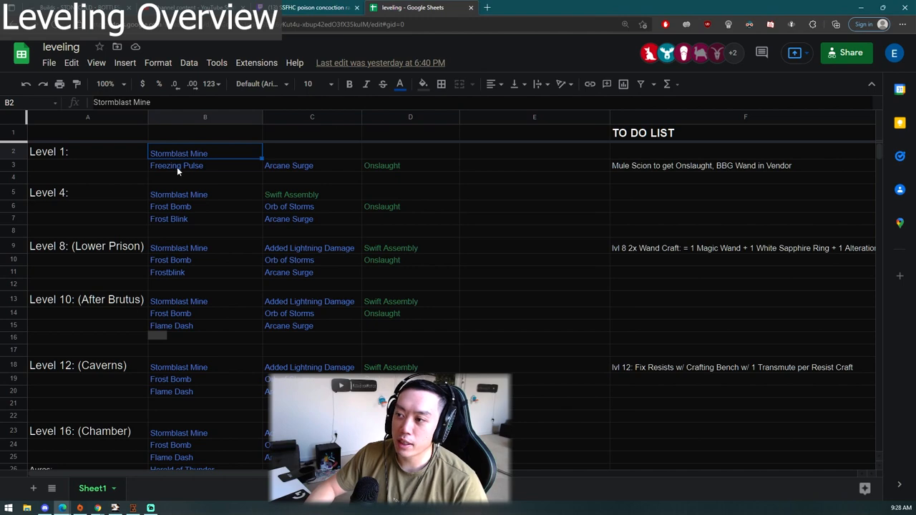
{"action": "left_click", "coordinate": [177, 166]}
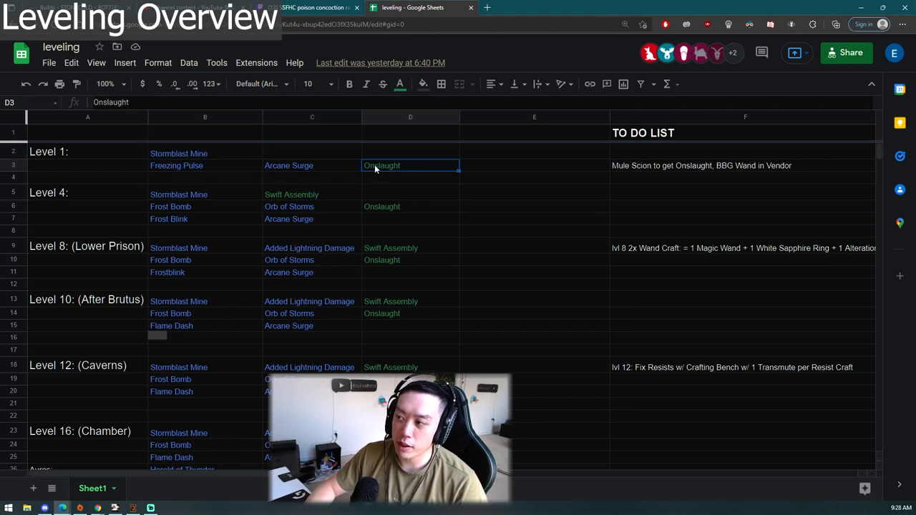
{"action": "scroll", "coordinate": [501, 286], "scroll_direction": "right", "scroll_amount": 5}
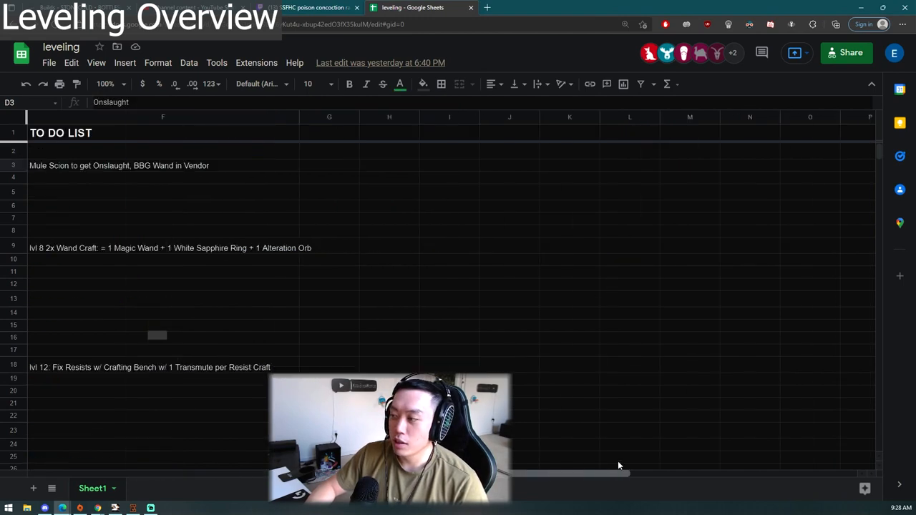
{"action": "scroll", "coordinate": [501, 286], "scroll_direction": "left", "scroll_amount": 5}
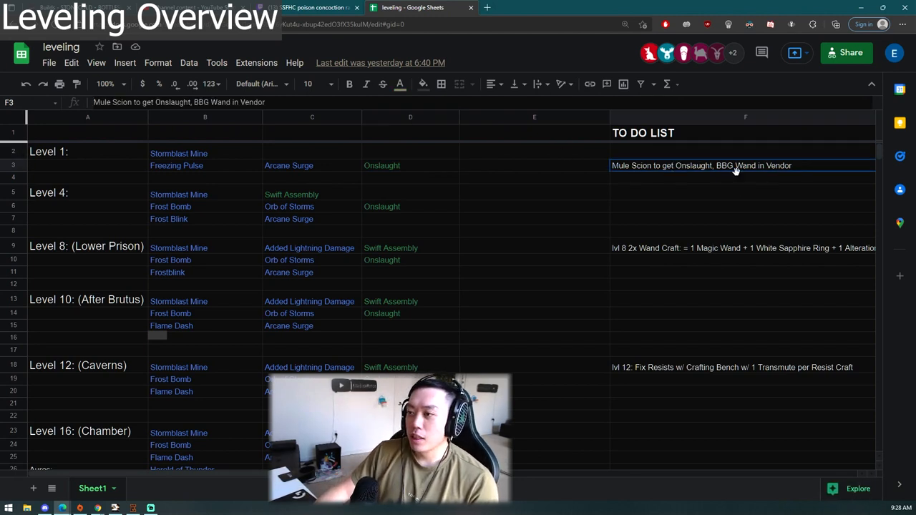
{"action": "left_click", "coordinate": [212, 192]}
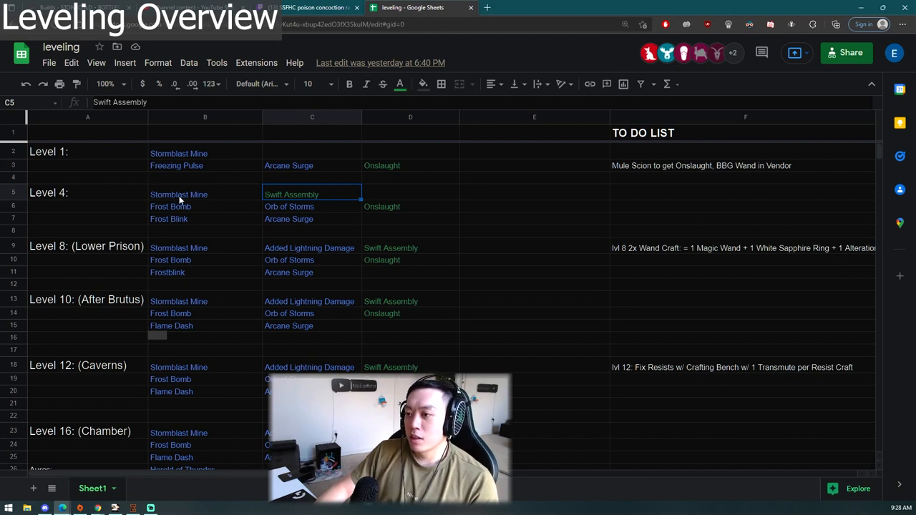
{"action": "left_click", "coordinate": [321, 195]}
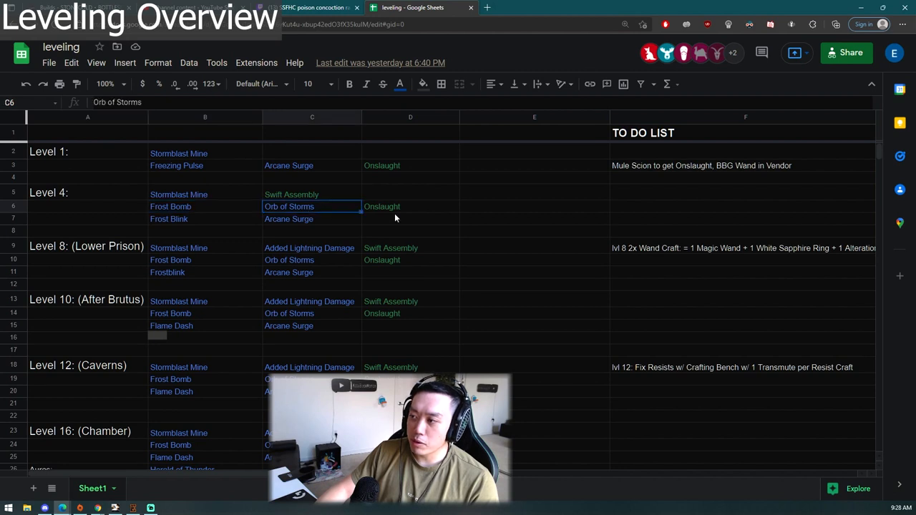
{"action": "left_click", "coordinate": [196, 219]}
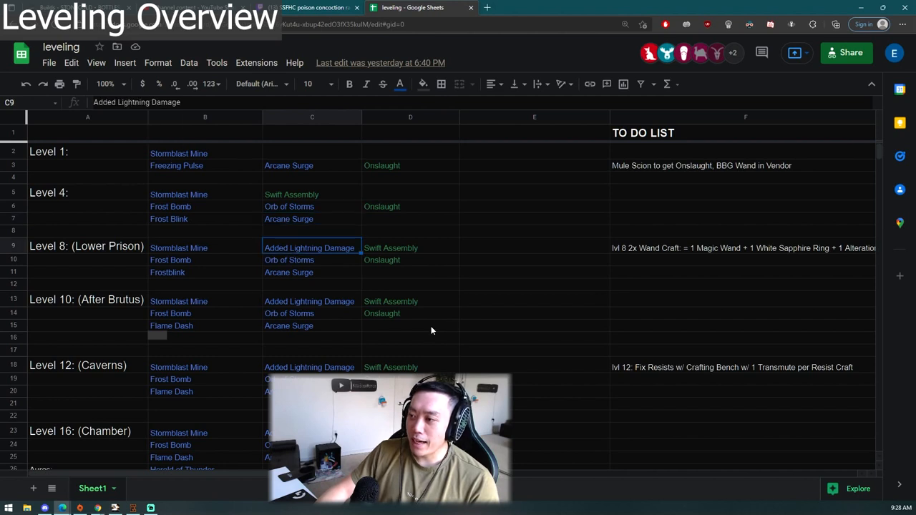
{"action": "scroll", "coordinate": [430, 325], "scroll_direction": "down", "scroll_amount": 2}
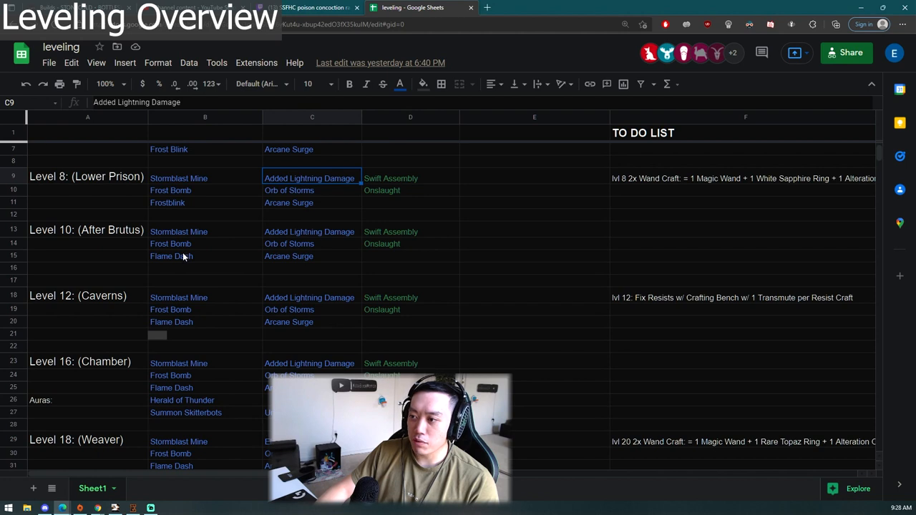
{"action": "scroll", "coordinate": [446, 322], "scroll_direction": "down", "scroll_amount": 3}
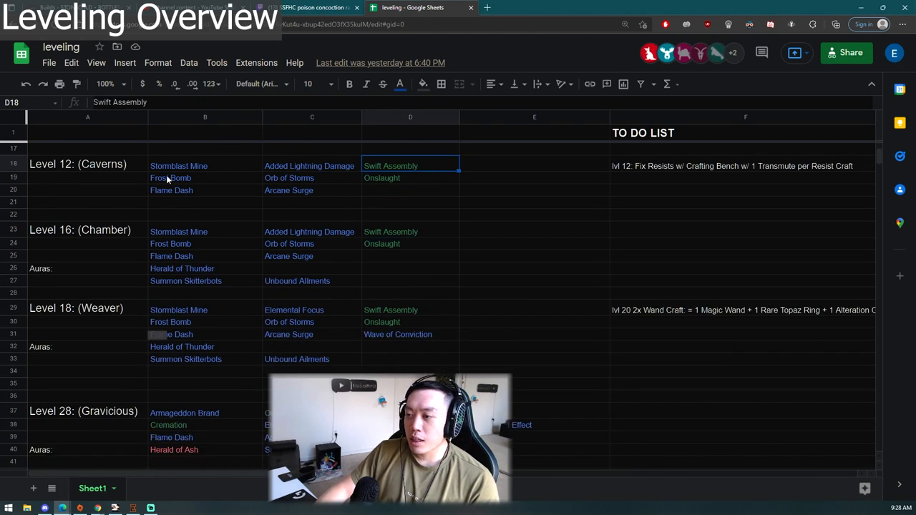
{"action": "scroll", "coordinate": [299, 231], "scroll_direction": "up", "scroll_amount": 2}
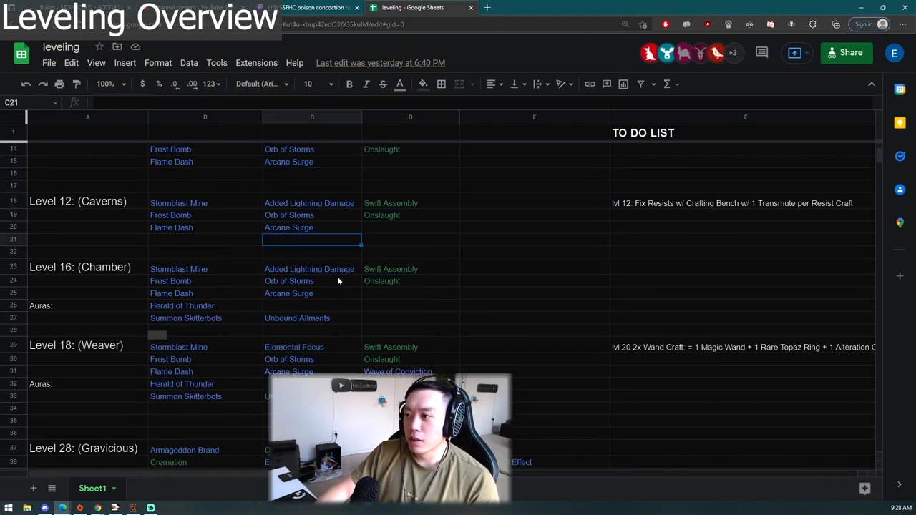
{"action": "scroll", "coordinate": [337, 277], "scroll_direction": "up", "scroll_amount": 1}
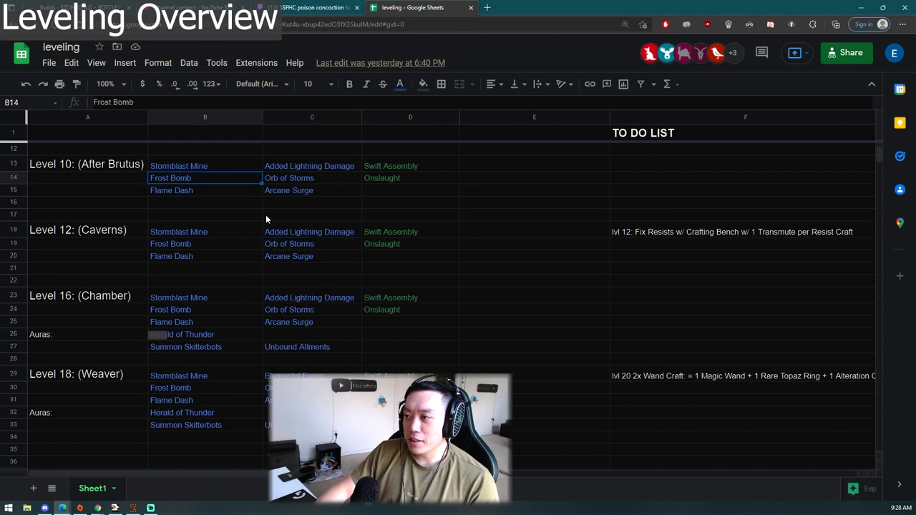
{"action": "scroll", "coordinate": [429, 336], "scroll_direction": "down", "scroll_amount": 1}
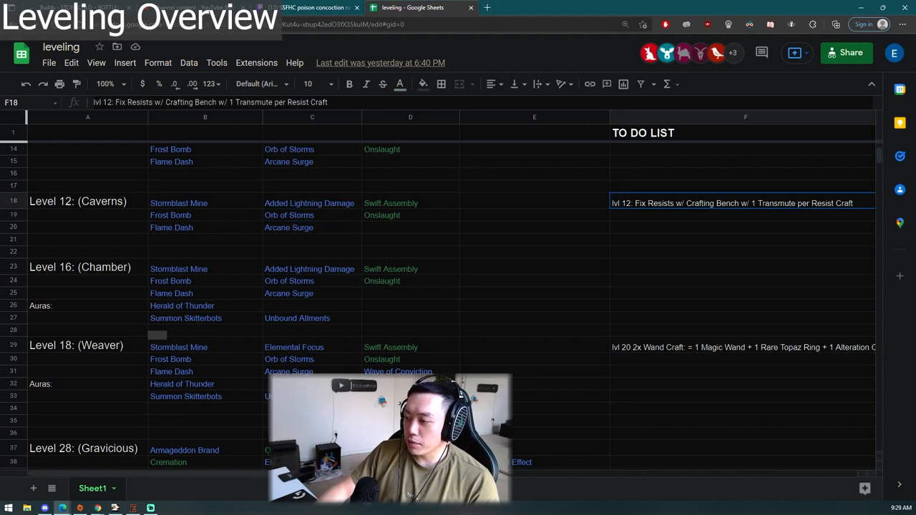
{"action": "scroll", "coordinate": [579, 429], "scroll_direction": "right", "scroll_amount": 3}
{"action": "scroll", "coordinate": [579, 429], "scroll_direction": "left", "scroll_amount": 3}
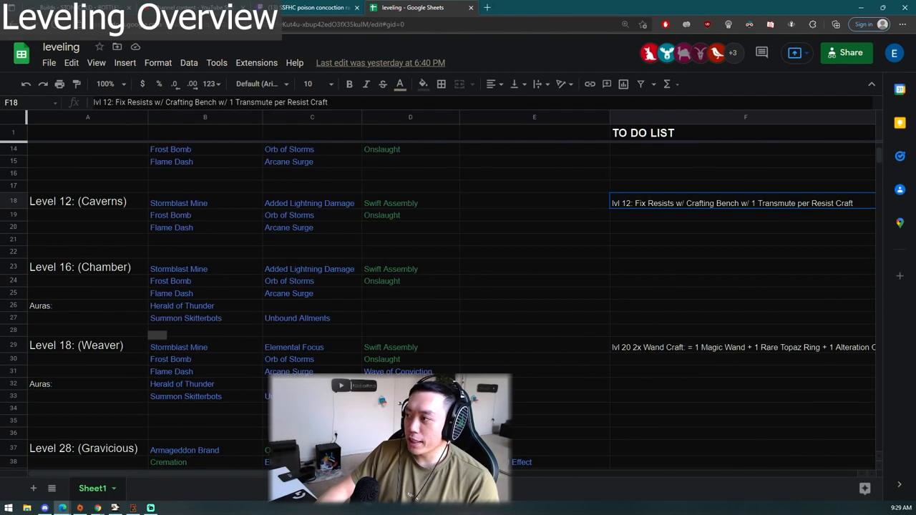
{"action": "scroll", "coordinate": [650, 319], "scroll_direction": "up", "scroll_amount": 4}
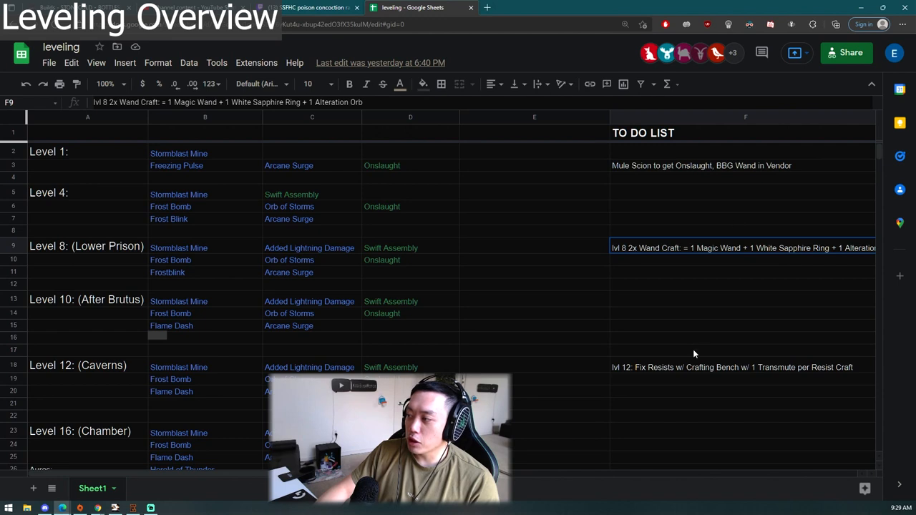
{"action": "scroll", "coordinate": [693, 350], "scroll_direction": "down", "scroll_amount": 1}
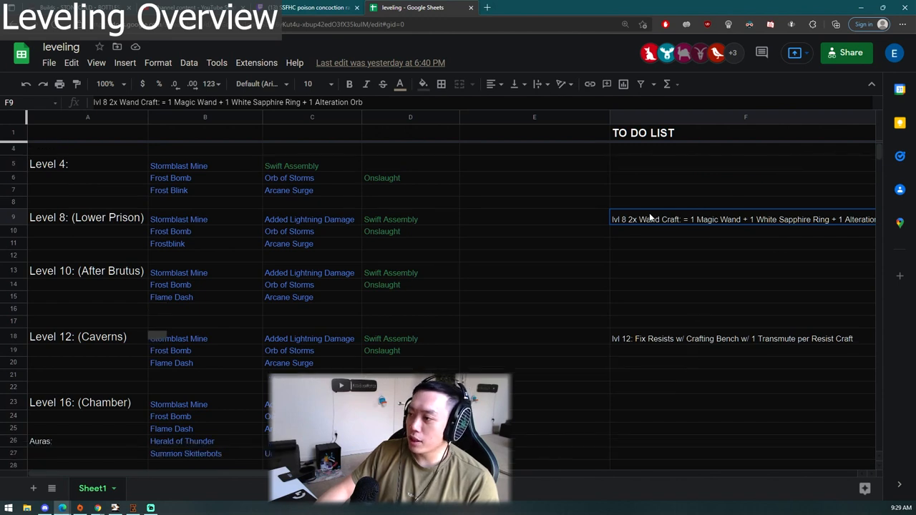
{"action": "scroll", "coordinate": [650, 320], "scroll_direction": "right", "scroll_amount": 2}
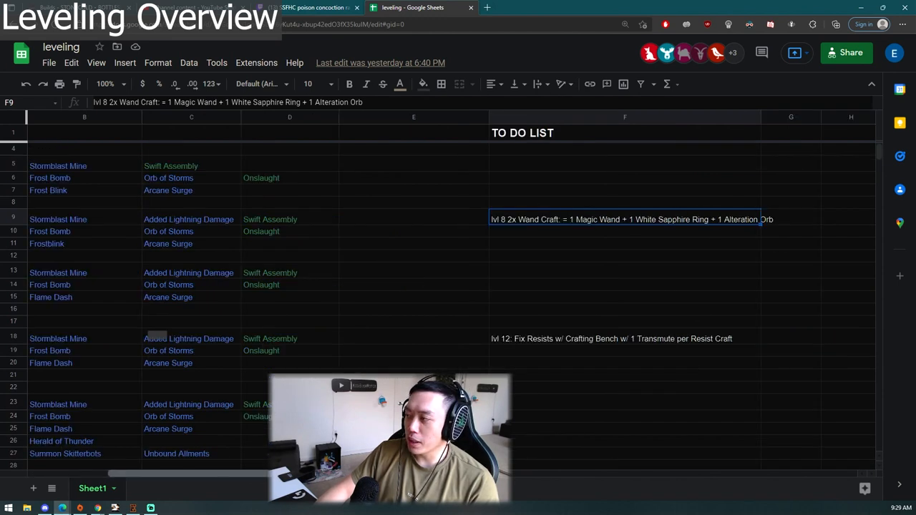
{"action": "scroll", "coordinate": [649, 319], "scroll_direction": "right", "scroll_amount": 2}
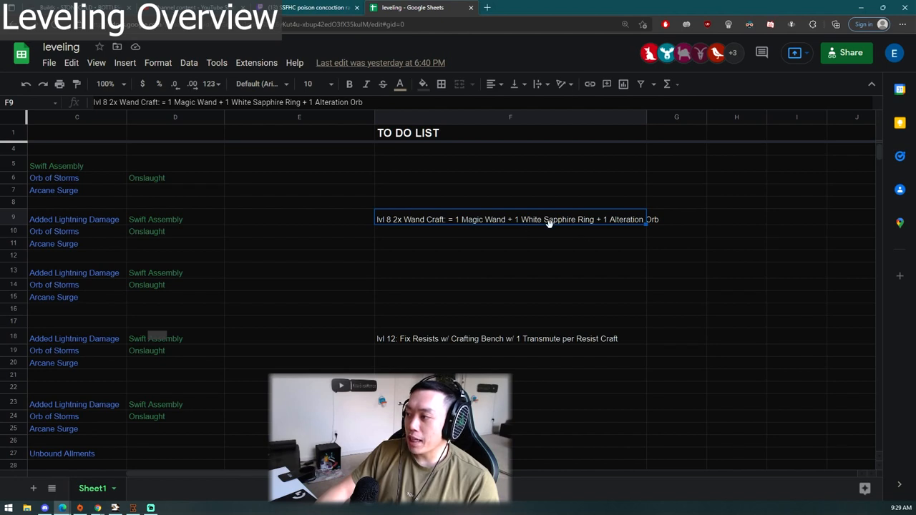
{"action": "scroll", "coordinate": [548, 269], "scroll_direction": "down", "scroll_amount": 3}
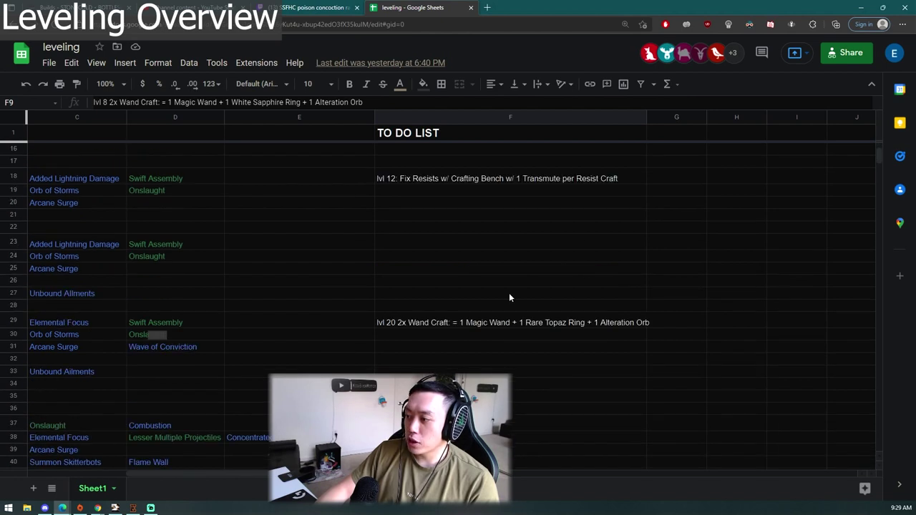
Correct the level 20 wand craft note to a Rare Ruby Ring instead of Topaz.
{"action": "left_click", "coordinate": [565, 324]}
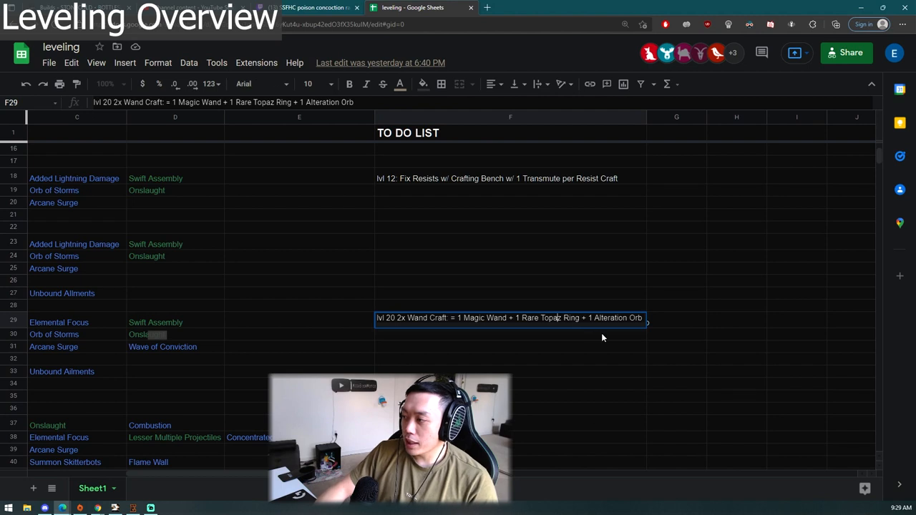
{"action": "key", "text": "BackSpace"}
{"action": "key", "text": "BackSpace"}
{"action": "key", "text": "BackSpace"}
{"action": "type", "text": "R"}
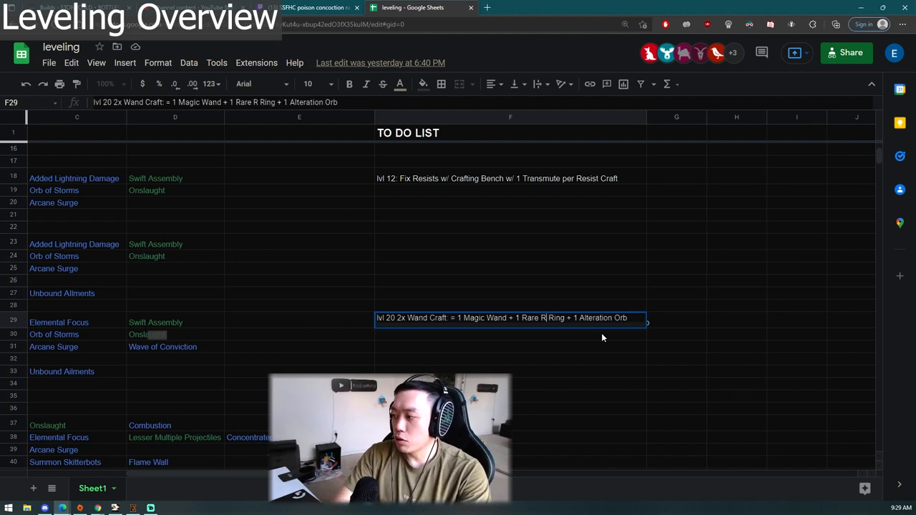
{"action": "type", "text": "uby"}
{"action": "left_click", "coordinate": [573, 372]}
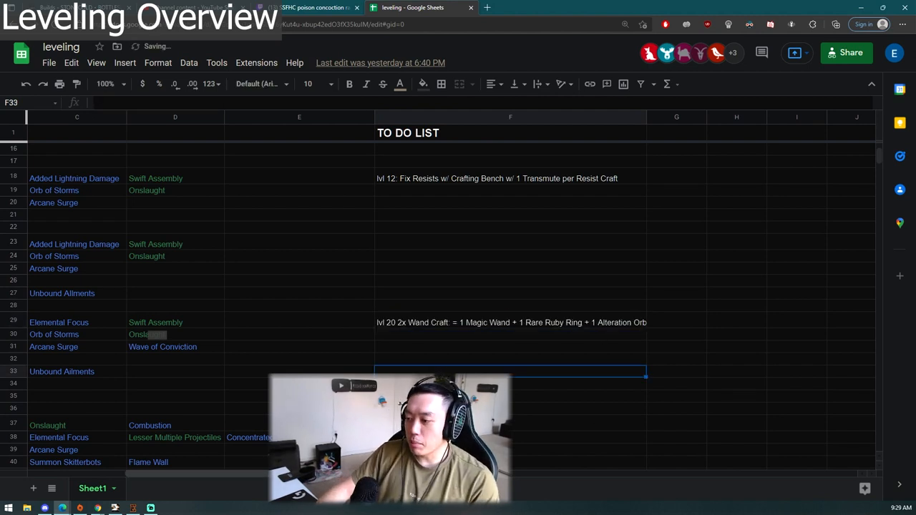
{"action": "scroll", "coordinate": [95, 447], "scroll_direction": "left", "scroll_amount": 5}
{"action": "scroll", "coordinate": [279, 302], "scroll_direction": "up", "scroll_amount": 2}
{"action": "scroll", "coordinate": [204, 306], "scroll_direction": "down", "scroll_amount": 1}
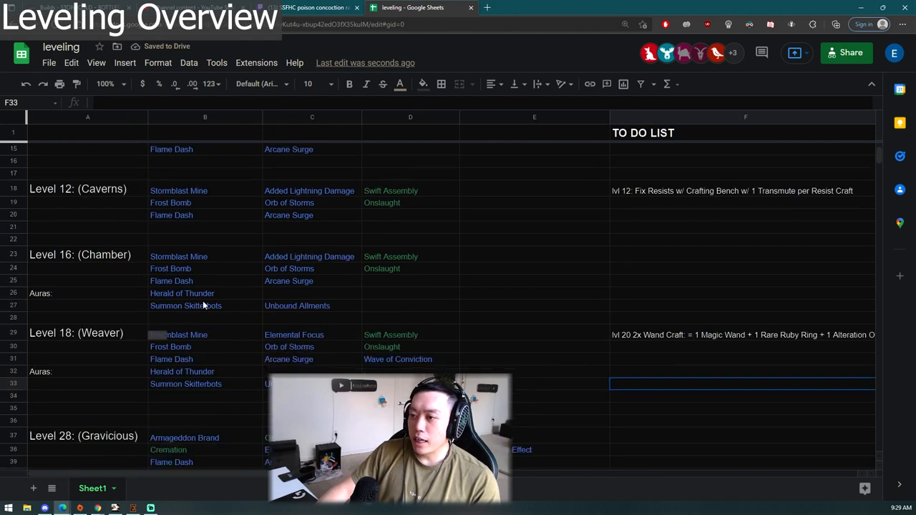
{"action": "left_click", "coordinate": [93, 254]}
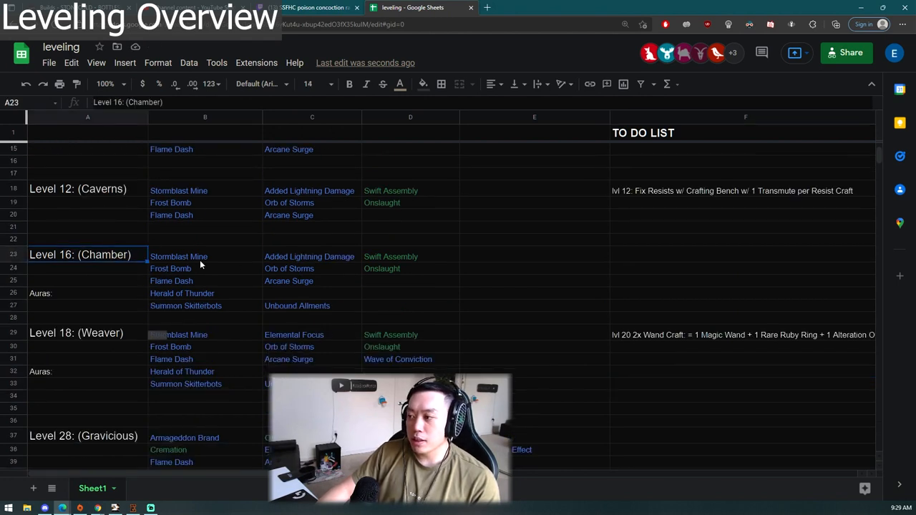
{"action": "scroll", "coordinate": [203, 262], "scroll_direction": "down", "scroll_amount": 1}
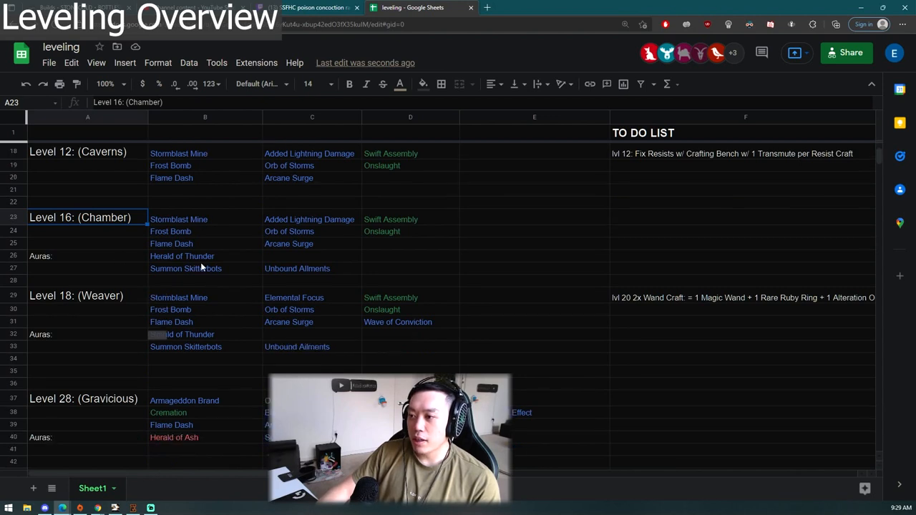
{"action": "left_click", "coordinate": [201, 257]}
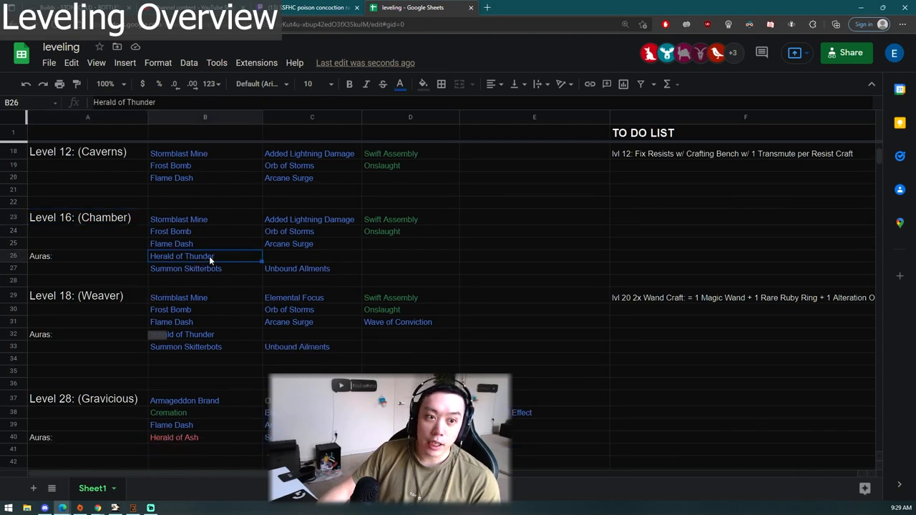
{"action": "left_click", "coordinate": [218, 271]}
{"action": "left_click", "coordinate": [286, 269]}
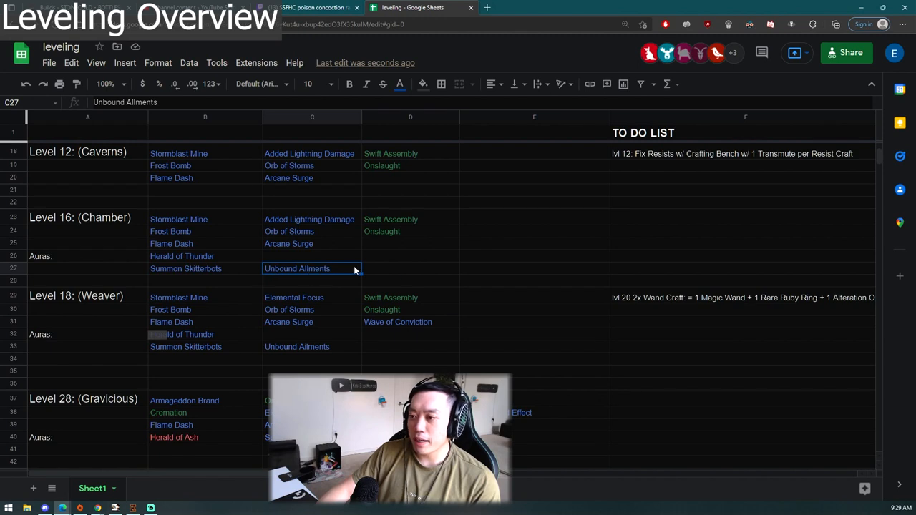
{"action": "scroll", "coordinate": [420, 275], "scroll_direction": "down", "scroll_amount": 2}
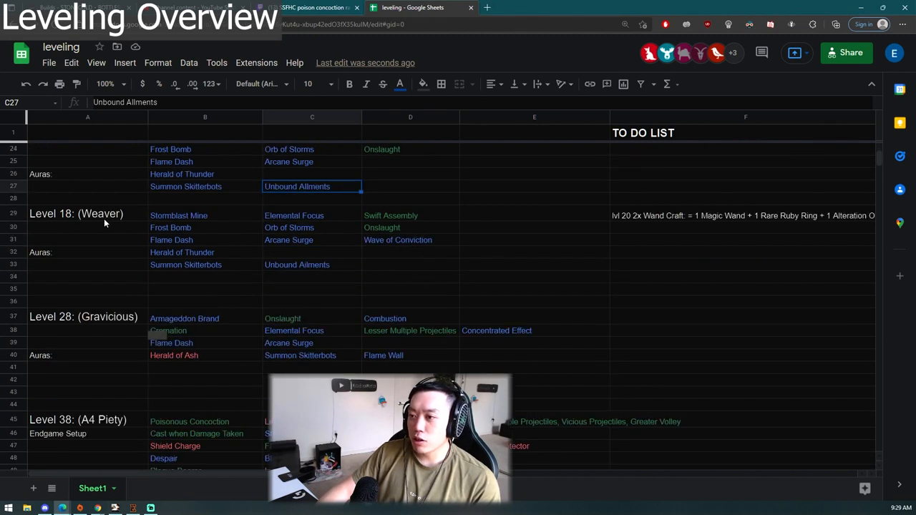
{"action": "left_click", "coordinate": [431, 281]}
{"action": "left_click", "coordinate": [401, 240]}
{"action": "left_click", "coordinate": [292, 218]}
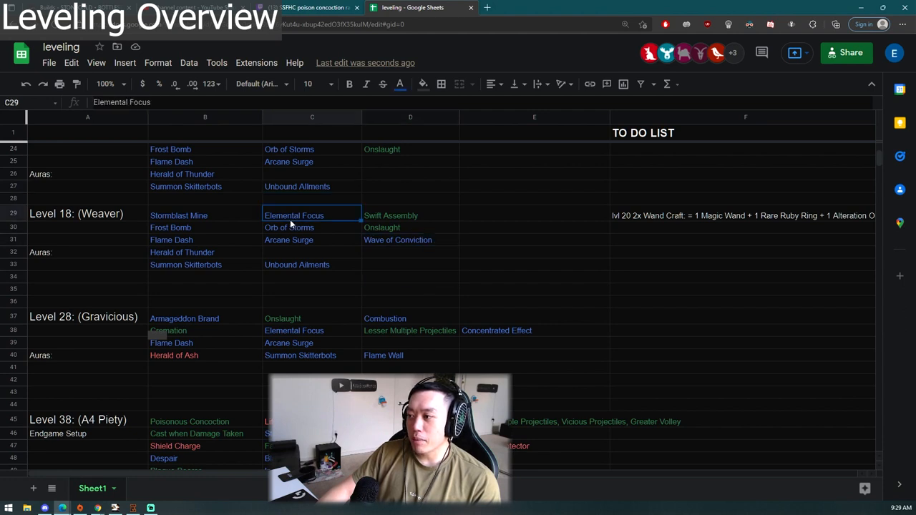
{"action": "scroll", "coordinate": [289, 219], "scroll_direction": "up", "scroll_amount": 2}
{"action": "scroll", "coordinate": [438, 314], "scroll_direction": "down", "scroll_amount": 1}
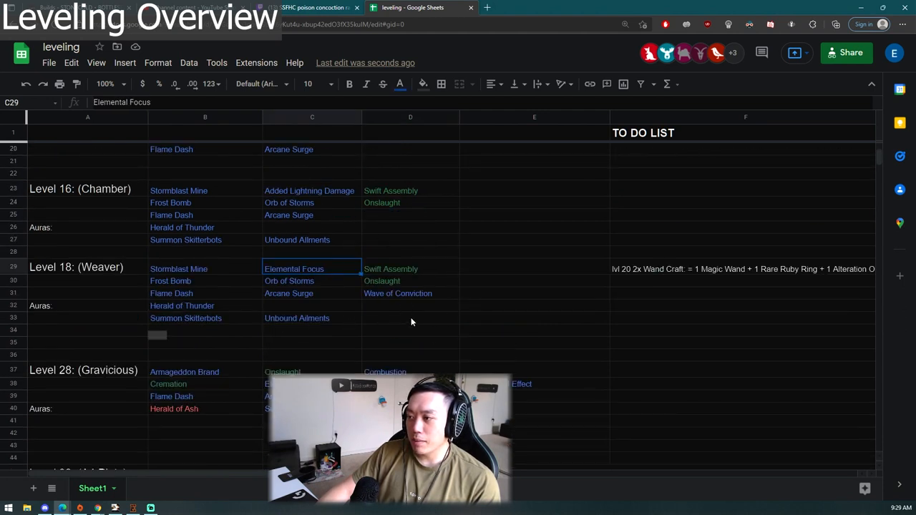
{"action": "left_click", "coordinate": [402, 298]}
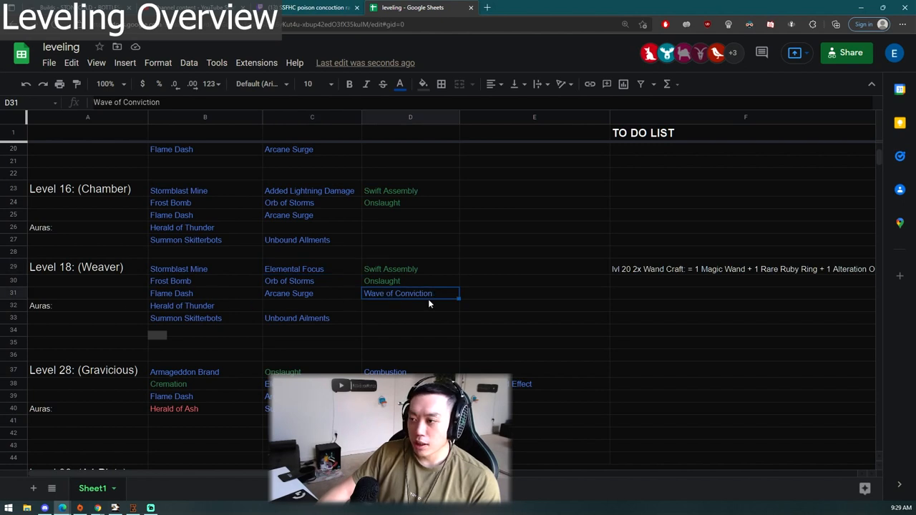
{"action": "scroll", "coordinate": [428, 299], "scroll_direction": "down", "scroll_amount": 2}
{"action": "scroll", "coordinate": [324, 297], "scroll_direction": "down", "scroll_amount": 1}
{"action": "left_click", "coordinate": [127, 260]}
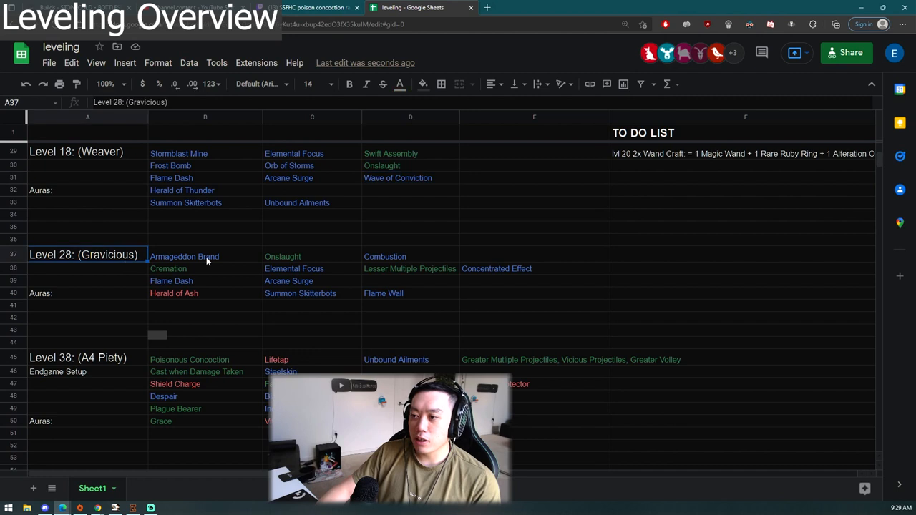
{"action": "left_click", "coordinate": [209, 261]}
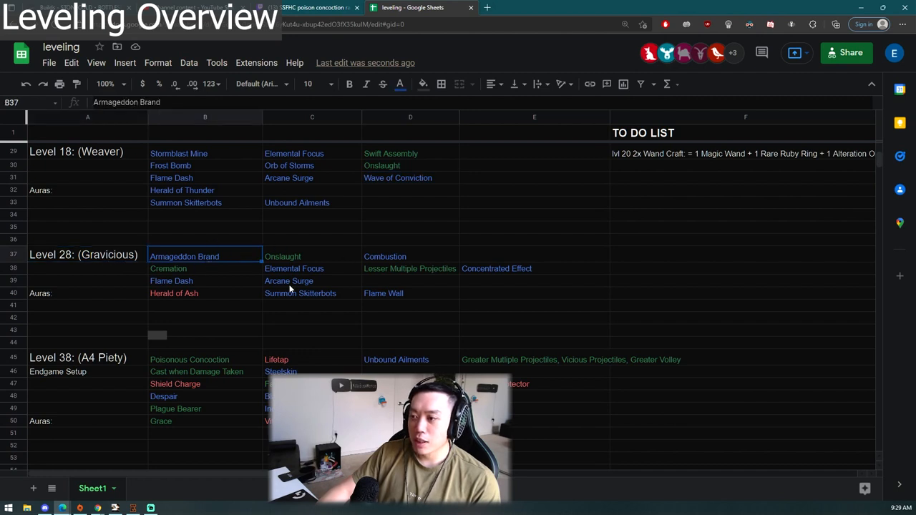
{"action": "scroll", "coordinate": [286, 272], "scroll_direction": "down", "scroll_amount": 1}
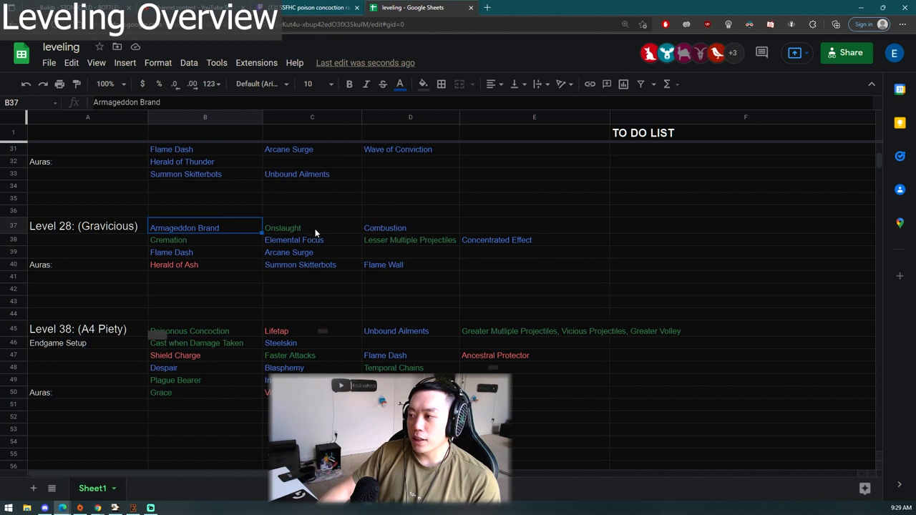
{"action": "left_click", "coordinate": [408, 228]}
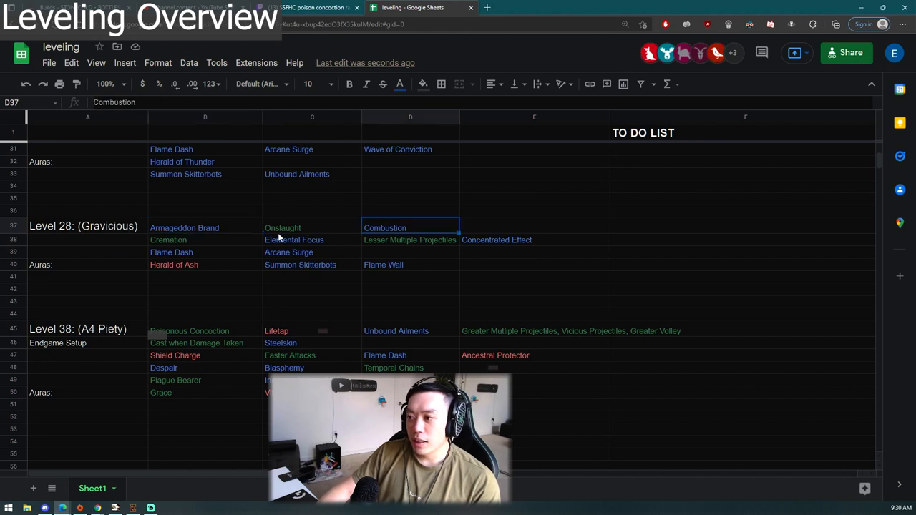
{"action": "left_click", "coordinate": [165, 241]}
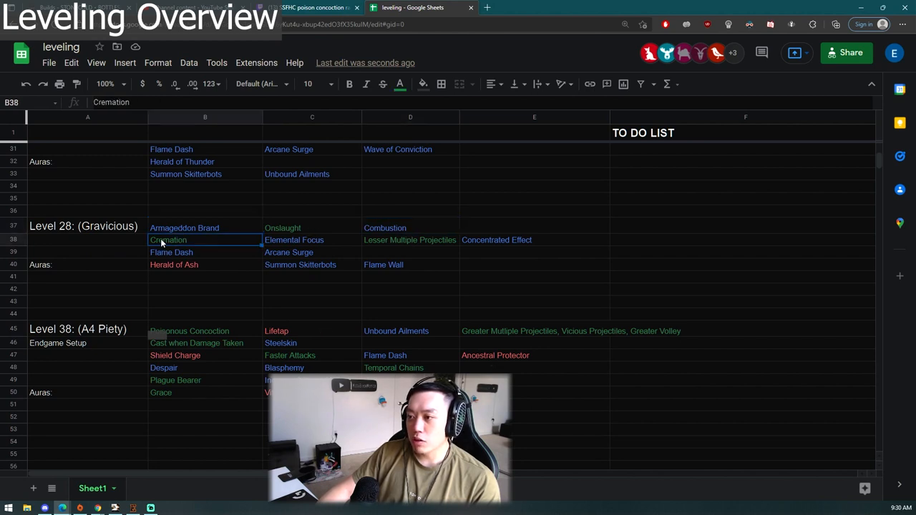
{"action": "left_click", "coordinate": [321, 237]}
{"action": "left_click", "coordinate": [434, 239]}
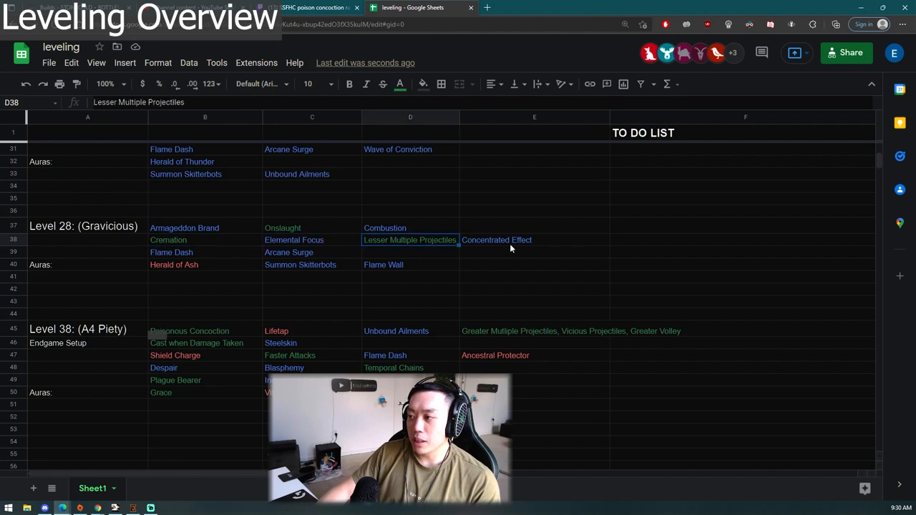
{"action": "left_click", "coordinate": [509, 243]}
{"action": "left_click", "coordinate": [179, 253]}
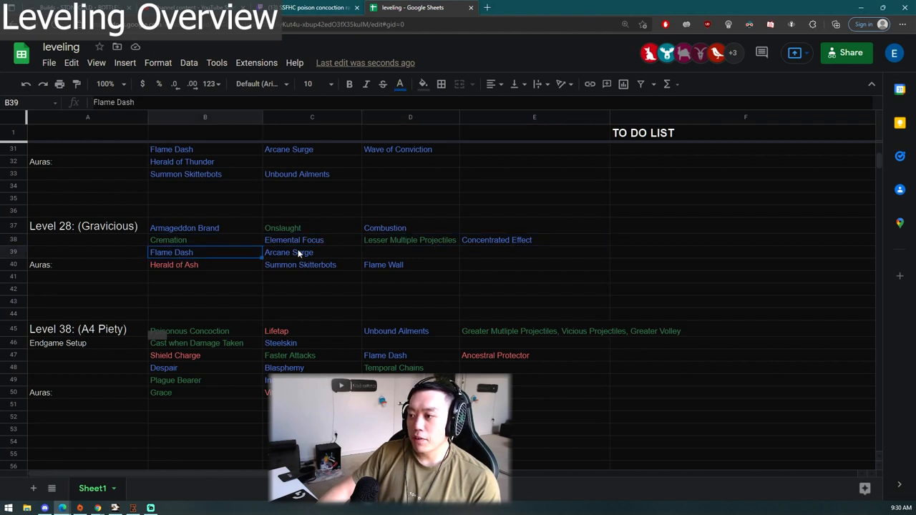
{"action": "left_click", "coordinate": [298, 252]}
{"action": "scroll", "coordinate": [426, 299], "scroll_direction": "down", "scroll_amount": 2}
{"action": "scroll", "coordinate": [255, 307], "scroll_direction": "up", "scroll_amount": 1}
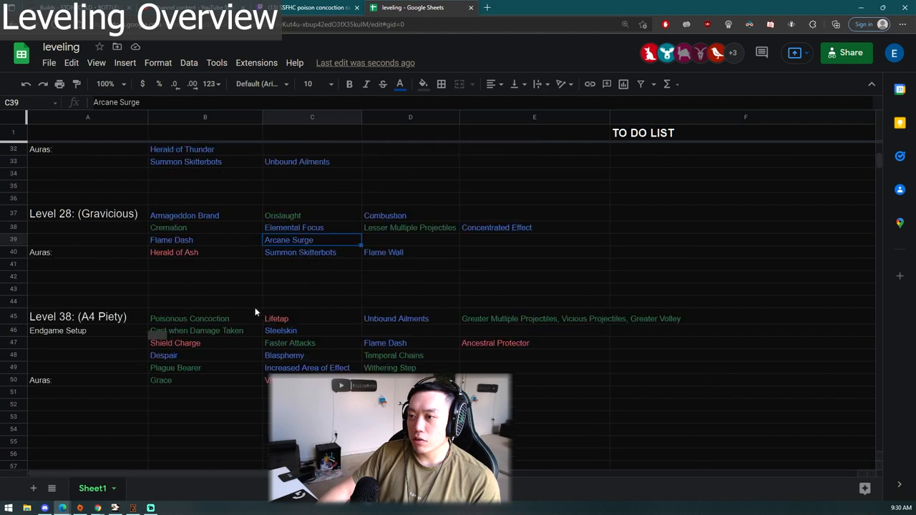
{"action": "scroll", "coordinate": [203, 291], "scroll_direction": "up", "scroll_amount": 2}
{"action": "left_click", "coordinate": [185, 344]}
{"action": "left_click", "coordinate": [319, 346]}
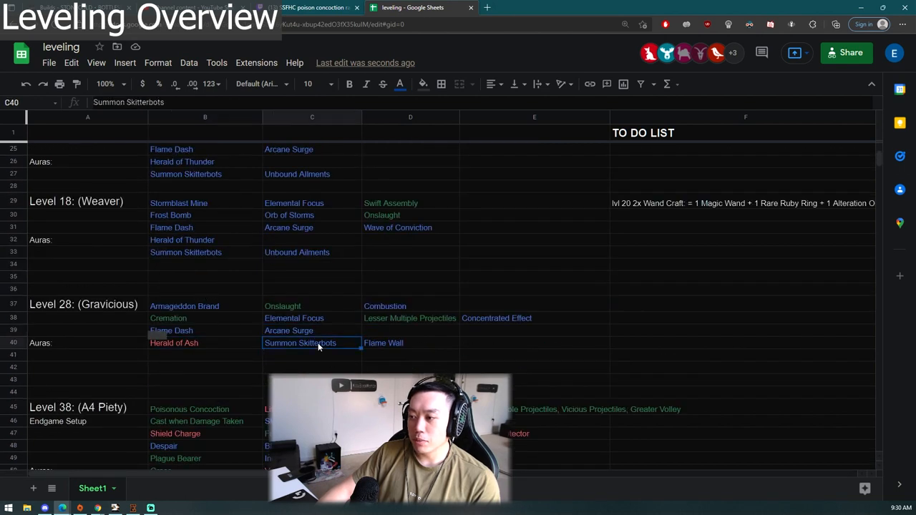
{"action": "scroll", "coordinate": [405, 372], "scroll_direction": "down", "scroll_amount": 2}
{"action": "left_click", "coordinate": [404, 270]}
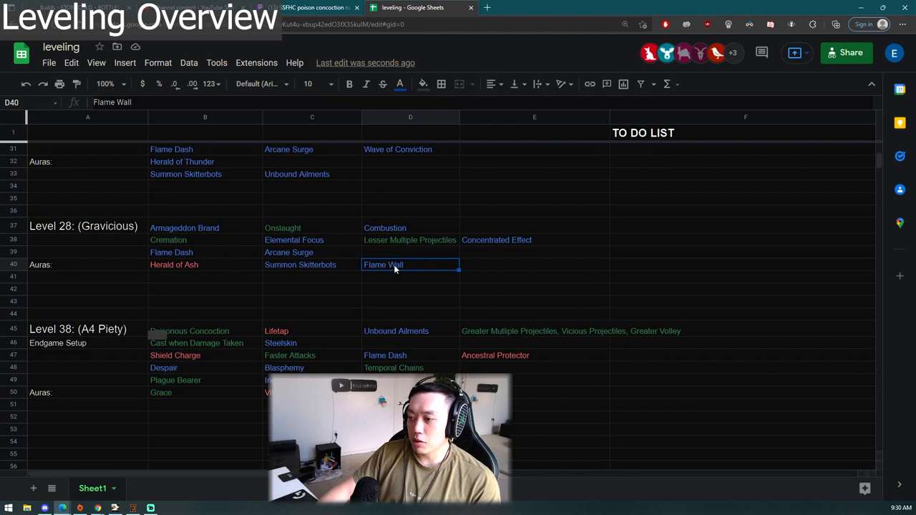
{"action": "scroll", "coordinate": [602, 336], "scroll_direction": "down", "scroll_amount": 2}
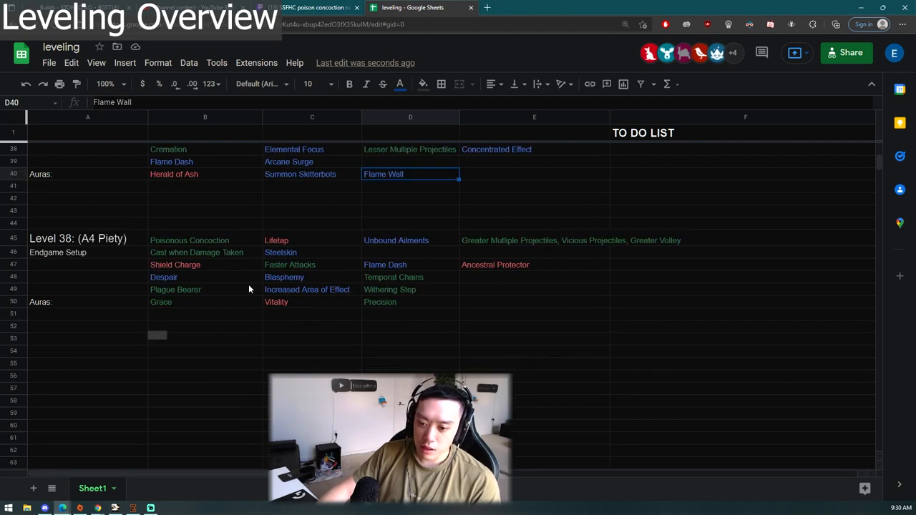
{"action": "scroll", "coordinate": [285, 332], "scroll_direction": "up", "scroll_amount": 2}
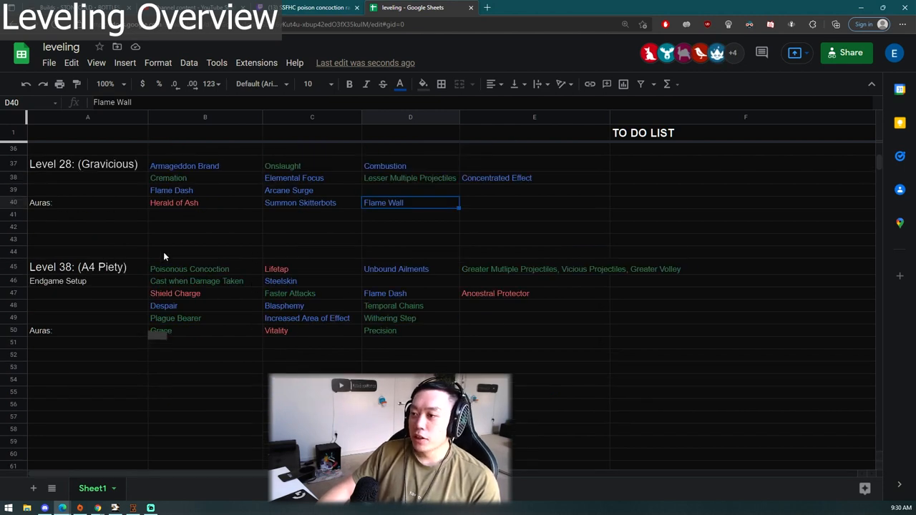
{"action": "scroll", "coordinate": [163, 252], "scroll_direction": "up", "scroll_amount": 2}
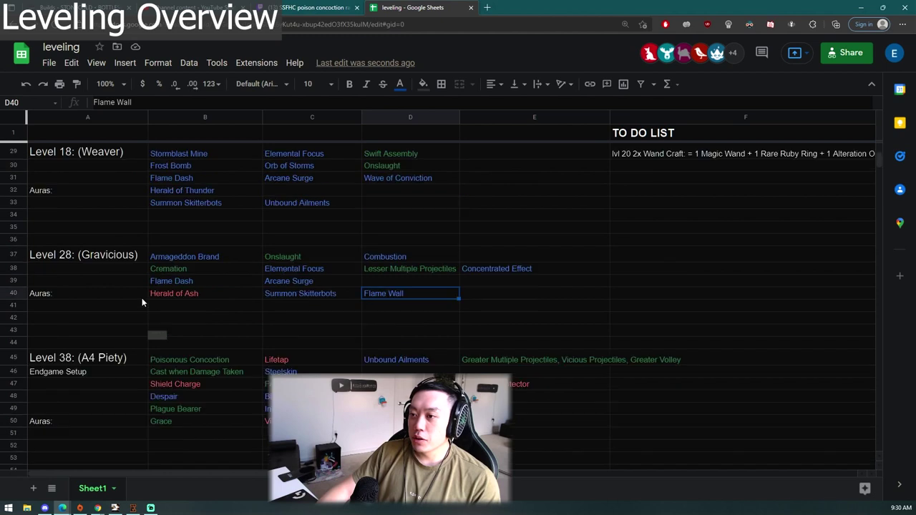
{"action": "left_click", "coordinate": [195, 360]}
{"action": "scroll", "coordinate": [195, 360], "scroll_direction": "down", "scroll_amount": 2}
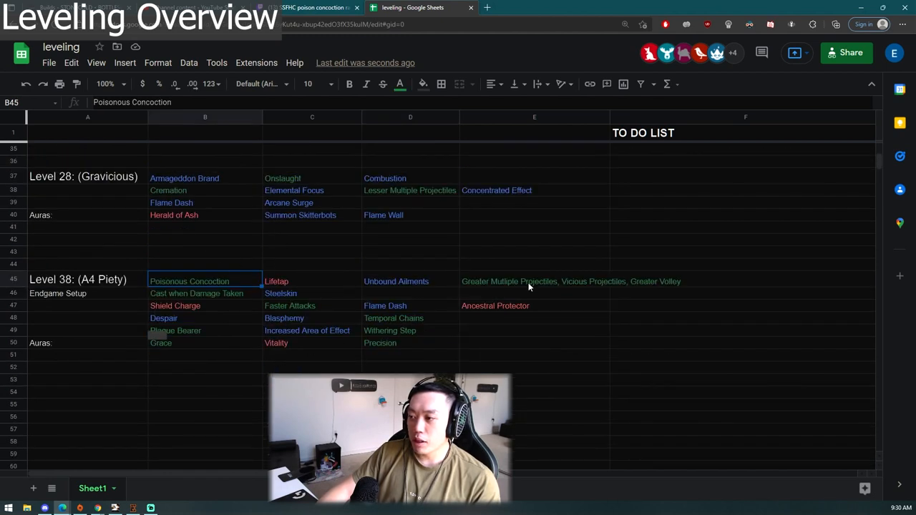
{"action": "left_click", "coordinate": [725, 281]}
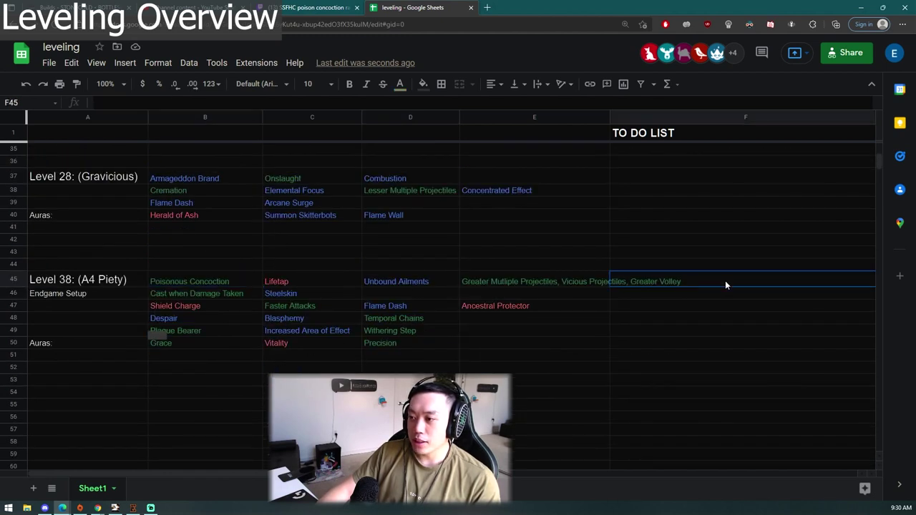
{"action": "left_click", "coordinate": [173, 277]}
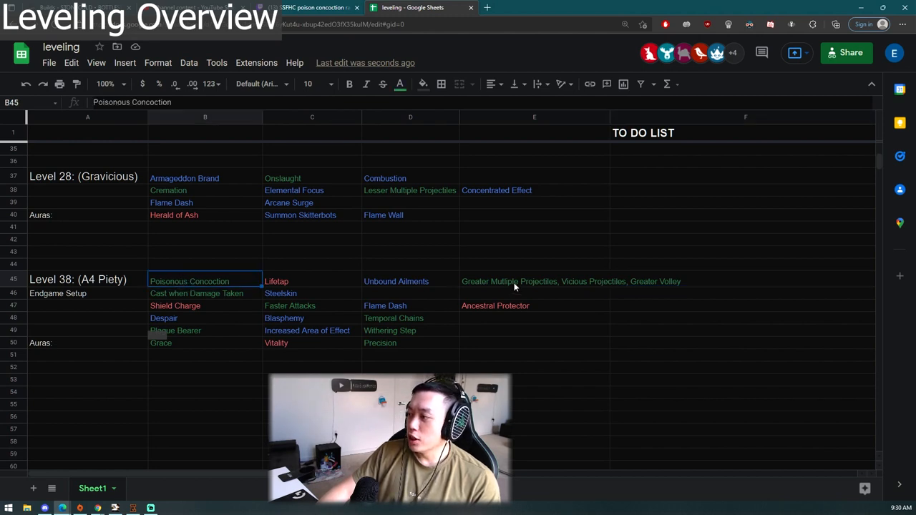
{"action": "left_click", "coordinate": [601, 284]}
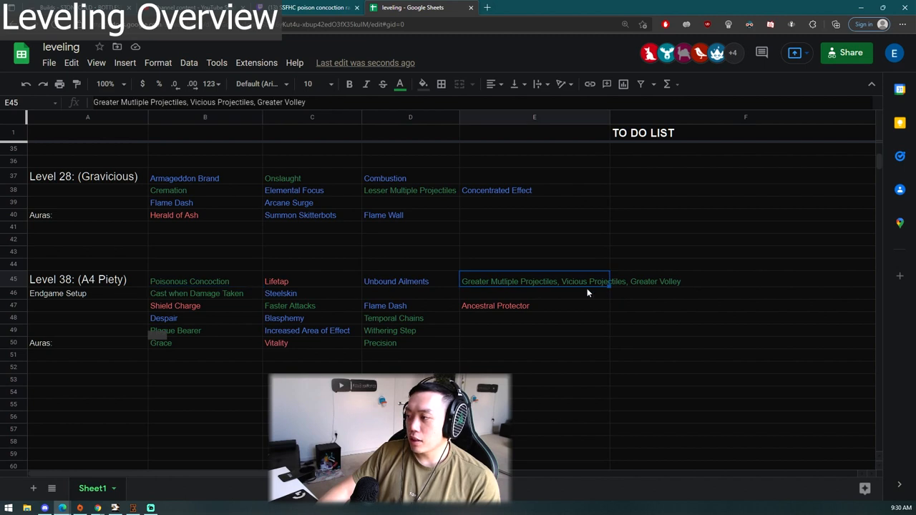
{"action": "left_click", "coordinate": [542, 339]}
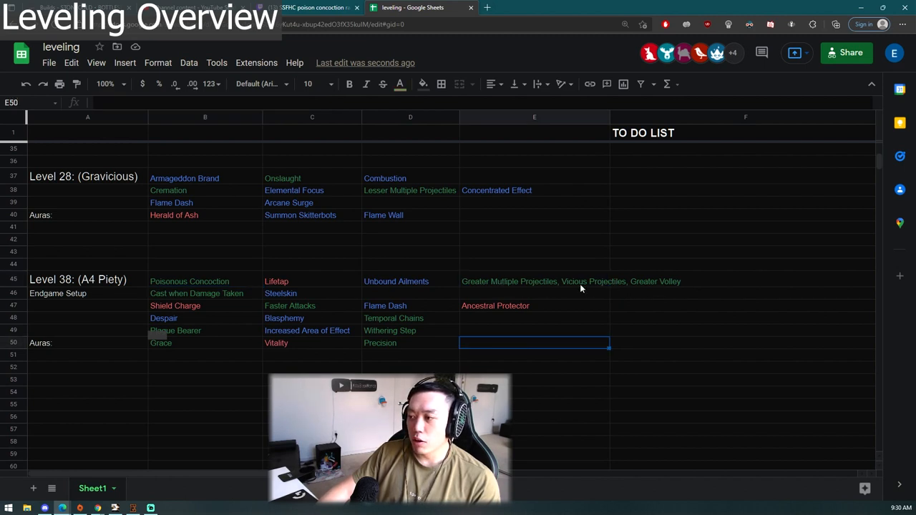
{"action": "left_click", "coordinate": [531, 293]}
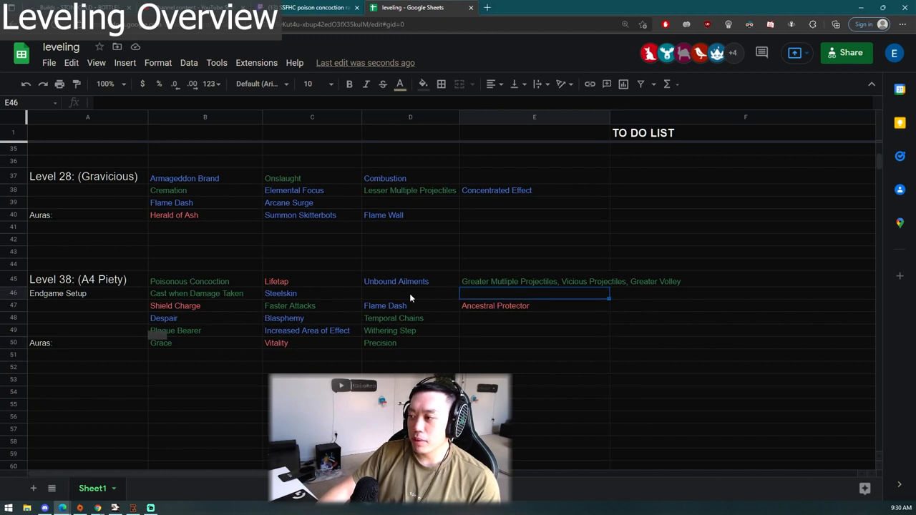
{"action": "left_click", "coordinate": [301, 282]}
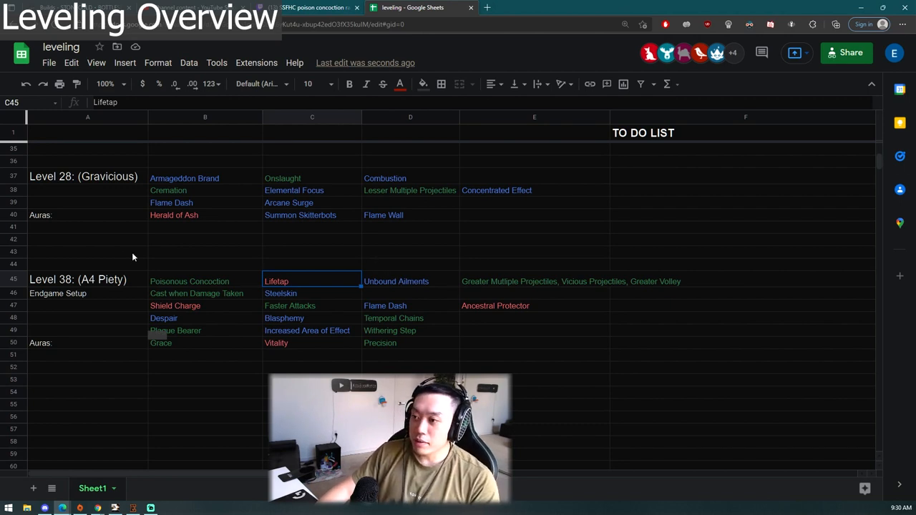
{"action": "key", "text": "Left"}
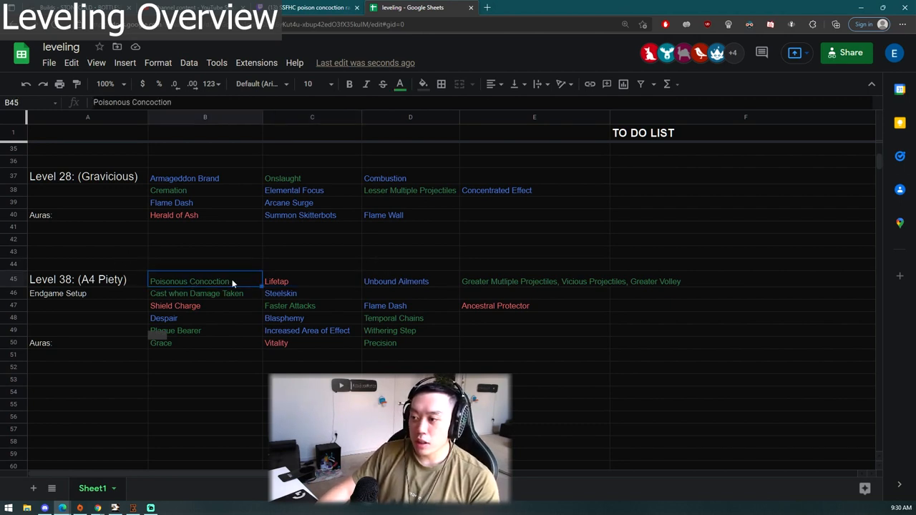
{"action": "left_click", "coordinate": [527, 287]}
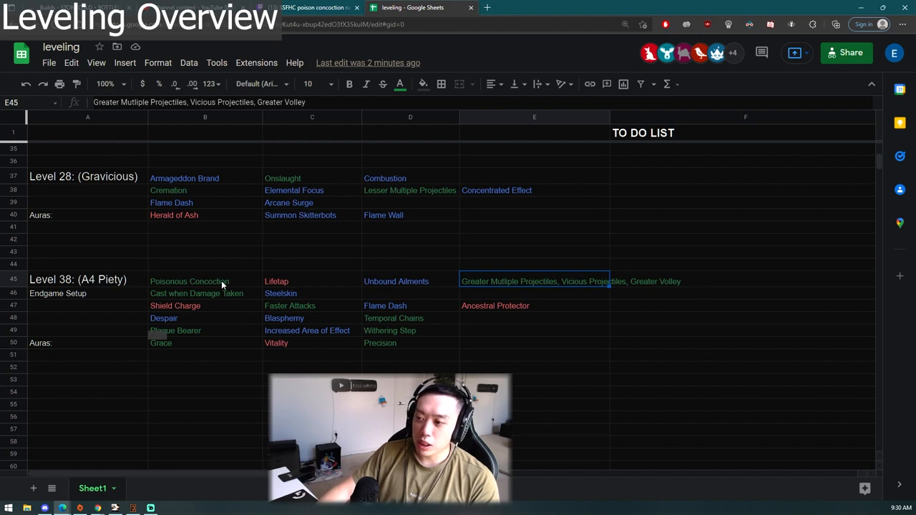
Colour the Cast when Damage Taken and Steelskin gem names red in the endgame setup.
{"action": "left_click", "coordinate": [188, 293]}
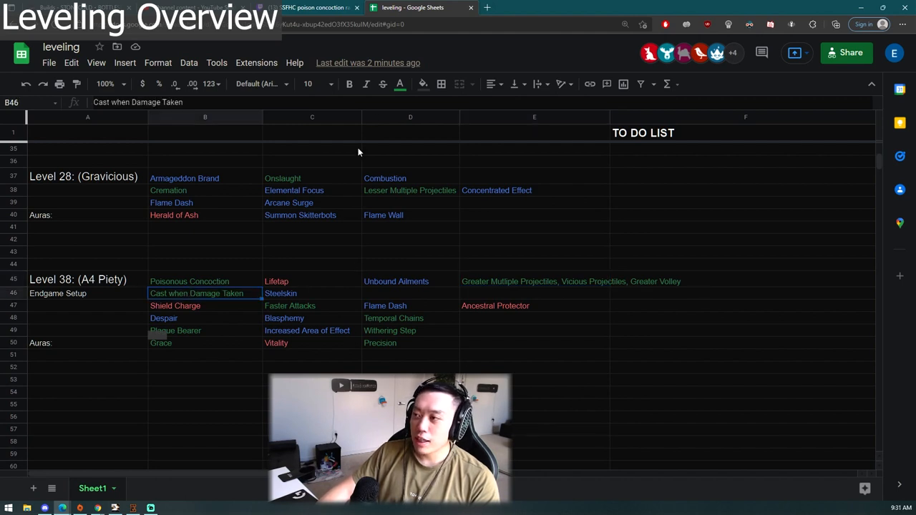
{"action": "left_click", "coordinate": [399, 84]}
{"action": "left_click", "coordinate": [417, 192]}
{"action": "scroll", "coordinate": [399, 218], "scroll_direction": "down", "scroll_amount": 2}
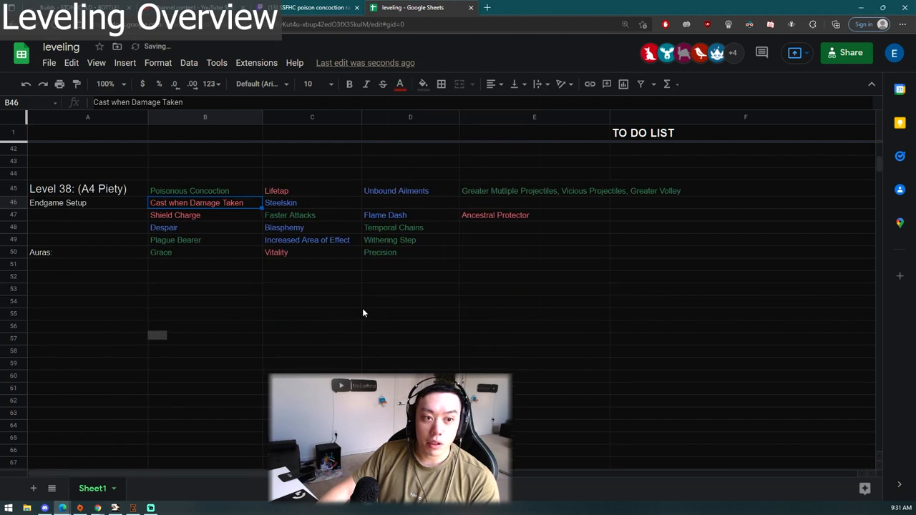
{"action": "left_click", "coordinate": [307, 206]}
{"action": "left_click", "coordinate": [399, 84]}
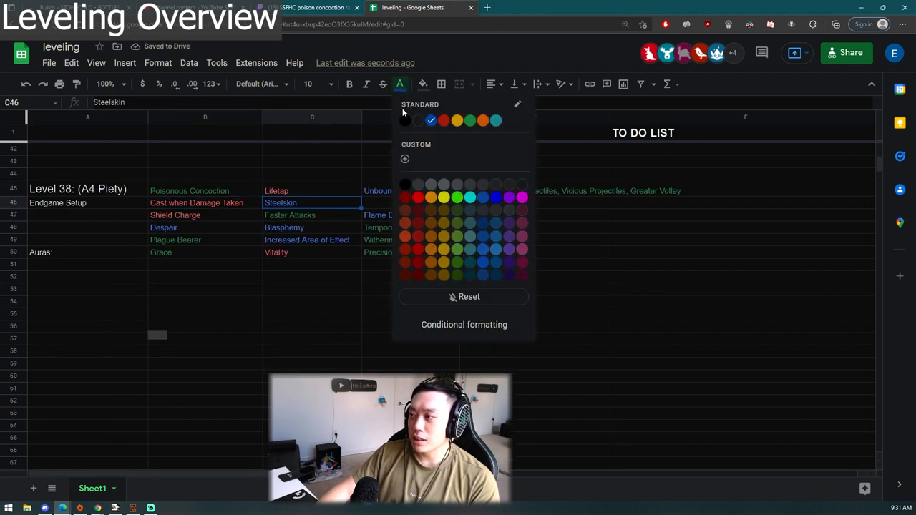
{"action": "left_click", "coordinate": [449, 122]}
{"action": "left_click", "coordinate": [623, 373]}
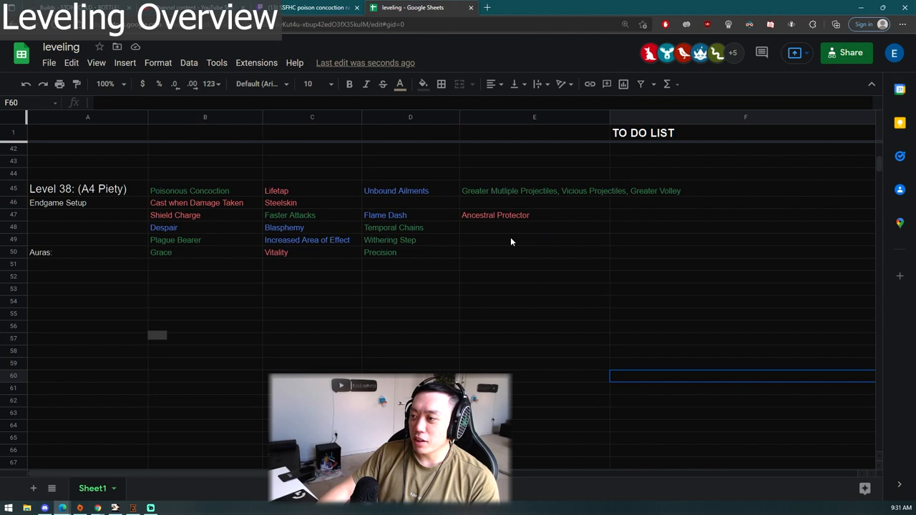
Go over the Despair–Blasphemy–Temporal Chains curse setup and the Grace, Vitality and Precision auras.
{"action": "left_click", "coordinate": [176, 226]}
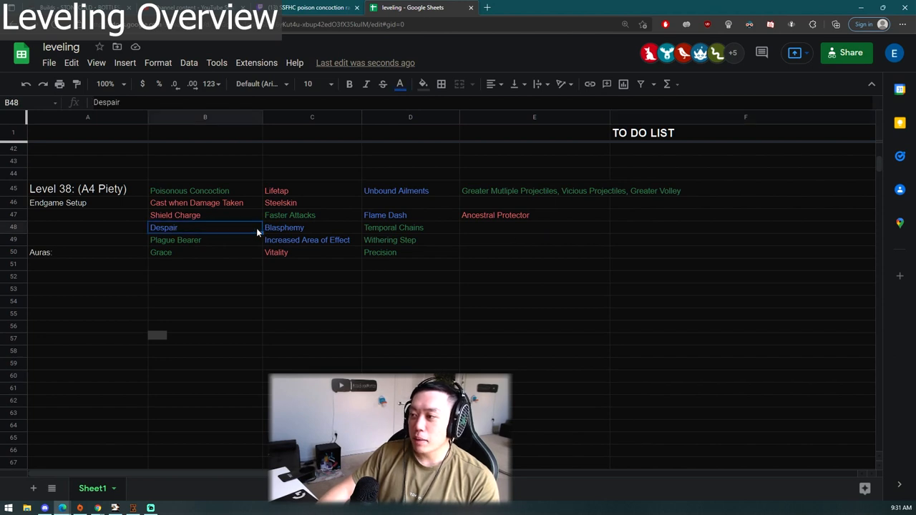
{"action": "left_click", "coordinate": [326, 229]}
{"action": "left_click", "coordinate": [400, 229]}
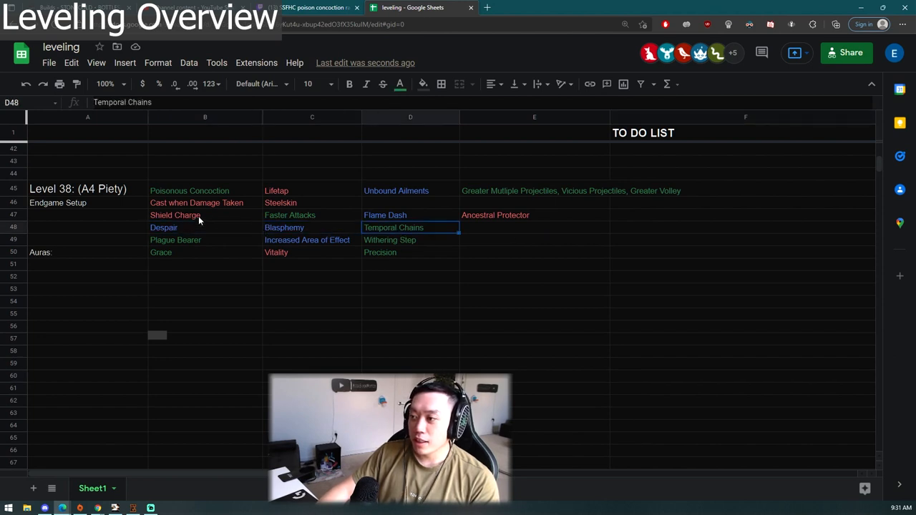
{"action": "left_click", "coordinate": [177, 252]}
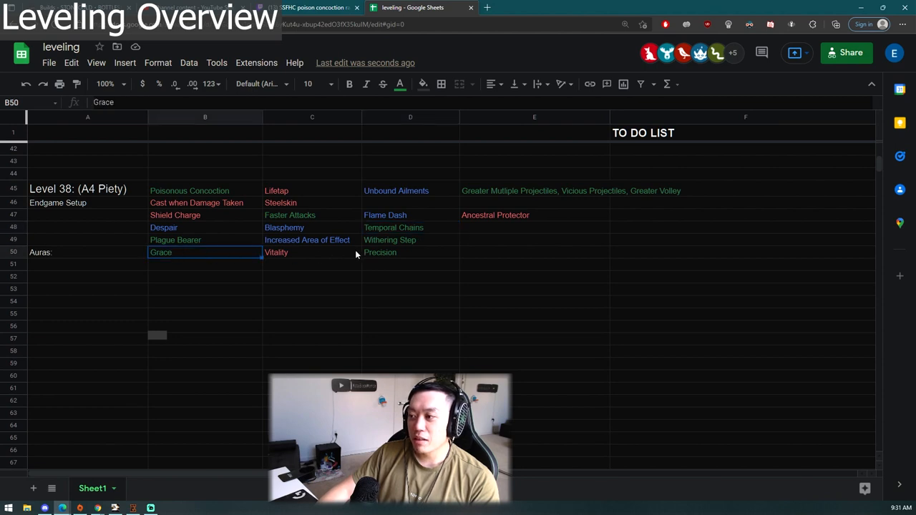
{"action": "left_click", "coordinate": [412, 252]}
{"action": "left_click", "coordinate": [290, 252]}
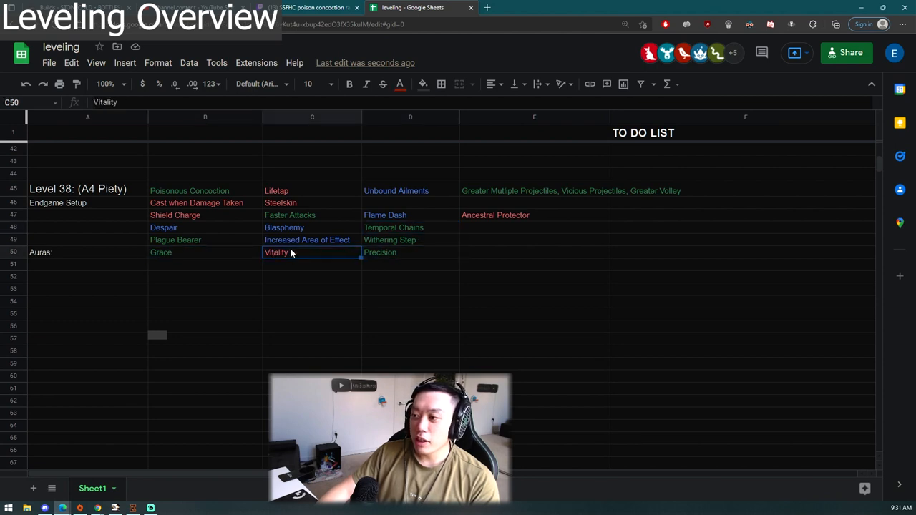
{"action": "left_click", "coordinate": [379, 252]}
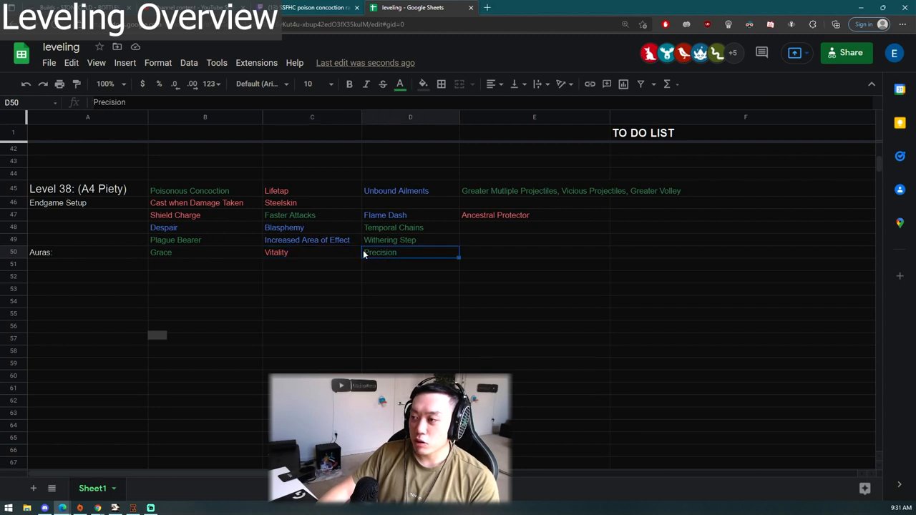
Go over Plague Bearer with Increased Area of Effect and Withering Step, then switch to the character profile page.
{"action": "left_click", "coordinate": [307, 239]}
{"action": "left_click", "coordinate": [178, 240]}
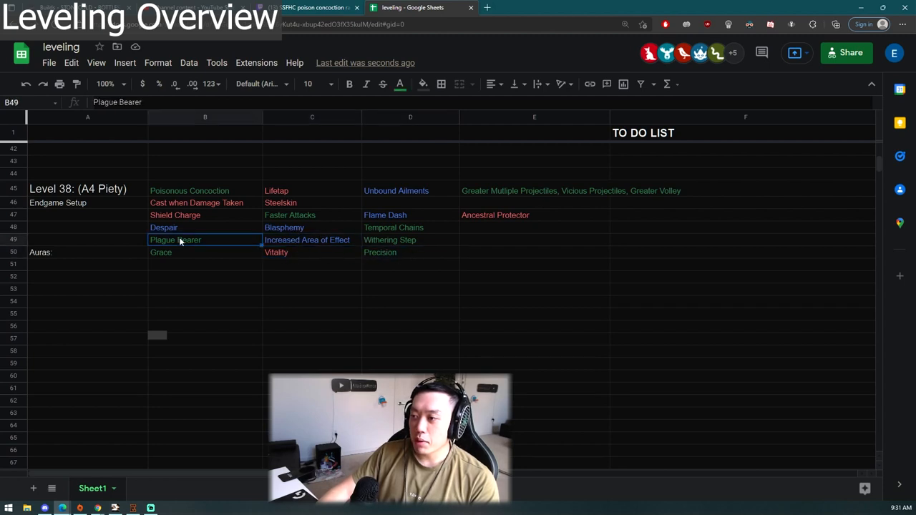
{"action": "left_click", "coordinate": [307, 240]}
{"action": "left_click", "coordinate": [401, 239]}
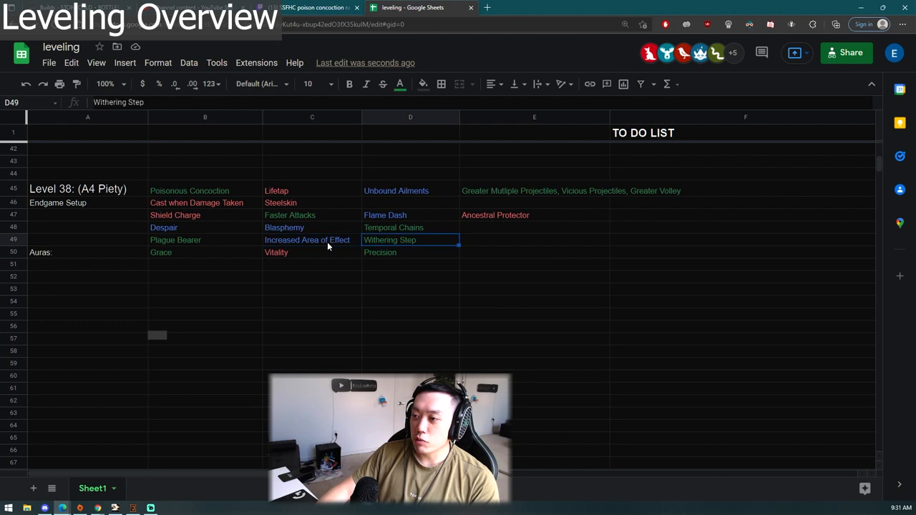
{"action": "left_click", "coordinate": [171, 240]}
{"action": "left_click", "coordinate": [302, 239]}
{"action": "left_click", "coordinate": [390, 240]}
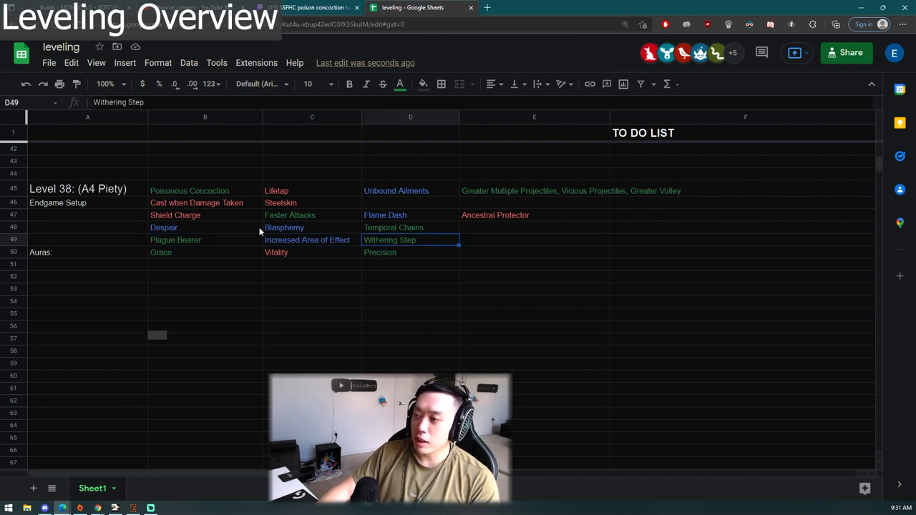
{"action": "left_click", "coordinate": [181, 227]}
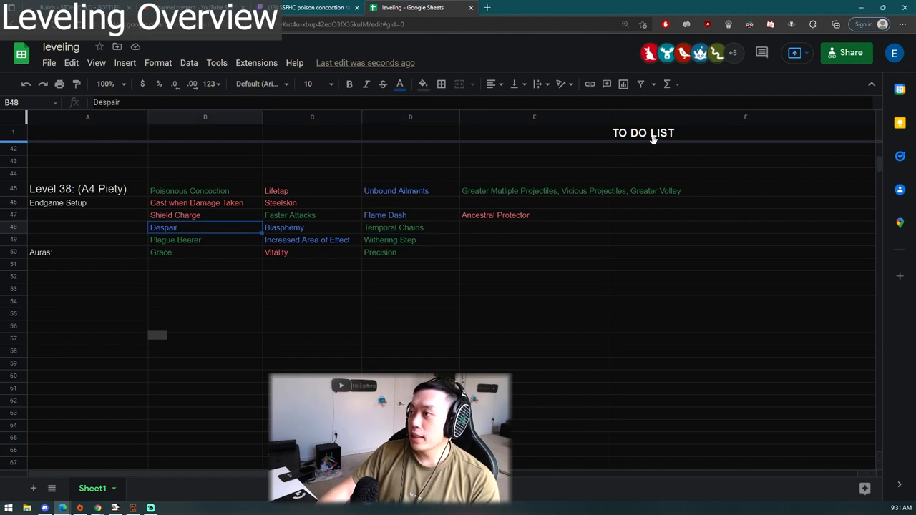
{"action": "scroll", "coordinate": [328, 286], "scroll_direction": "up", "scroll_amount": 5}
{"action": "scroll", "coordinate": [328, 287], "scroll_direction": "up", "scroll_amount": 5}
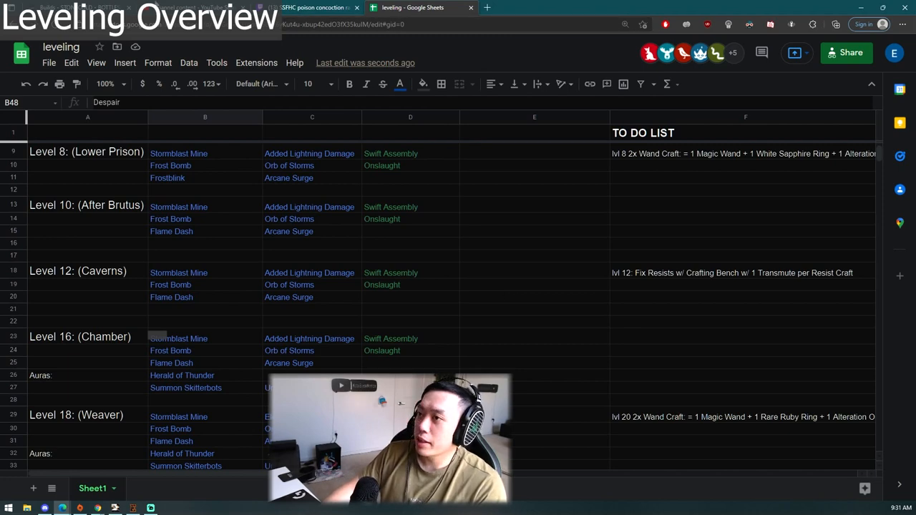
{"action": "key", "text": "ctrl+shift+Tab"}
{"action": "scroll", "coordinate": [620, 305], "scroll_direction": "up", "scroll_amount": 10}
{"action": "scroll", "coordinate": [620, 305], "scroll_direction": "up", "scroll_amount": 10}
{"action": "scroll", "coordinate": [458, 286], "scroll_direction": "up", "scroll_amount": 1}
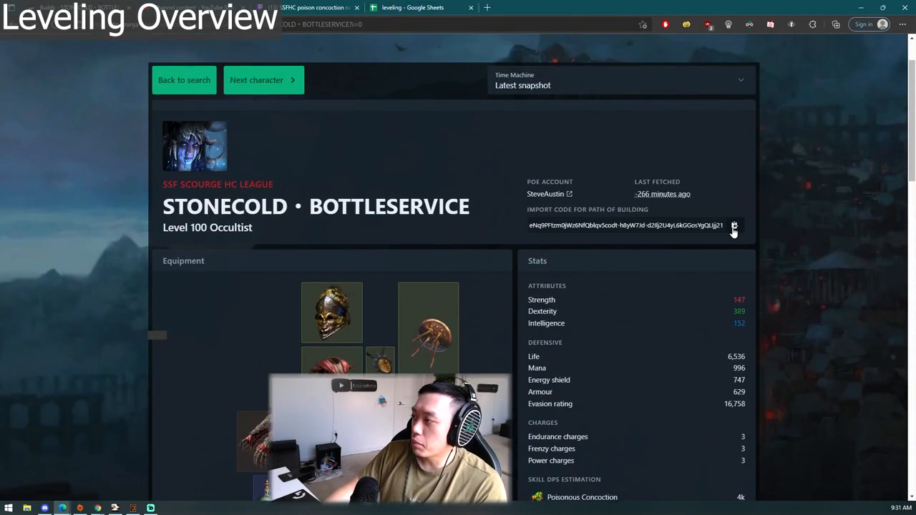
Import the copied level 100 Occultist build code into Path of Building, overwriting the current build.
{"action": "key", "text": "alt+Tab"}
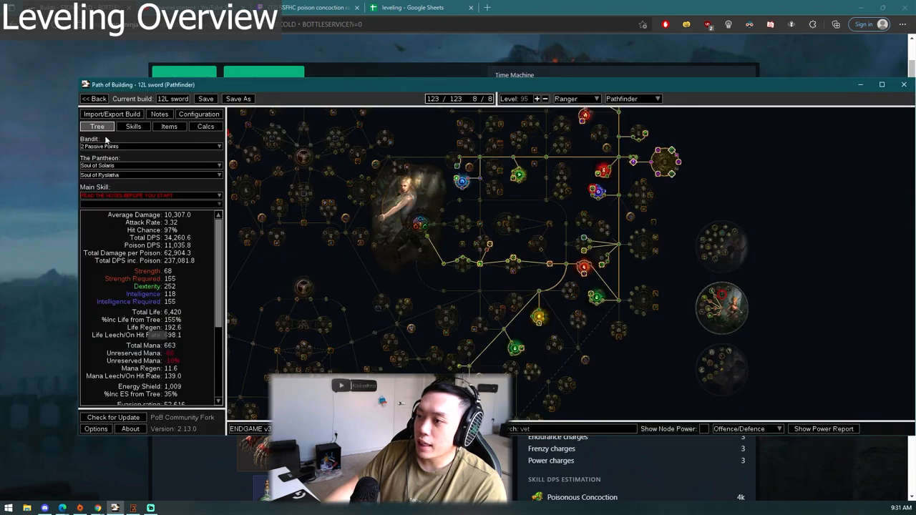
{"action": "left_click", "coordinate": [111, 114]}
{"action": "left_click", "coordinate": [432, 306]}
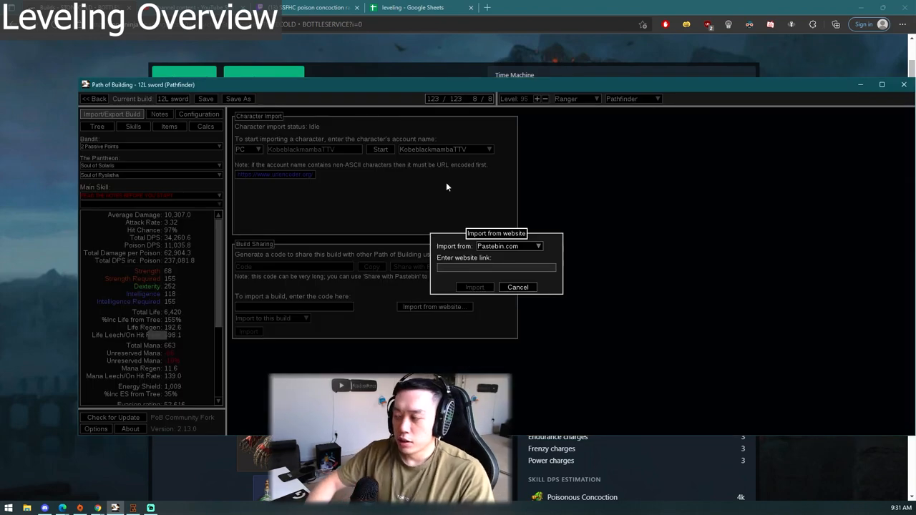
{"action": "left_click", "coordinate": [518, 287]}
{"action": "key", "text": "ctrl+v"}
{"action": "left_click", "coordinate": [246, 330]}
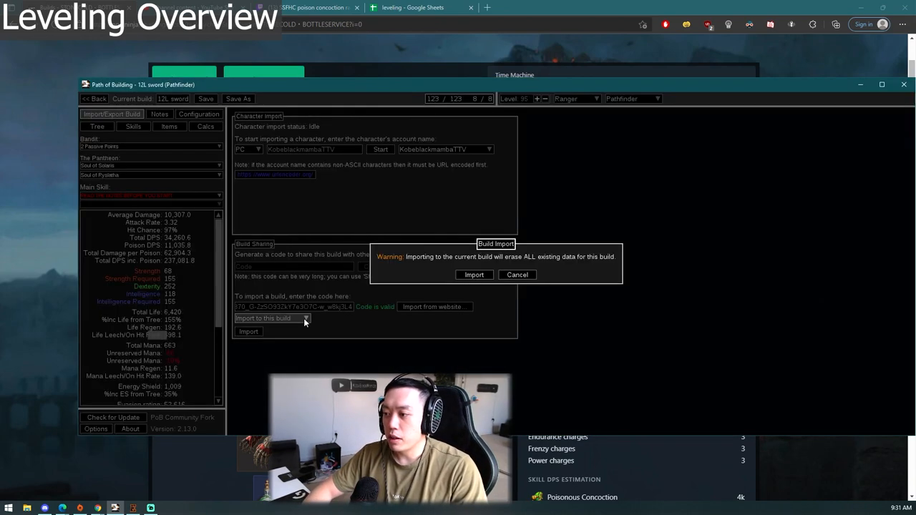
{"action": "left_click", "coordinate": [472, 278]}
{"action": "scroll", "coordinate": [452, 188], "scroll_direction": "up", "scroll_amount": 2}
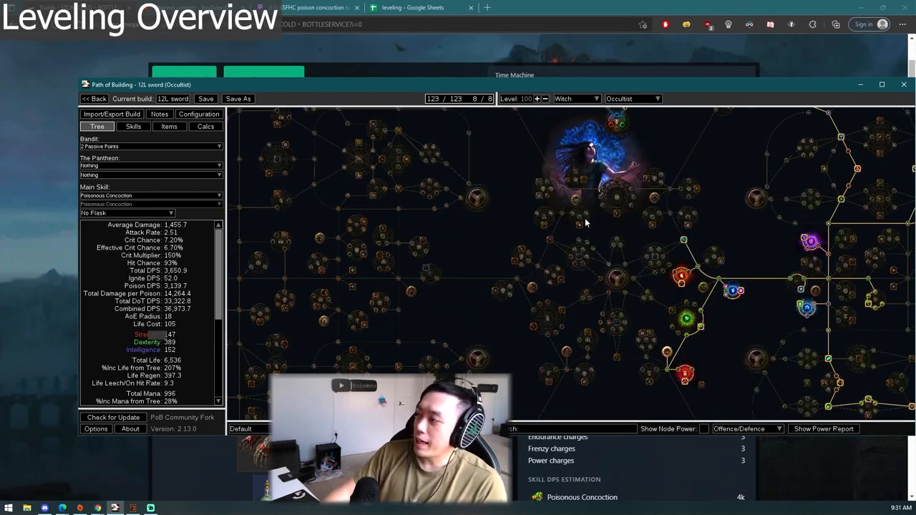
{"action": "scroll", "coordinate": [474, 334], "scroll_direction": "up", "scroll_amount": 3}
{"action": "scroll", "coordinate": [388, 309], "scroll_direction": "up", "scroll_amount": 3}
{"action": "scroll", "coordinate": [501, 330], "scroll_direction": "up", "scroll_amount": 3}
{"action": "scroll", "coordinate": [598, 354], "scroll_direction": "down", "scroll_amount": 2}
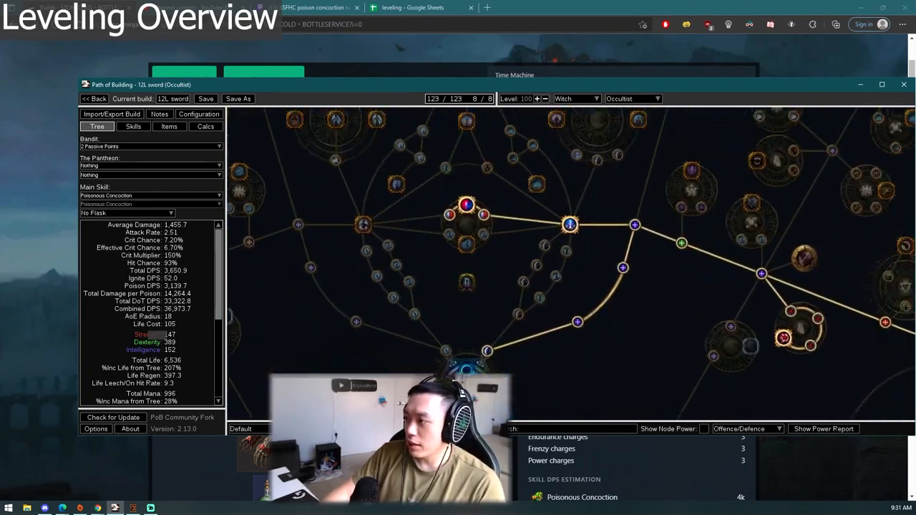
{"action": "left_click", "coordinate": [354, 264]}
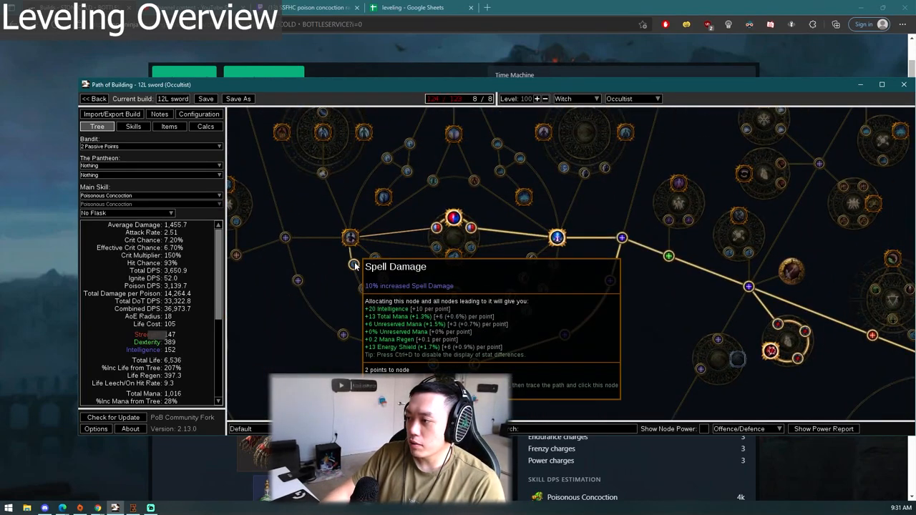
{"action": "left_click", "coordinate": [363, 289]}
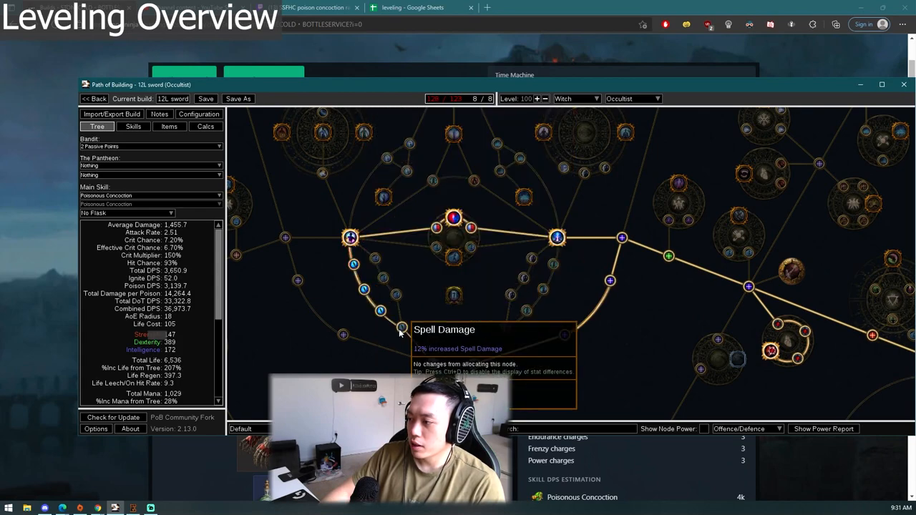
{"action": "scroll", "coordinate": [569, 367], "scroll_direction": "down", "scroll_amount": 3}
{"action": "scroll", "coordinate": [501, 322], "scroll_direction": "down", "scroll_amount": 2}
{"action": "left_click_drag", "start_coordinate": [559, 344], "coordinate": [534, 286]}
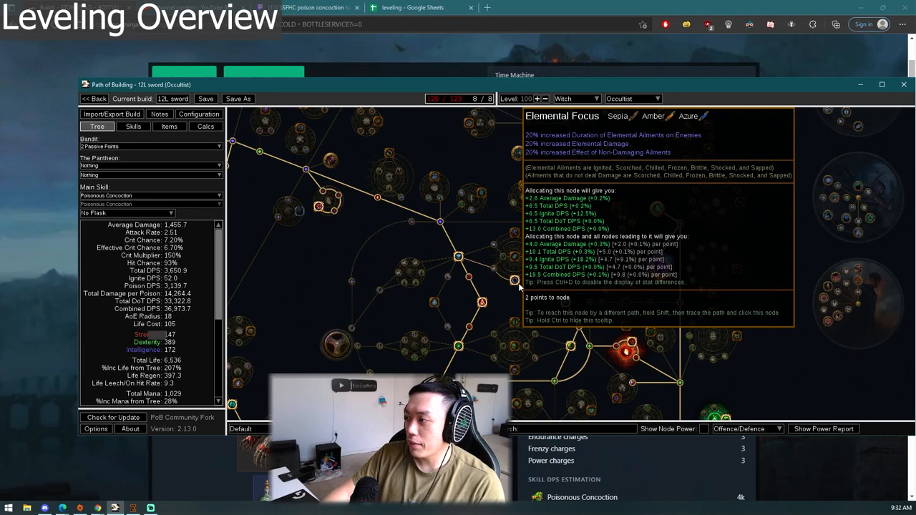
{"action": "left_click", "coordinate": [515, 281]}
{"action": "left_click_drag", "start_coordinate": [333, 273], "coordinate": [530, 372]}
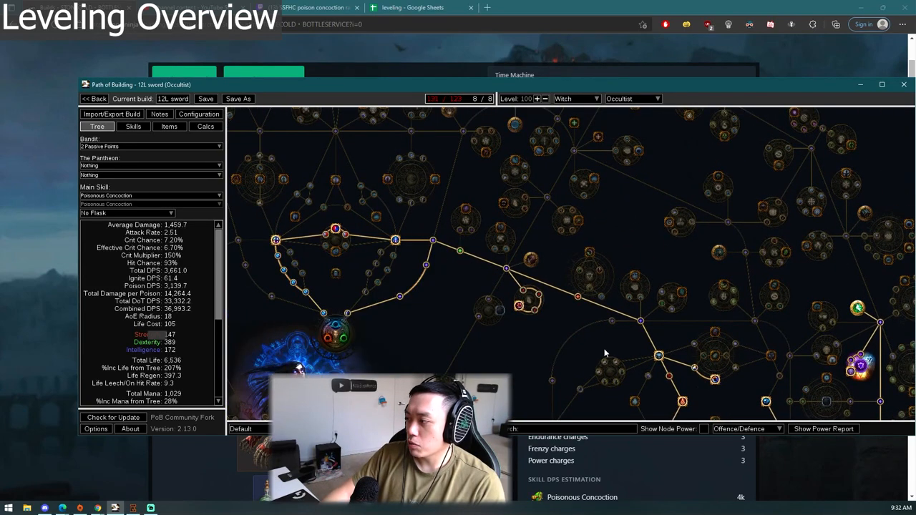
{"action": "scroll", "coordinate": [516, 271], "scroll_direction": "down", "scroll_amount": 3}
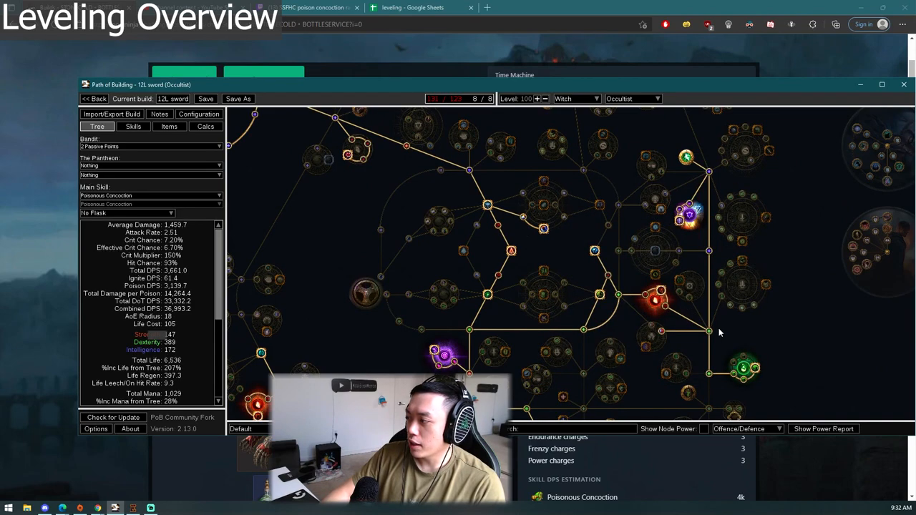
{"action": "left_click_drag", "start_coordinate": [745, 368], "coordinate": [614, 232]}
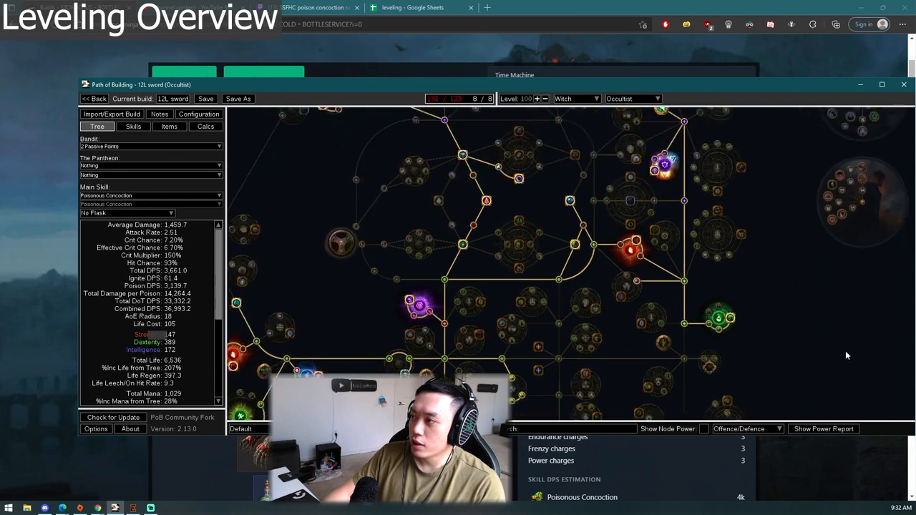
{"action": "mouse_move", "coordinate": [725, 273]}
{"action": "left_mouse_down"}
{"action": "mouse_move", "coordinate": [578, 324]}
{"action": "mouse_move", "coordinate": [505, 302]}
{"action": "left_mouse_up"}
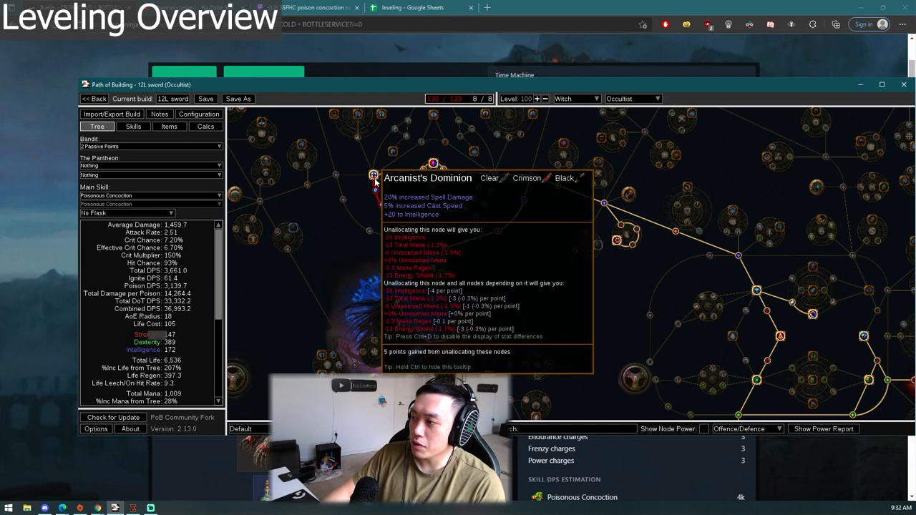
{"action": "left_click", "coordinate": [422, 249]}
{"action": "left_click_drag", "start_coordinate": [423, 249], "coordinate": [610, 255]}
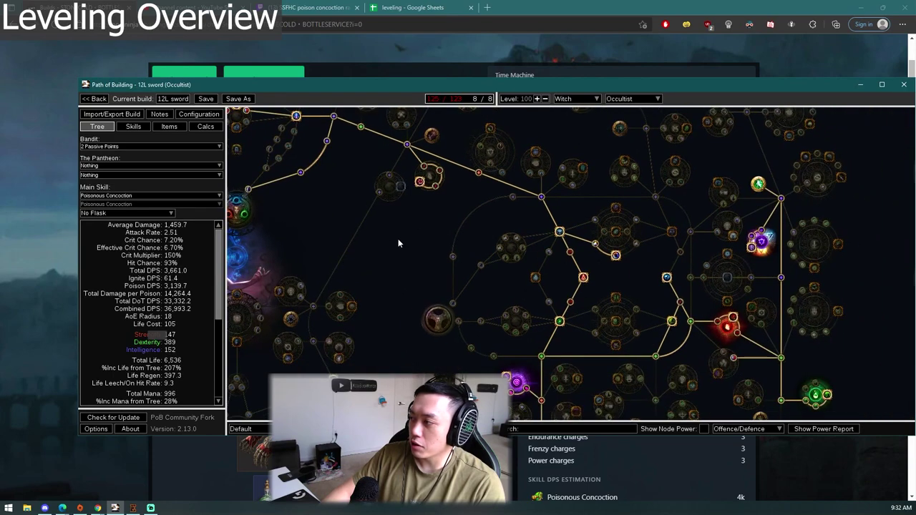
{"action": "left_click", "coordinate": [599, 244]}
{"action": "scroll", "coordinate": [630, 277], "scroll_direction": "down", "scroll_amount": 3}
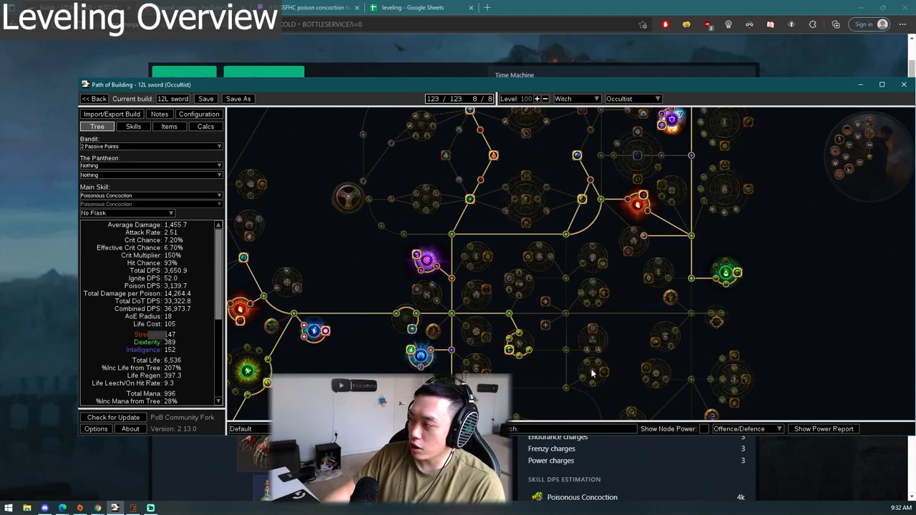
{"action": "left_click_drag", "start_coordinate": [451, 206], "coordinate": [438, 166]}
{"action": "scroll", "coordinate": [372, 358], "scroll_direction": "down", "scroll_amount": 2}
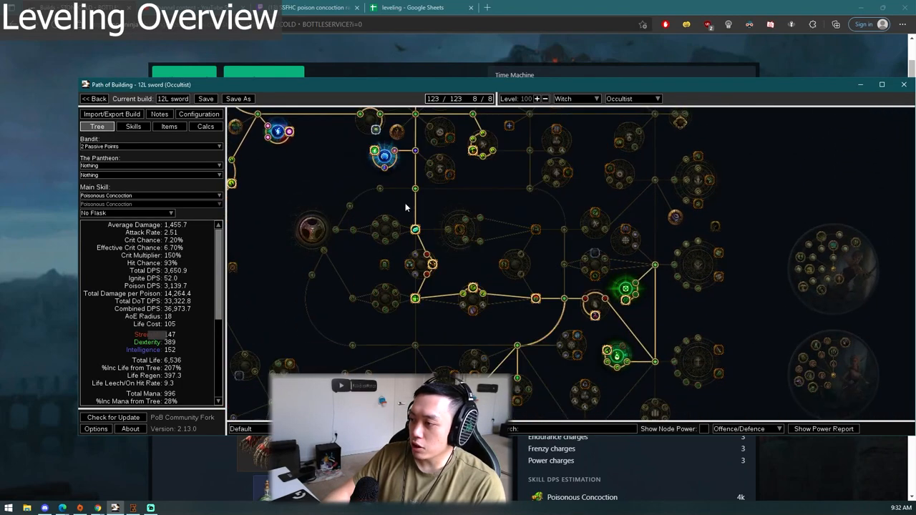
{"action": "scroll", "coordinate": [501, 279], "scroll_direction": "up", "scroll_amount": 2}
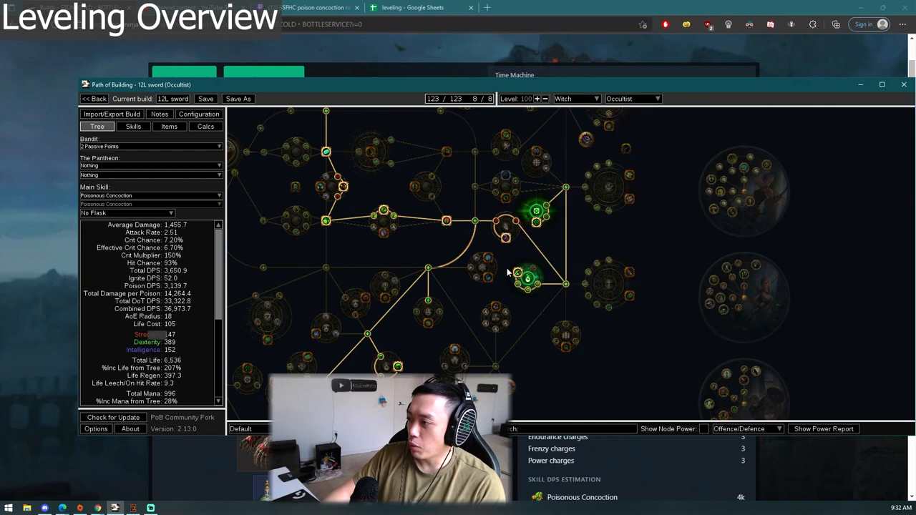
{"action": "left_click_drag", "start_coordinate": [415, 354], "coordinate": [486, 290]}
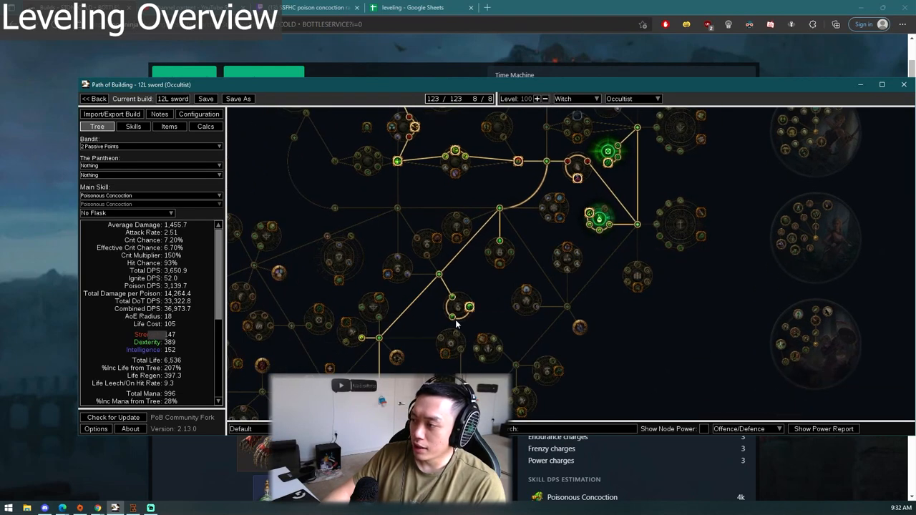
{"action": "scroll", "coordinate": [512, 311], "scroll_direction": "down", "scroll_amount": 1}
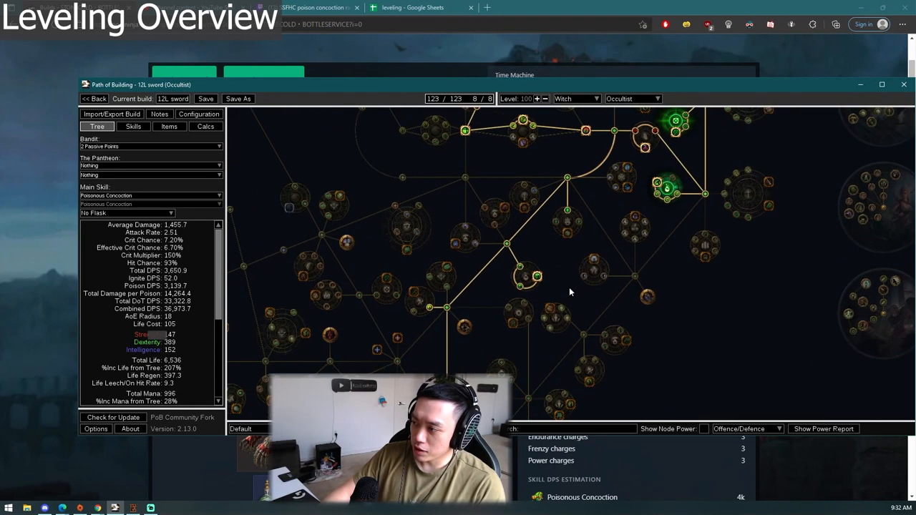
{"action": "mouse_move", "coordinate": [430, 308]}
{"action": "left_mouse_down"}
{"action": "mouse_move", "coordinate": [383, 176]}
{"action": "mouse_move", "coordinate": [470, 256]}
{"action": "left_mouse_up"}
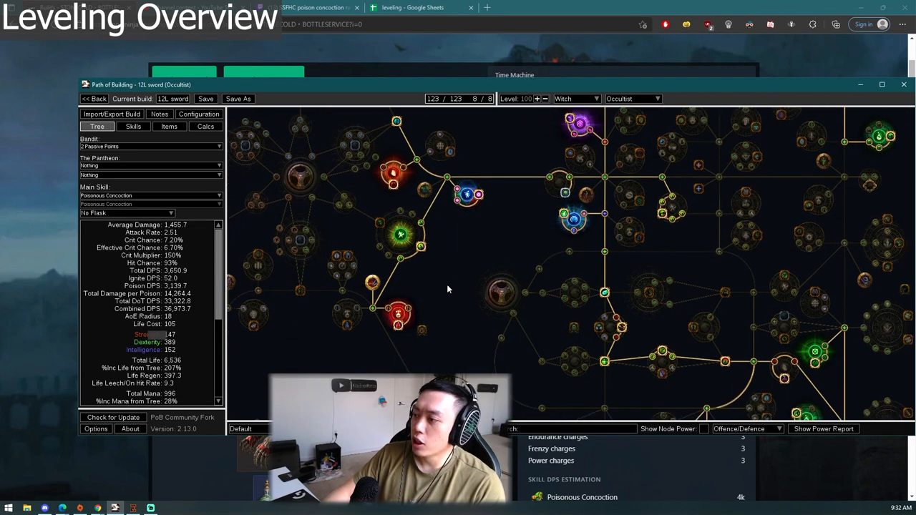
{"action": "left_click_drag", "start_coordinate": [446, 284], "coordinate": [453, 274]}
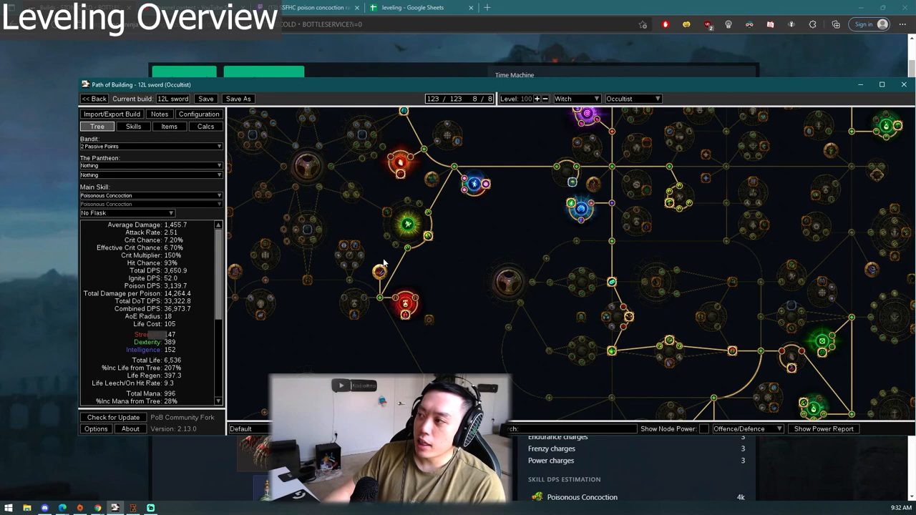
{"action": "left_click_drag", "start_coordinate": [522, 223], "coordinate": [445, 289]}
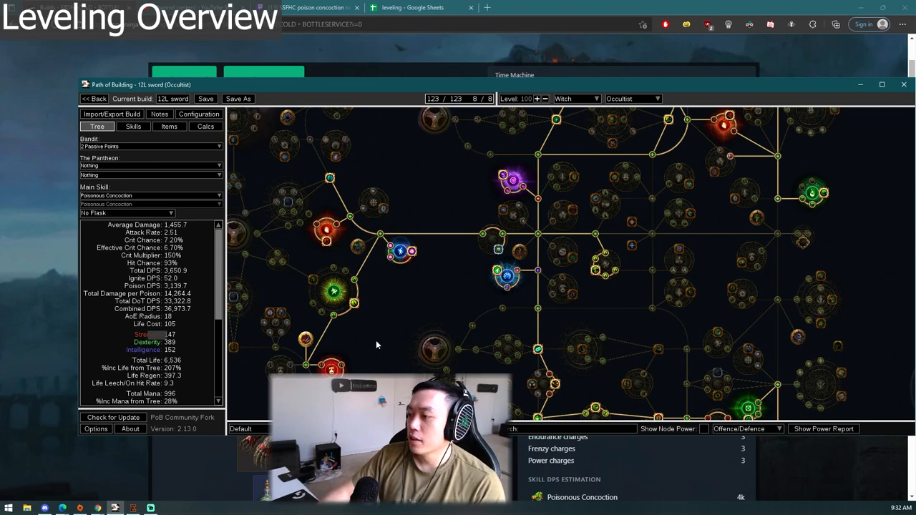
{"action": "scroll", "coordinate": [375, 340], "scroll_direction": "down", "scroll_amount": 1}
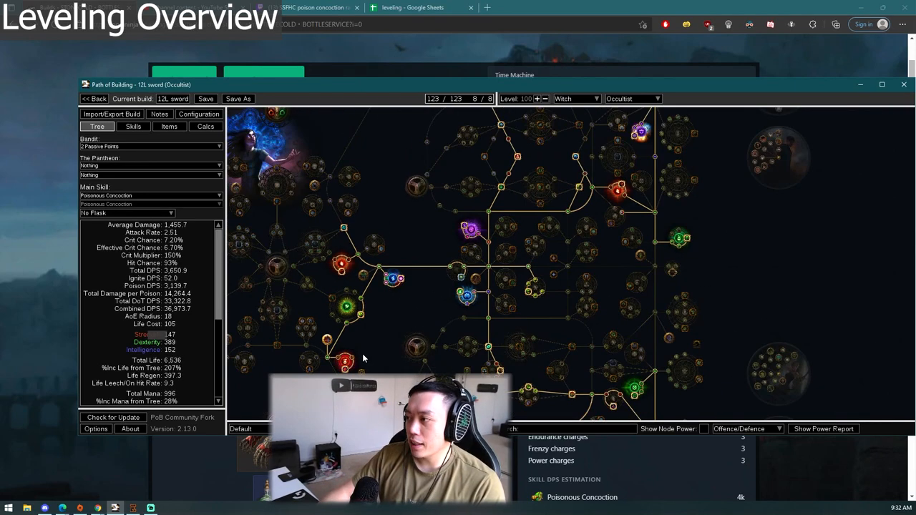
{"action": "scroll", "coordinate": [372, 359], "scroll_direction": "up", "scroll_amount": 1}
{"action": "scroll", "coordinate": [371, 362], "scroll_direction": "up", "scroll_amount": 1}
{"action": "scroll", "coordinate": [370, 363], "scroll_direction": "up", "scroll_amount": 1}
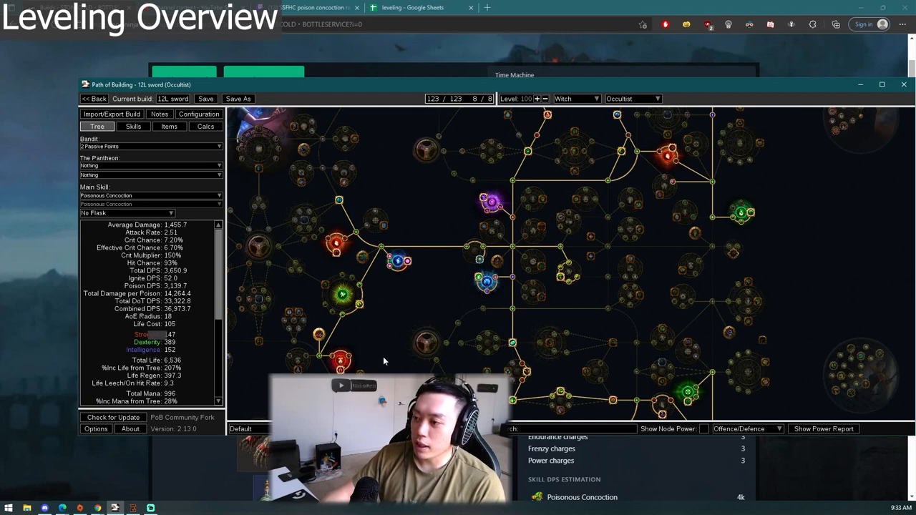
{"action": "left_click", "coordinate": [169, 126]}
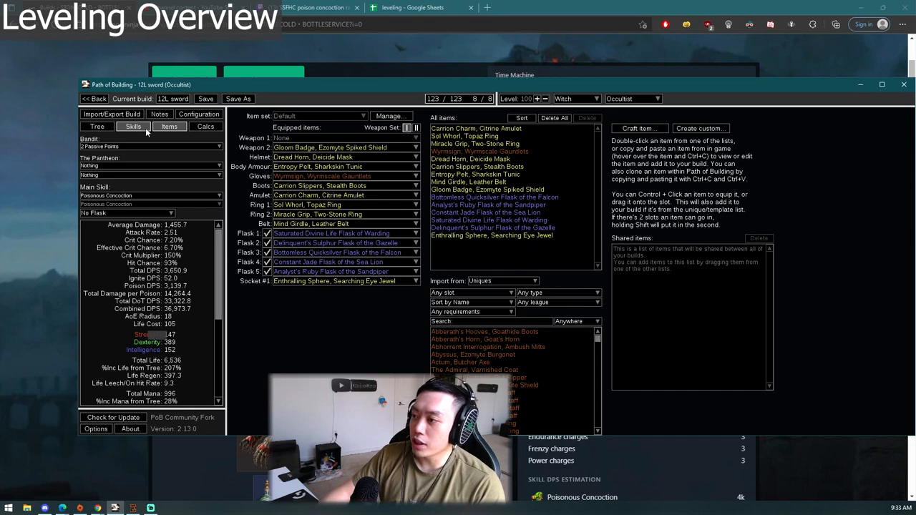
{"action": "left_click", "coordinate": [133, 127]}
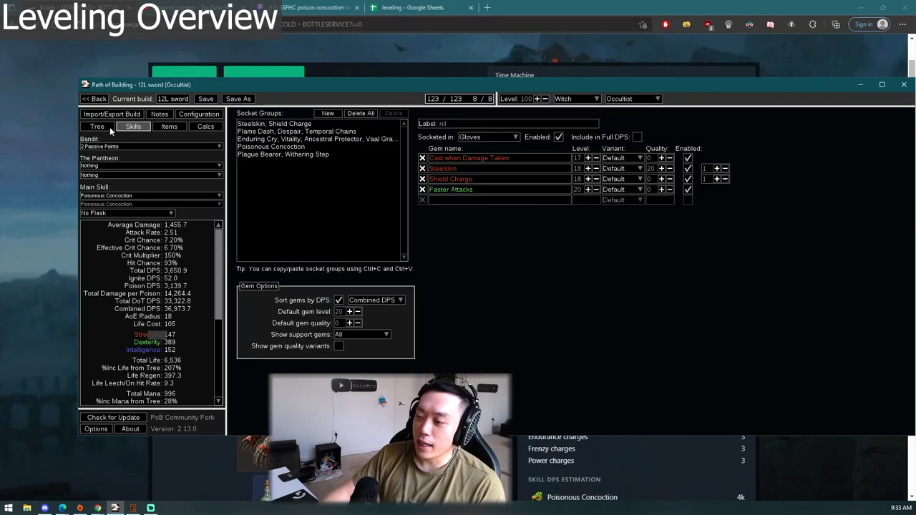
{"action": "left_click", "coordinate": [100, 127]}
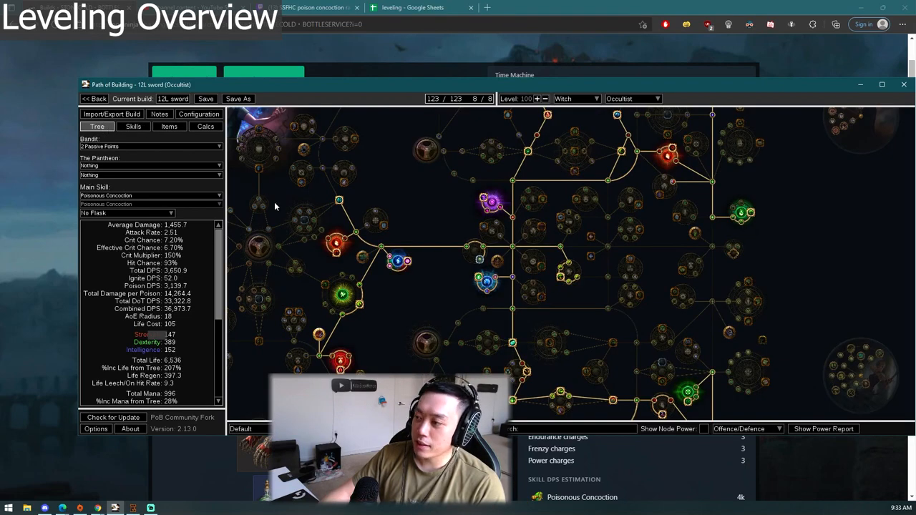
{"action": "scroll", "coordinate": [403, 344], "scroll_direction": "down", "scroll_amount": 2}
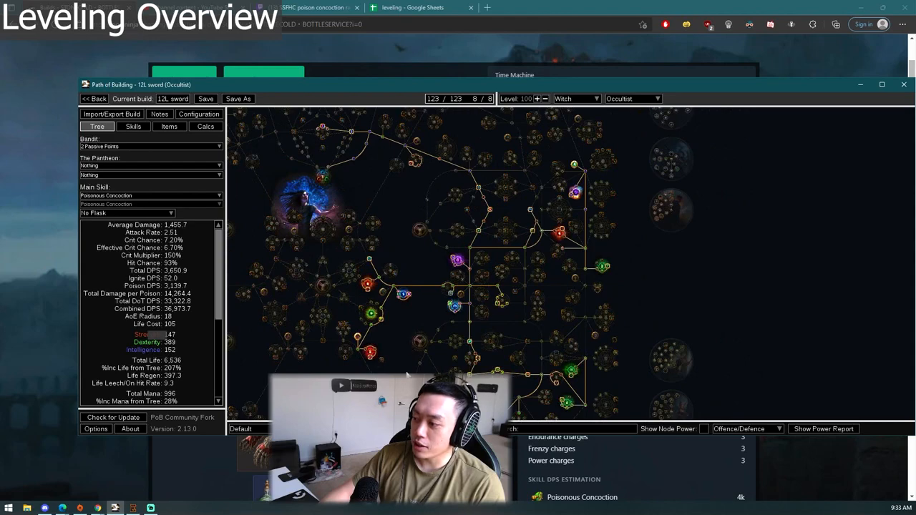
{"action": "scroll", "coordinate": [407, 358], "scroll_direction": "down", "scroll_amount": 1}
{"action": "scroll", "coordinate": [407, 345], "scroll_direction": "up", "scroll_amount": 3}
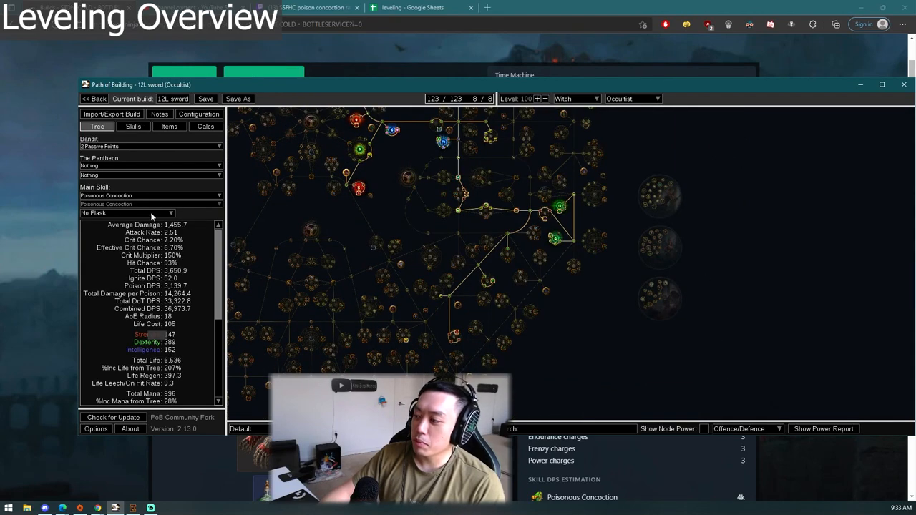
{"action": "scroll", "coordinate": [536, 363], "scroll_direction": "up", "scroll_amount": 3}
{"action": "scroll", "coordinate": [536, 362], "scroll_direction": "down", "scroll_amount": 3}
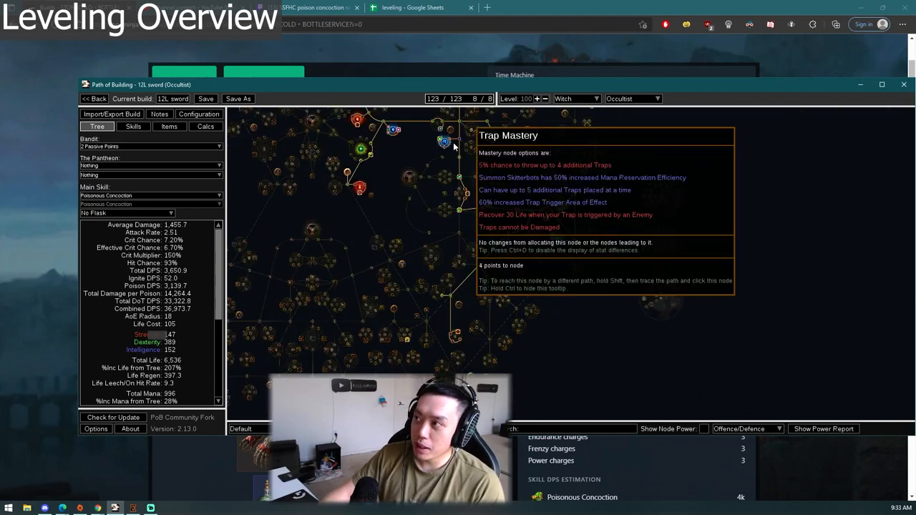
{"action": "scroll", "coordinate": [501, 215], "scroll_direction": "down", "scroll_amount": 2}
{"action": "left_click_drag", "start_coordinate": [501, 214], "coordinate": [501, 236]}
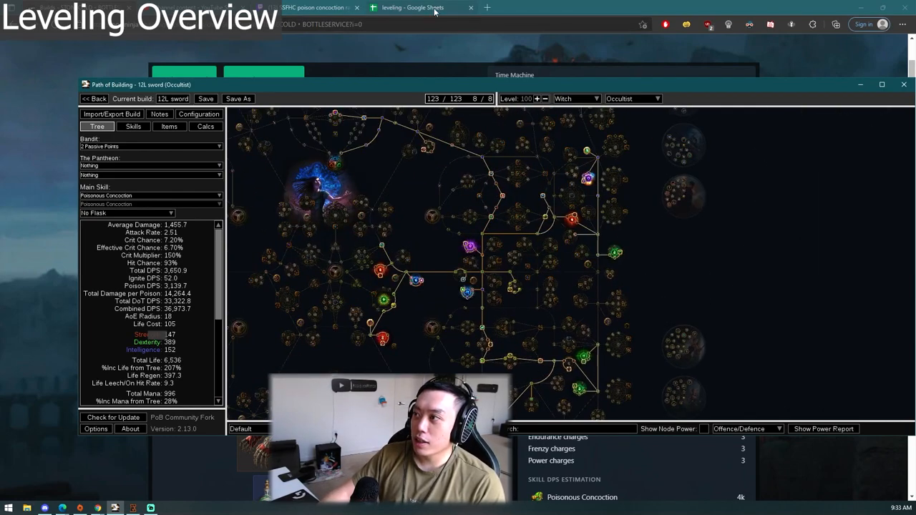
Reach the Path of Exile Trade site and load the saved Devoto's Devotion Nightmare Bascinet search.
{"action": "left_click", "coordinate": [484, 9]}
{"action": "type", "text": "path of e"}
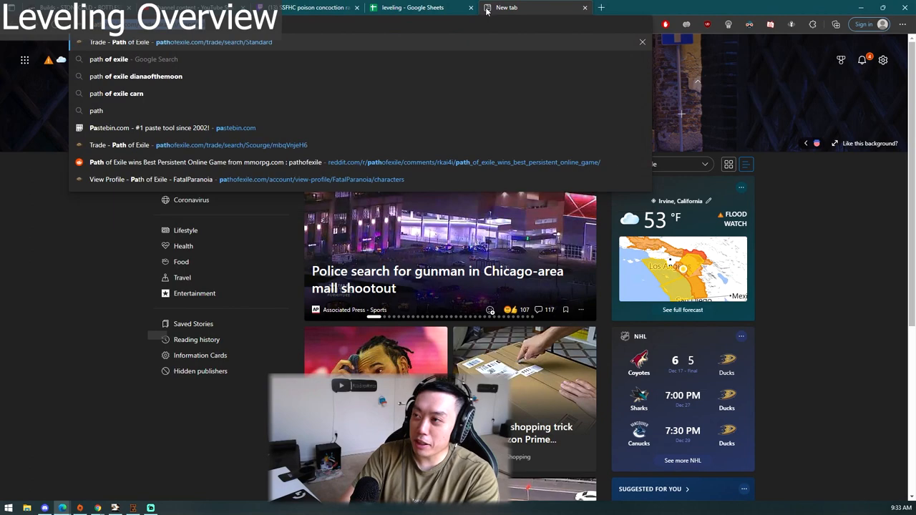
{"action": "type", "text": "xile trade"}
{"action": "key", "text": "Return"}
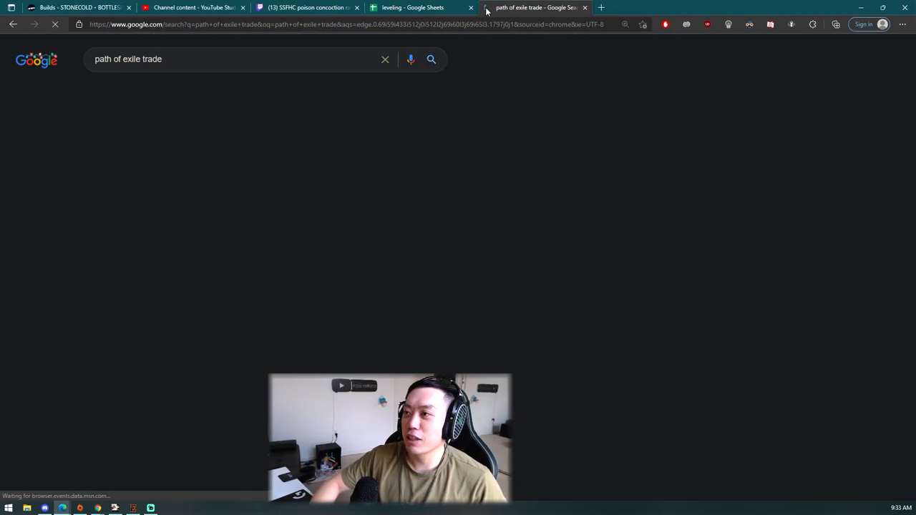
{"action": "left_click", "coordinate": [142, 149]}
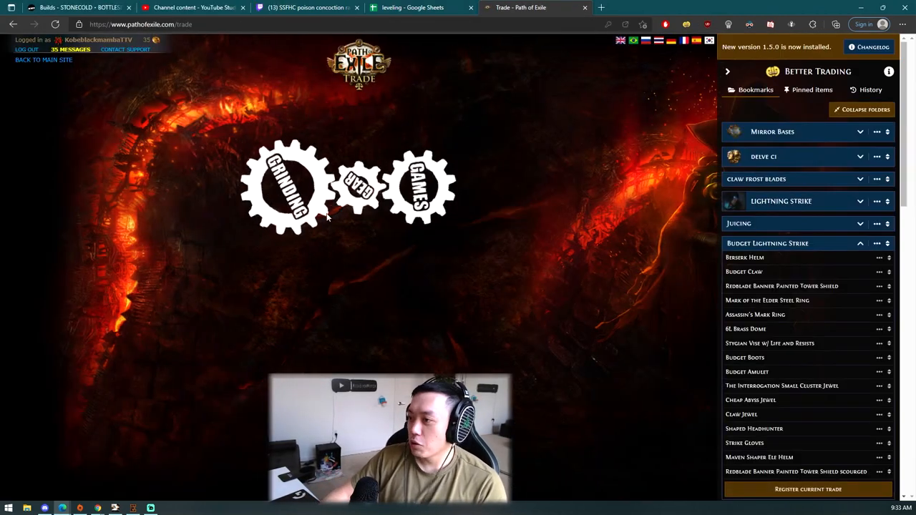
{"action": "scroll", "coordinate": [820, 215], "scroll_direction": "down", "scroll_amount": 10}
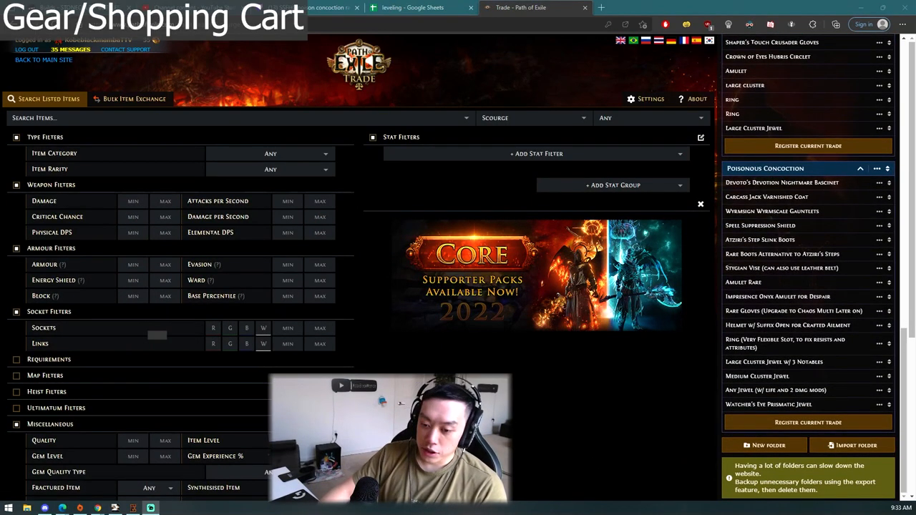
{"action": "left_click", "coordinate": [783, 182]}
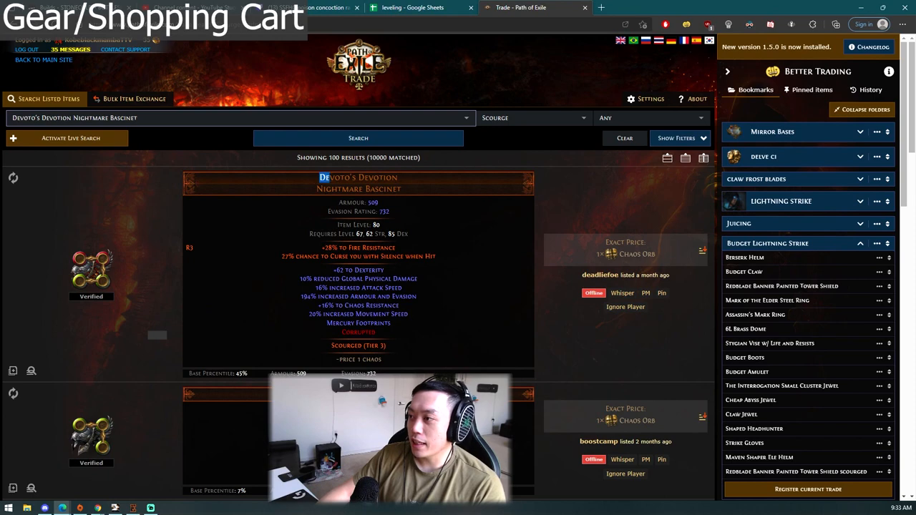
Clear the item name and the chaos resistance and movement speed mod lines from the search.
{"action": "left_click", "coordinate": [494, 252]}
{"action": "scroll", "coordinate": [494, 252], "scroll_direction": "down", "scroll_amount": 1}
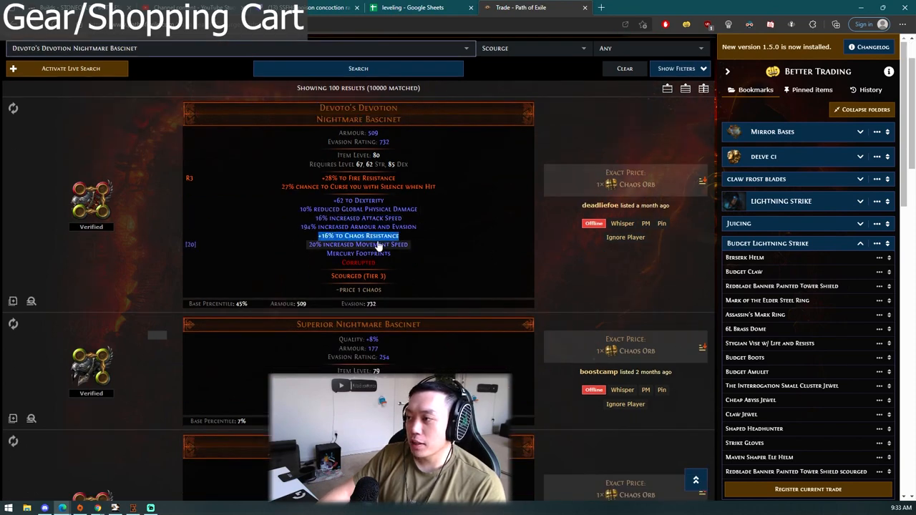
{"action": "left_click_drag", "start_coordinate": [282, 236], "coordinate": [472, 255]}
{"action": "left_click", "coordinate": [454, 283]}
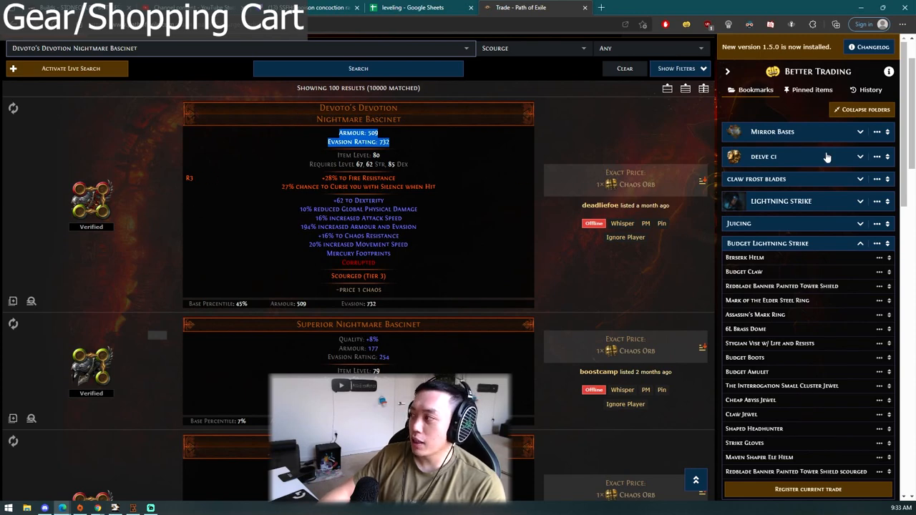
Collapse the Juicing, Budget Lightning Strike and Int Stacker folders, then load the Carcass Jack Varnished Coat search.
{"action": "left_click", "coordinate": [861, 224]}
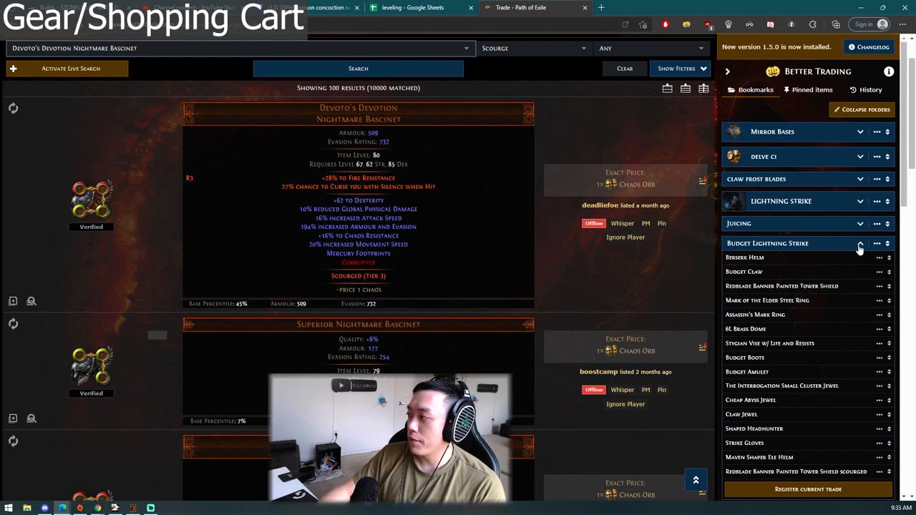
{"action": "left_click", "coordinate": [860, 243]}
{"action": "left_click", "coordinate": [861, 263]}
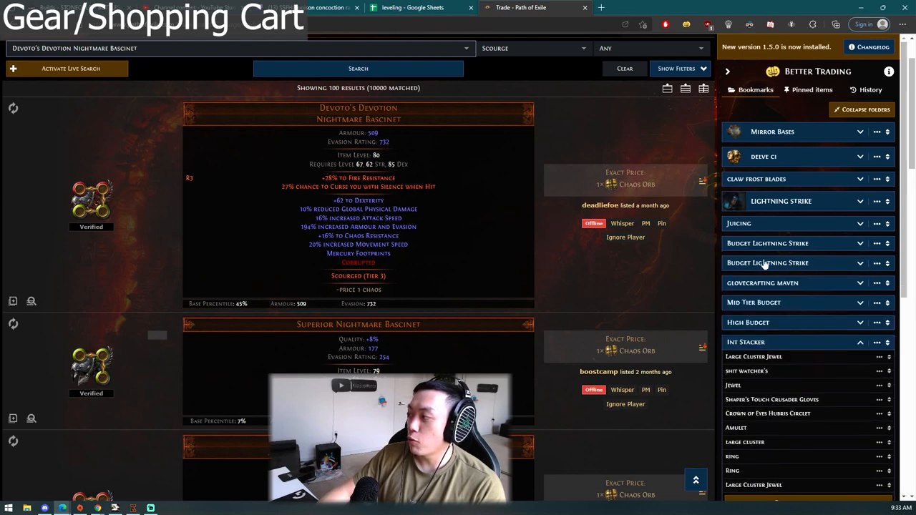
{"action": "left_click", "coordinate": [860, 342]}
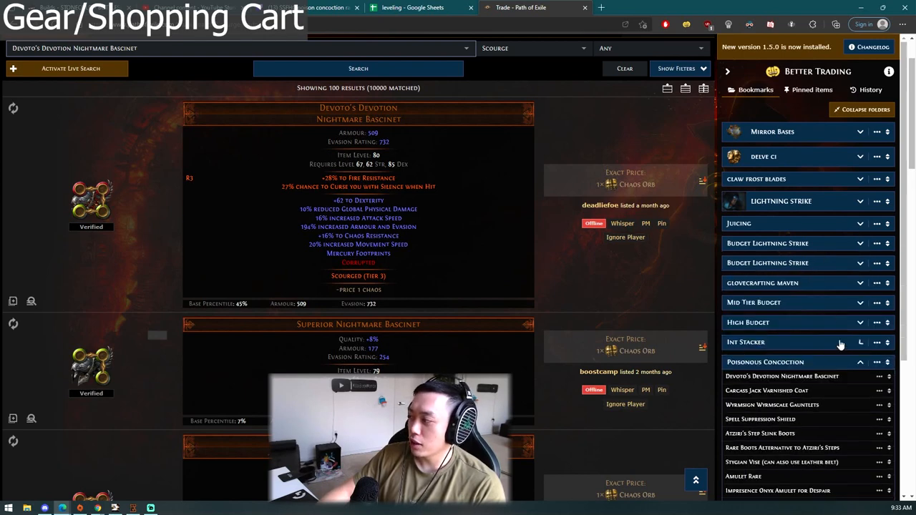
{"action": "scroll", "coordinate": [809, 286], "scroll_direction": "down", "scroll_amount": 5}
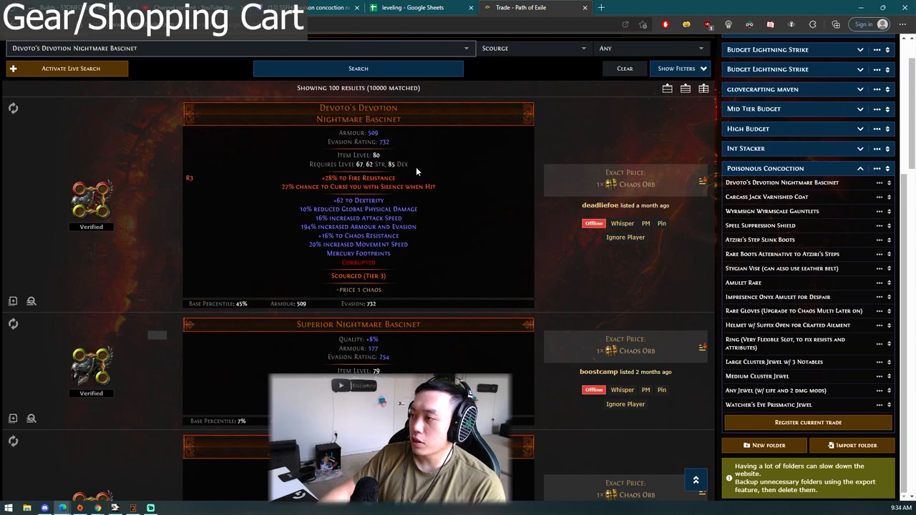
{"action": "left_click", "coordinate": [766, 196]}
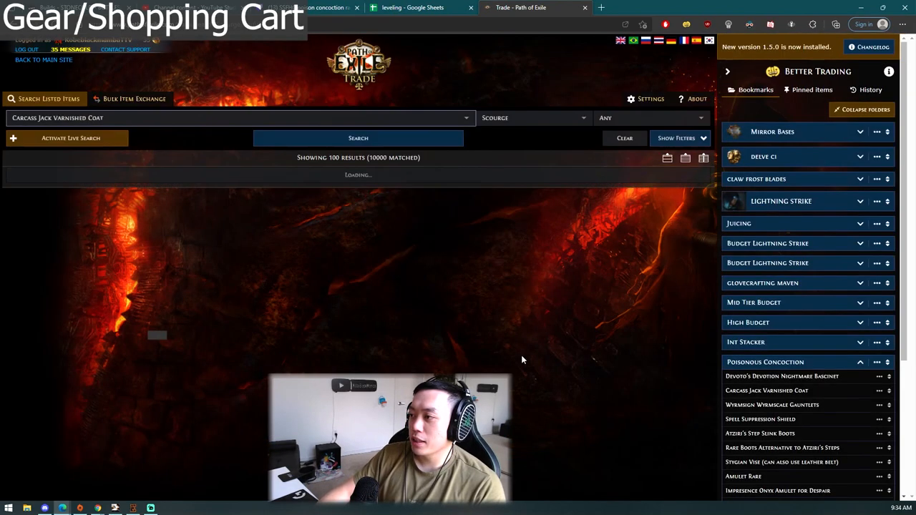
{"action": "scroll", "coordinate": [536, 334], "scroll_direction": "down", "scroll_amount": 4}
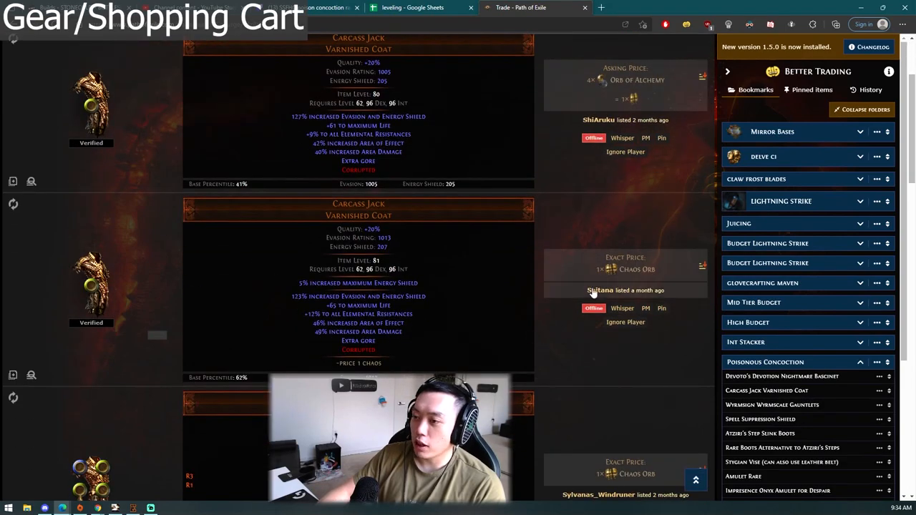
{"action": "scroll", "coordinate": [435, 220], "scroll_direction": "down", "scroll_amount": 3}
{"action": "scroll", "coordinate": [435, 220], "scroll_direction": "up", "scroll_amount": 3}
{"action": "scroll", "coordinate": [432, 237], "scroll_direction": "up", "scroll_amount": 2}
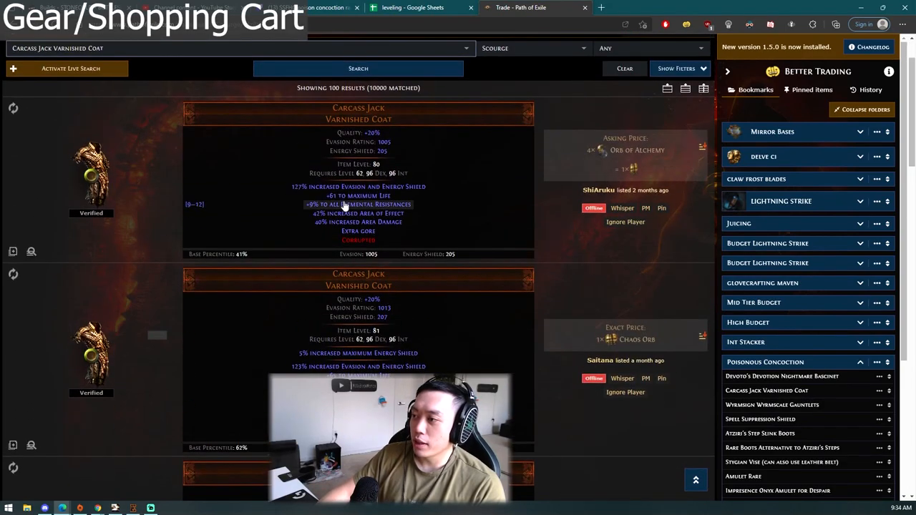
In the game, close the passive tree and travel via the waypoint to the hideout.
{"action": "key", "text": "alt+Tab"}
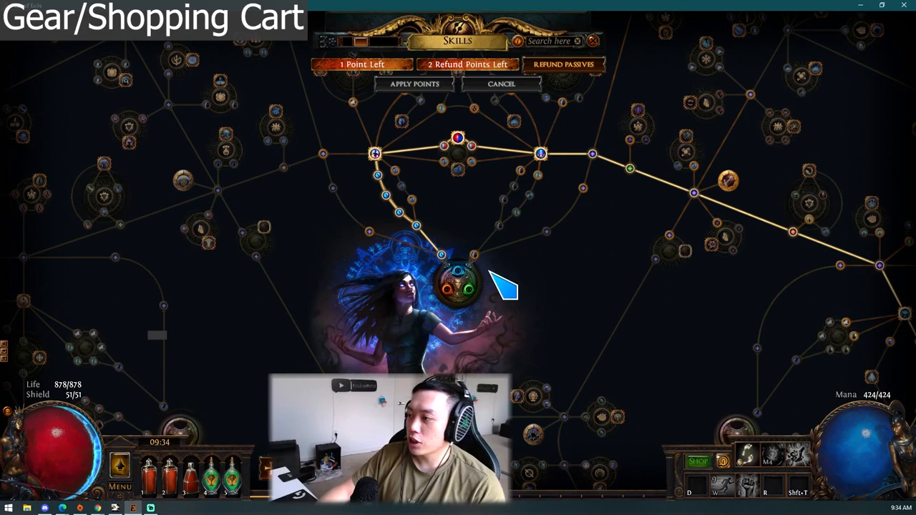
{"action": "key", "text": "Escape"}
{"action": "left_click", "coordinate": [657, 114]}
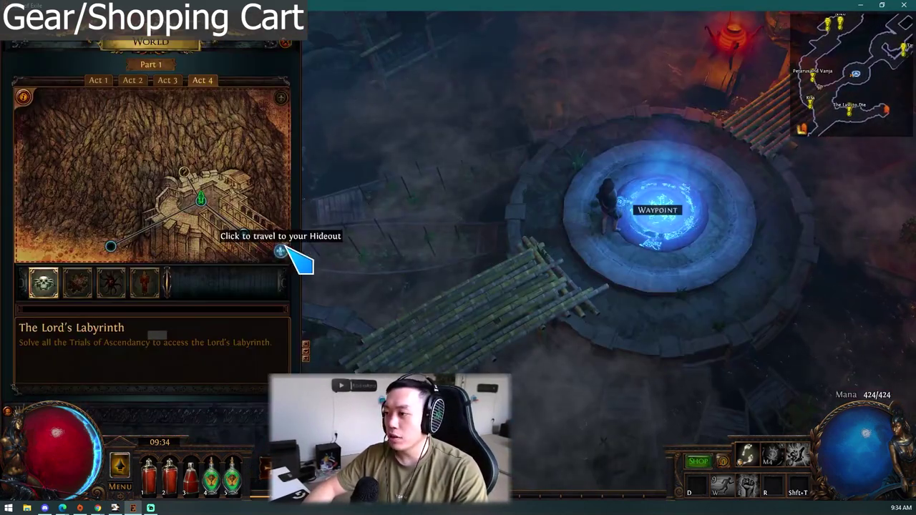
{"action": "left_click", "coordinate": [283, 251]}
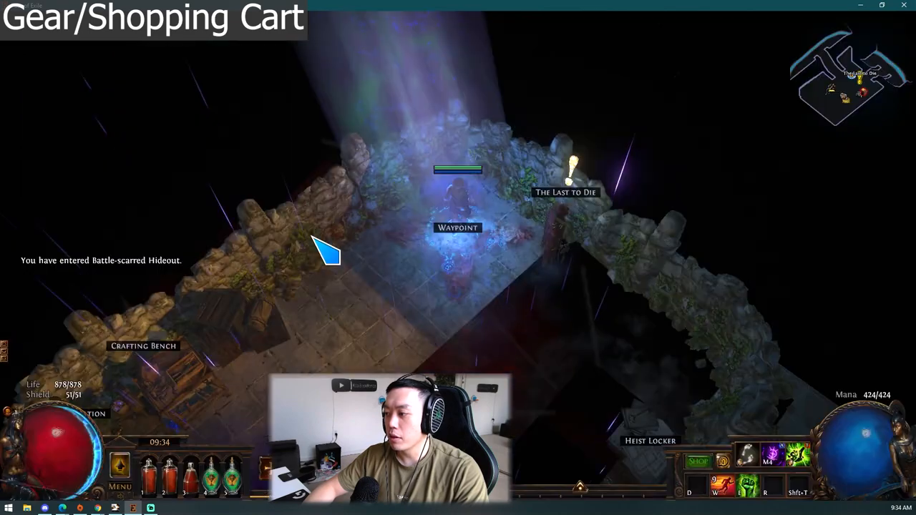
Step into the hideout, return to the trade site and load the saved Wyrmsign Wyrmscale Gauntlets search.
{"action": "left_click", "coordinate": [401, 300]}
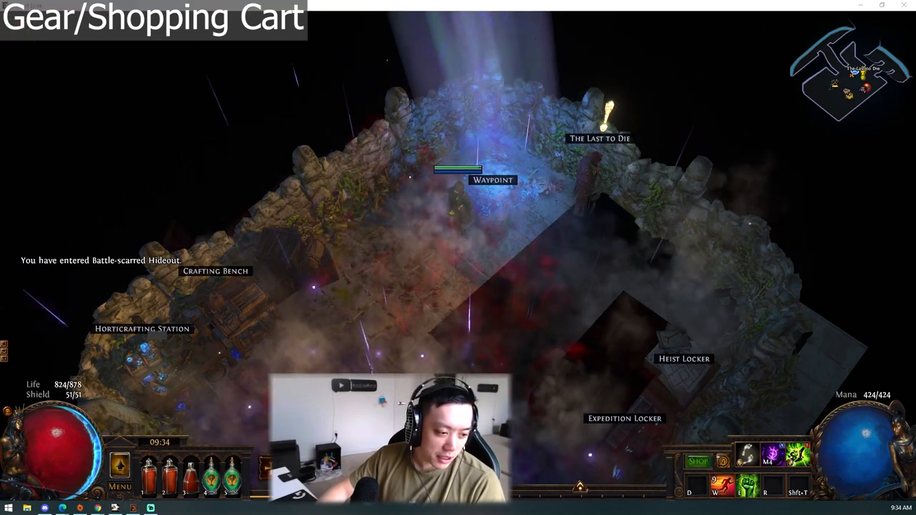
{"action": "key", "text": "alt+Tab"}
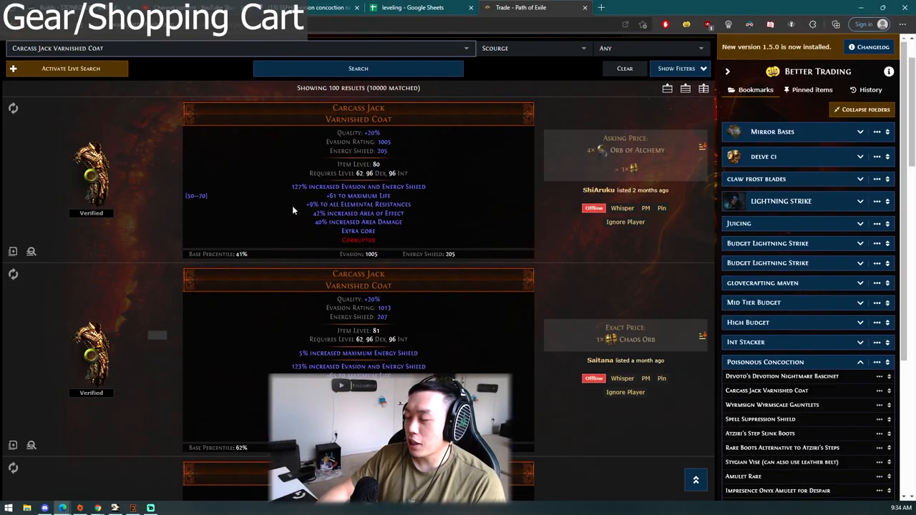
{"action": "scroll", "coordinate": [289, 262], "scroll_direction": "down", "scroll_amount": 1}
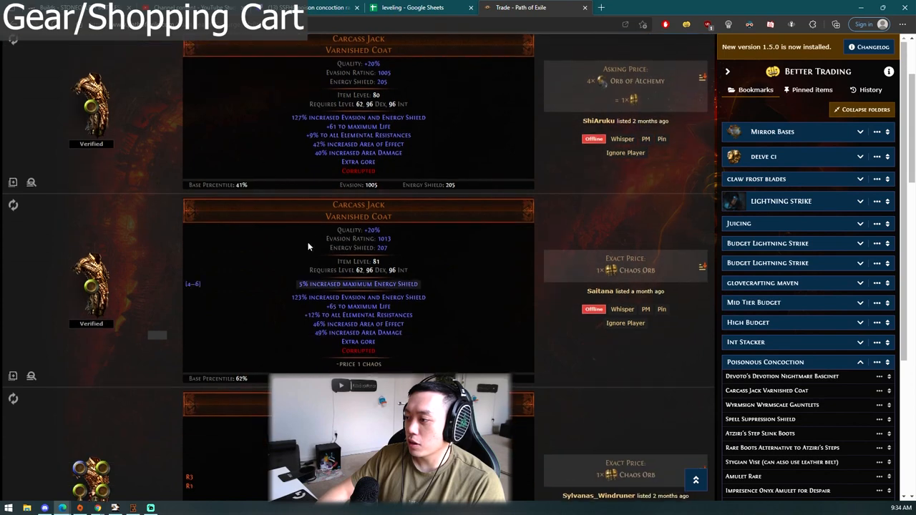
{"action": "scroll", "coordinate": [357, 251], "scroll_direction": "down", "scroll_amount": 1}
{"action": "scroll", "coordinate": [808, 286], "scroll_direction": "down", "scroll_amount": 3}
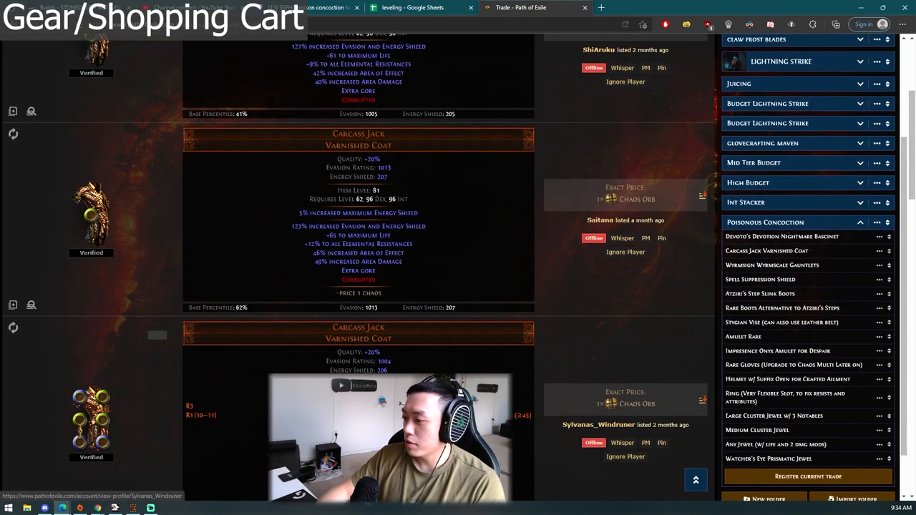
{"action": "left_click", "coordinate": [772, 265]}
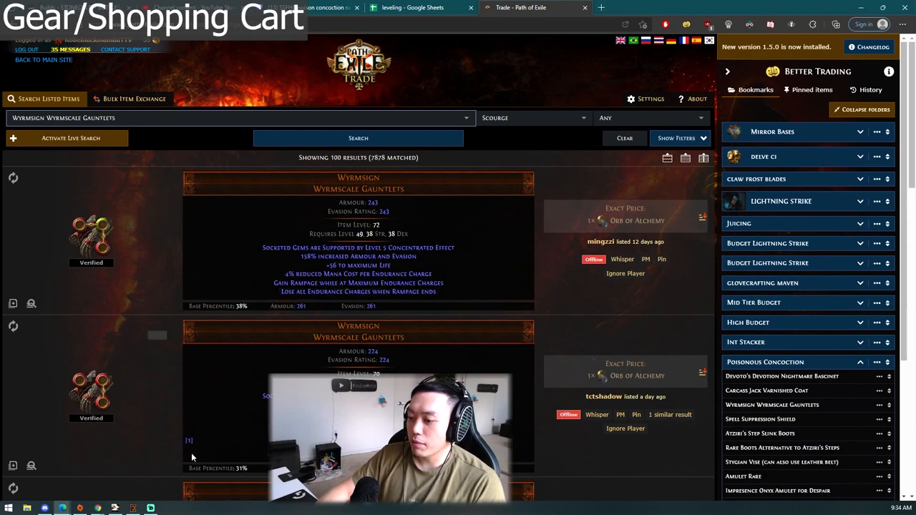
Glance at another region of the in-game passive tree, then return to the trade site.
{"action": "key", "text": "alt+Tab"}
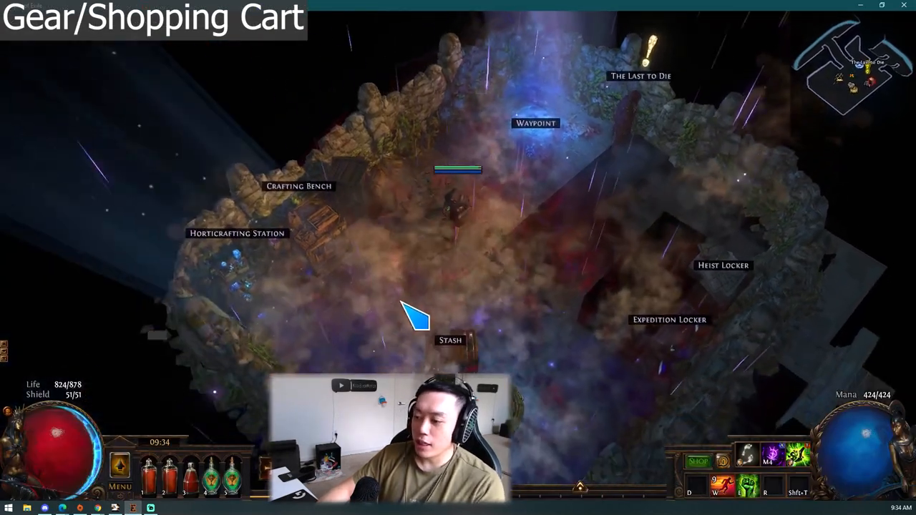
{"action": "key", "text": "p"}
{"action": "left_click_drag", "start_coordinate": [433, 189], "coordinate": [480, 358]}
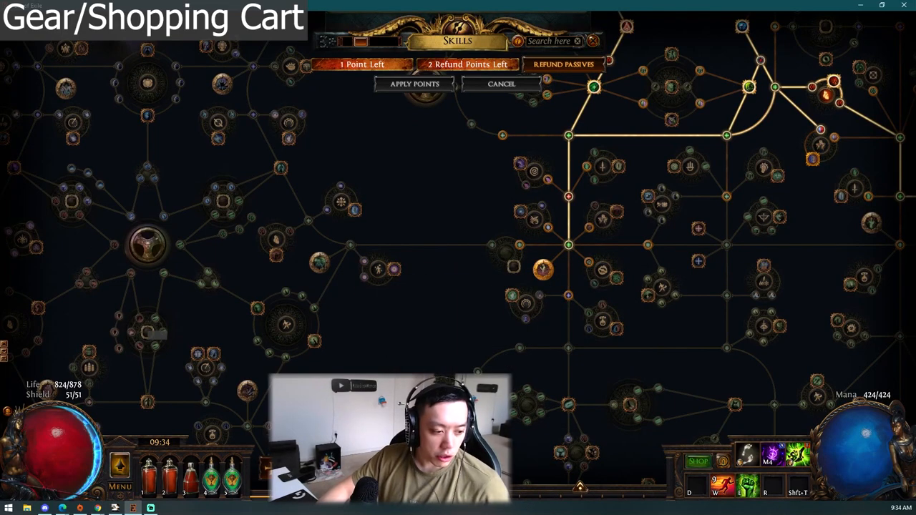
{"action": "key", "text": "alt+Tab"}
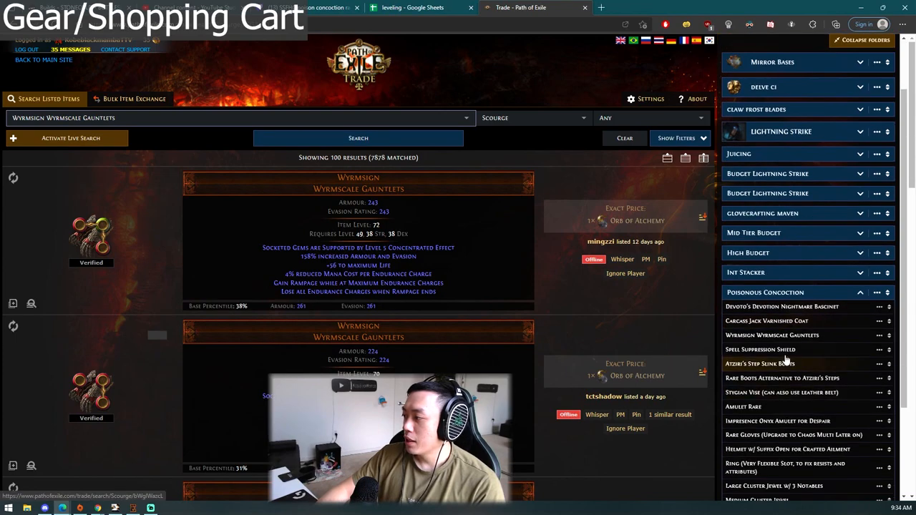
Load the saved Spell Suppression Shield search and reveal its filter settings.
{"action": "left_click", "coordinate": [767, 419]}
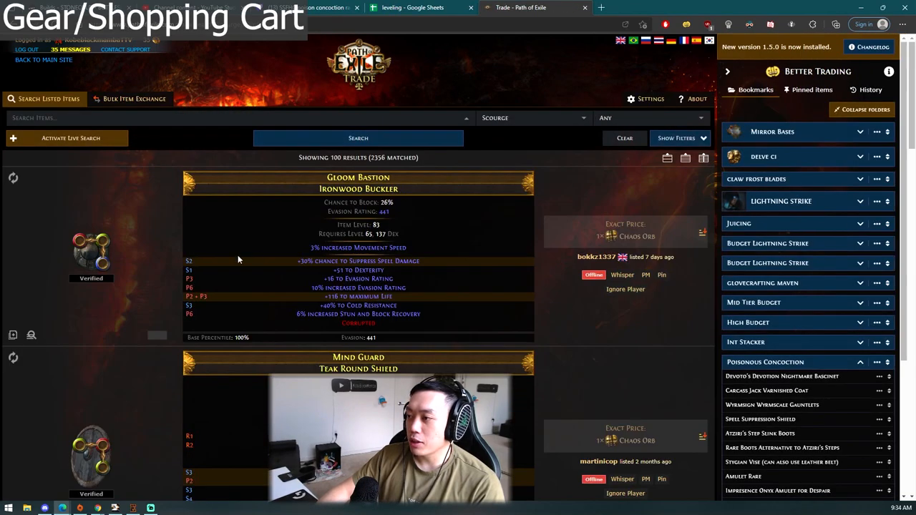
{"action": "scroll", "coordinate": [327, 250], "scroll_direction": "down", "scroll_amount": 1}
{"action": "scroll", "coordinate": [429, 250], "scroll_direction": "up", "scroll_amount": 5}
{"action": "left_click", "coordinate": [634, 162]}
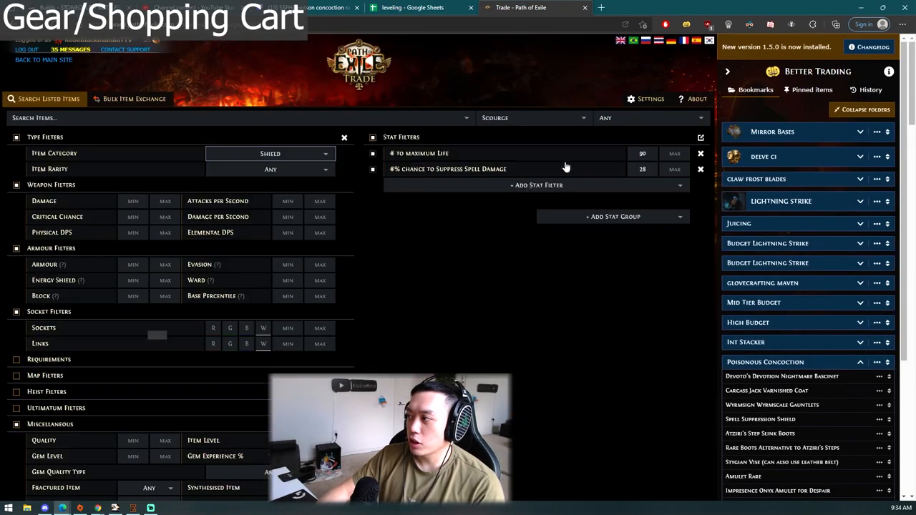
{"action": "scroll", "coordinate": [568, 336], "scroll_direction": "down", "scroll_amount": 5}
{"action": "scroll", "coordinate": [568, 336], "scroll_direction": "down", "scroll_amount": 5}
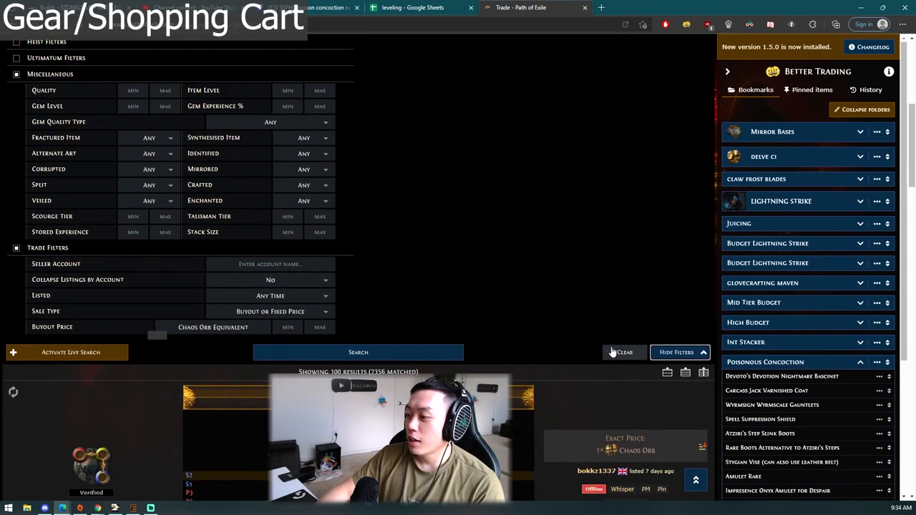
{"action": "scroll", "coordinate": [645, 344], "scroll_direction": "down", "scroll_amount": 5}
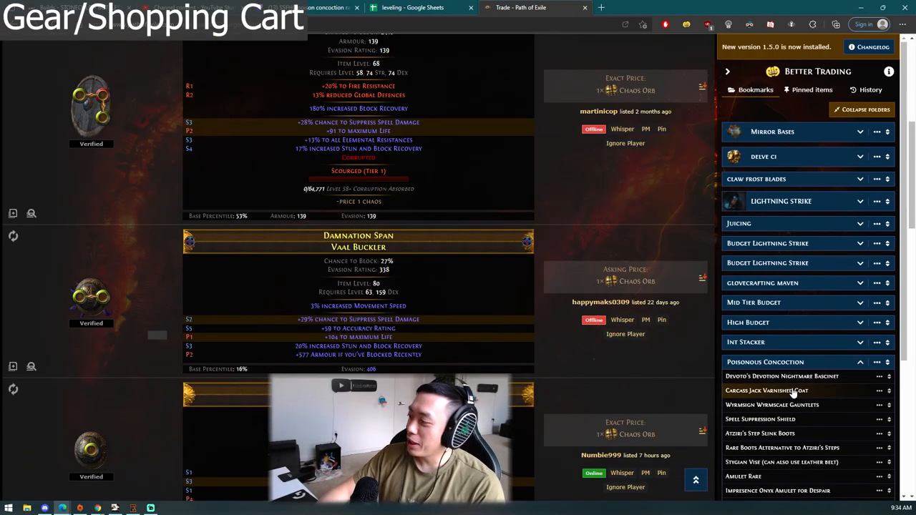
{"action": "scroll", "coordinate": [644, 286], "scroll_direction": "up", "scroll_amount": 10}
{"action": "left_click", "coordinate": [700, 141]}
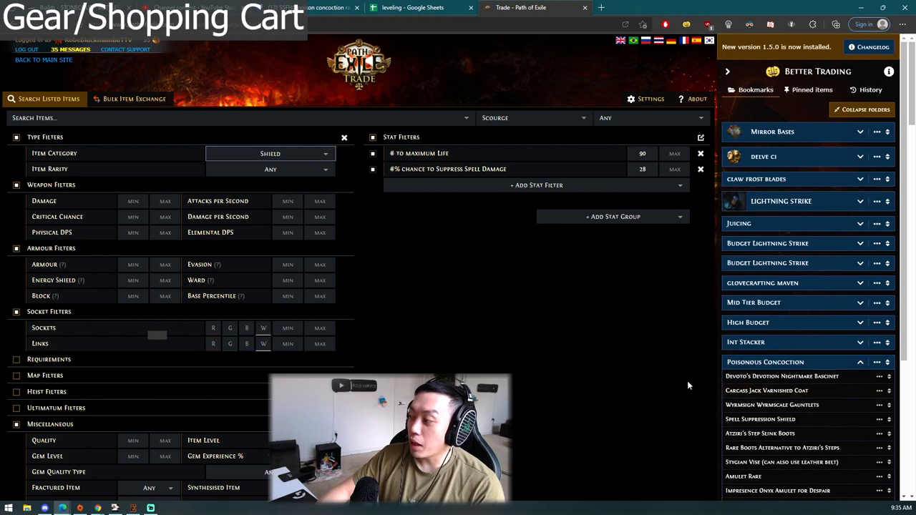
{"action": "scroll", "coordinate": [516, 402], "scroll_direction": "down", "scroll_amount": 1}
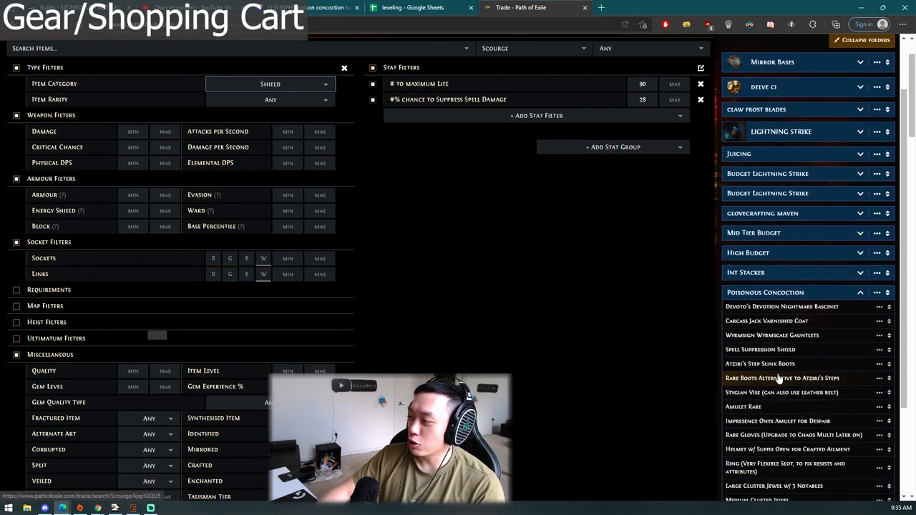
Load the Atziri's Step Slink Boots, rare alternative boots and Stygian Vise belt searches in turn.
{"action": "left_click", "coordinate": [760, 433]}
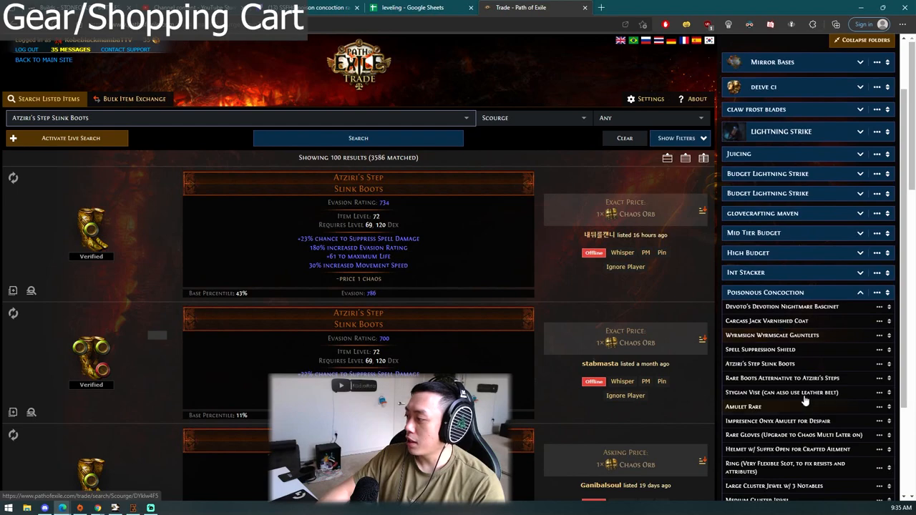
{"action": "left_click", "coordinate": [782, 447]}
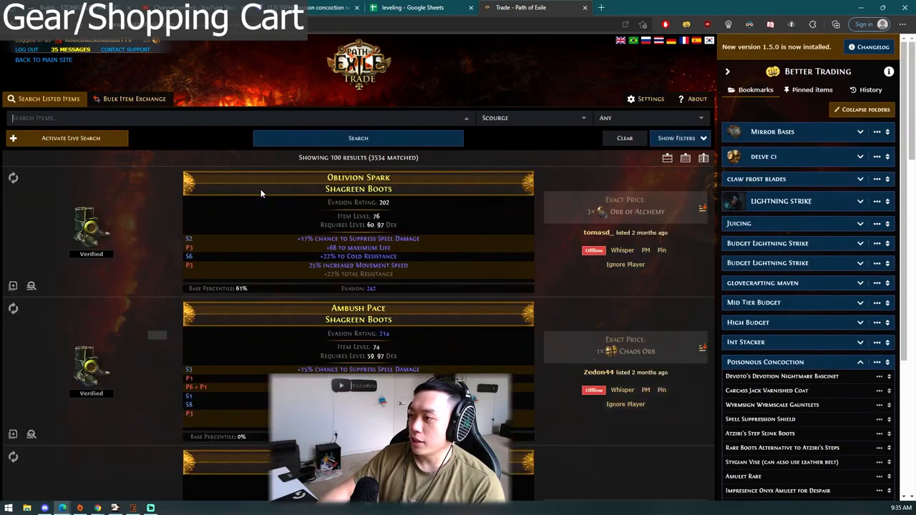
{"action": "scroll", "coordinate": [469, 304], "scroll_direction": "down", "scroll_amount": 1}
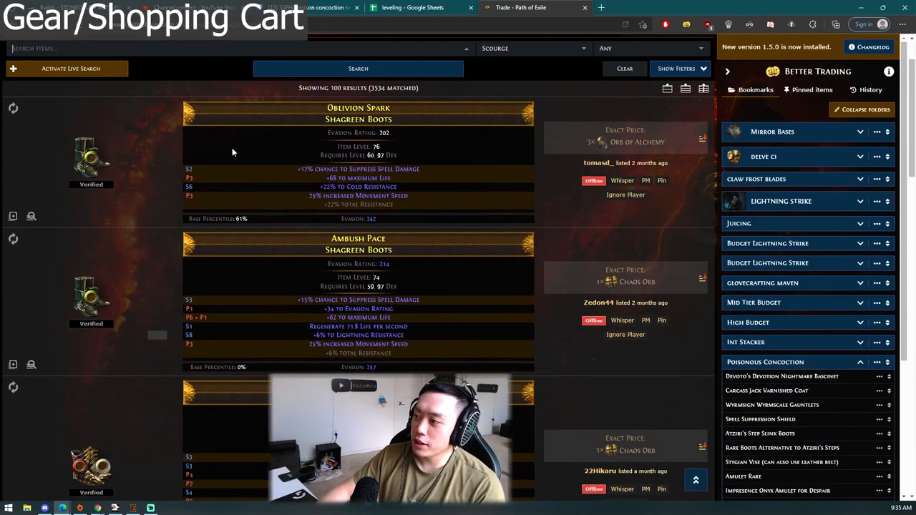
{"action": "scroll", "coordinate": [596, 383], "scroll_direction": "down", "scroll_amount": 1}
{"action": "scroll", "coordinate": [798, 387], "scroll_direction": "down", "scroll_amount": 1}
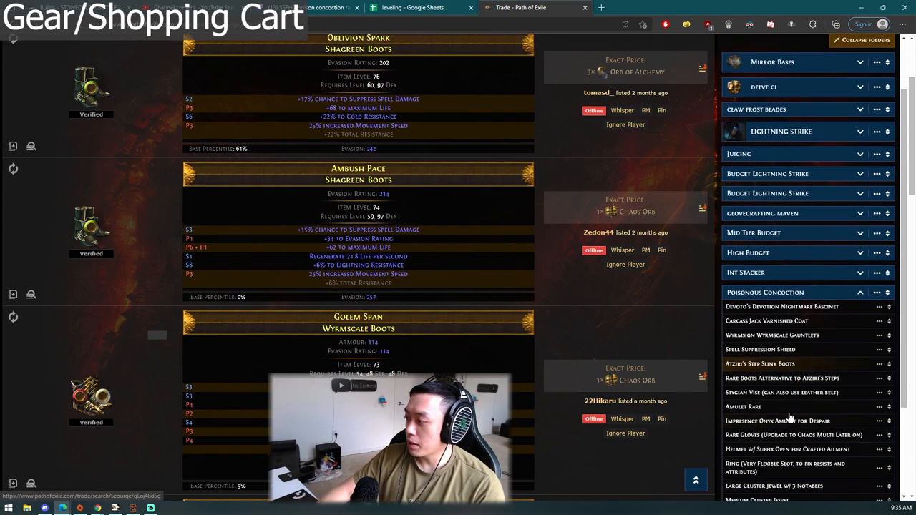
{"action": "left_click", "coordinate": [782, 392]}
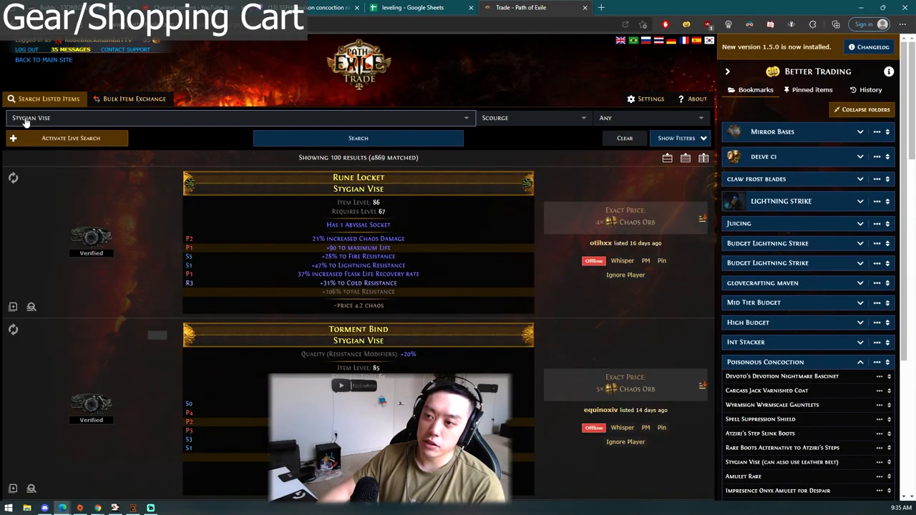
Check the Stygian Vise filters, then load the saved rare amulet search with its filters shown.
{"action": "left_click", "coordinate": [672, 138]}
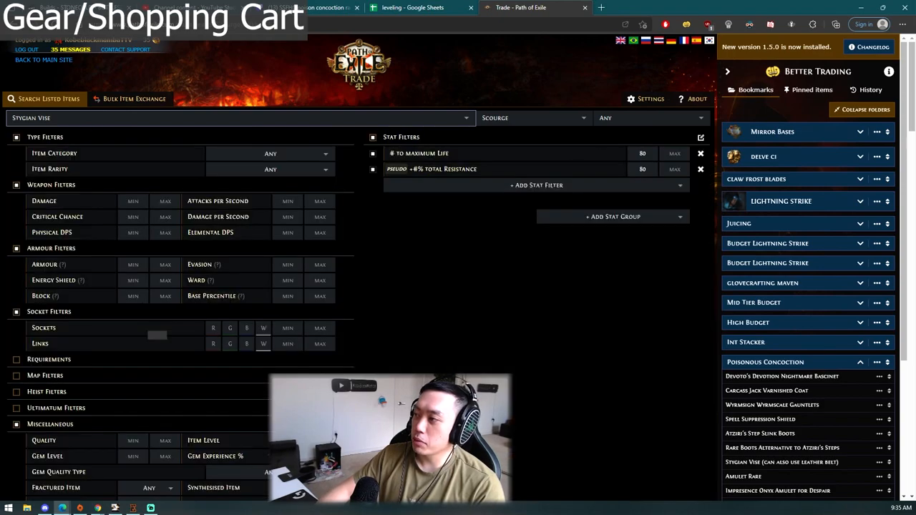
{"action": "scroll", "coordinate": [570, 442], "scroll_direction": "down", "scroll_amount": 5}
{"action": "scroll", "coordinate": [678, 301], "scroll_direction": "down", "scroll_amount": 5}
{"action": "scroll", "coordinate": [436, 232], "scroll_direction": "down", "scroll_amount": 5}
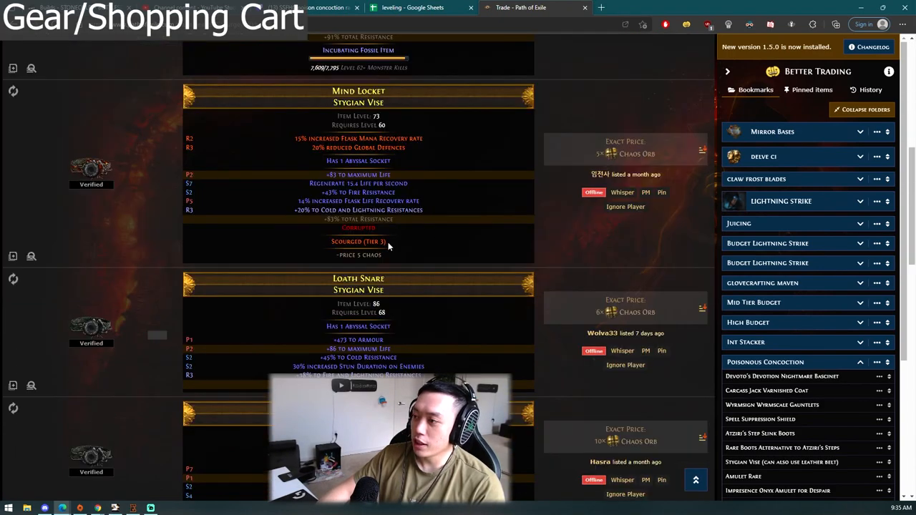
{"action": "scroll", "coordinate": [729, 458], "scroll_direction": "down", "scroll_amount": 1}
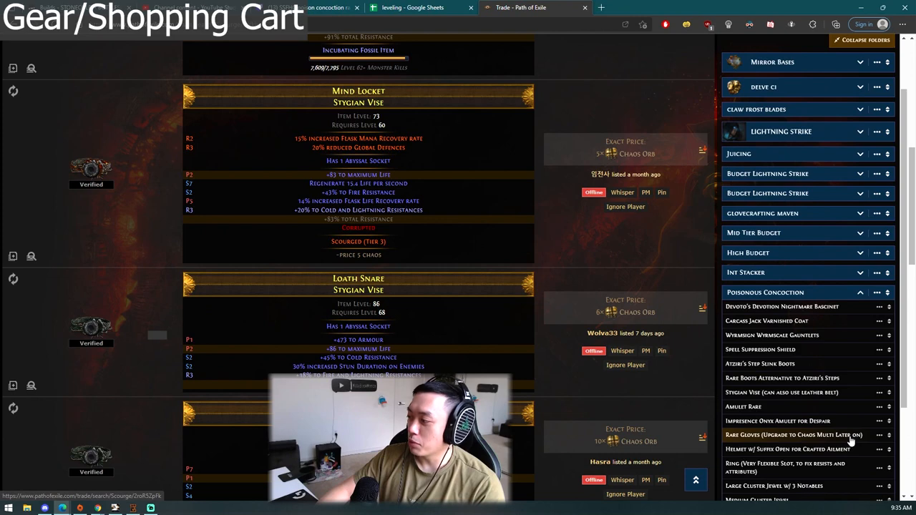
{"action": "left_click", "coordinate": [743, 407]}
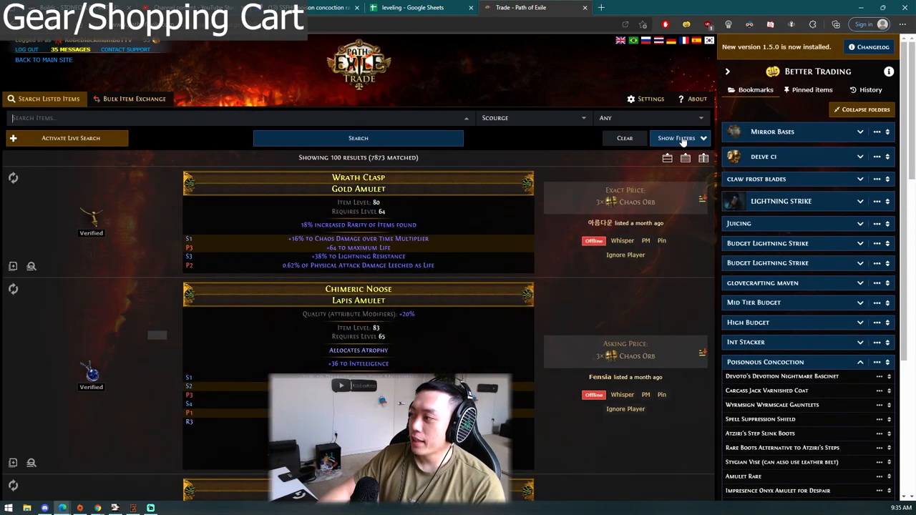
{"action": "left_click", "coordinate": [681, 138]}
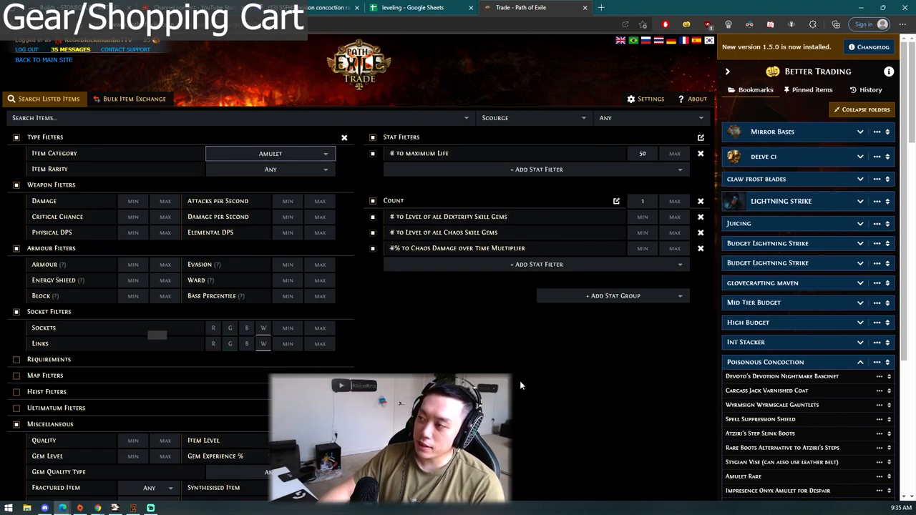
{"action": "scroll", "coordinate": [520, 381], "scroll_direction": "down", "scroll_amount": 5}
Rerun the amulet search, then load the Impresence Onyx Amulet for Despair and rare gloves searches.
{"action": "left_click", "coordinate": [387, 283]}
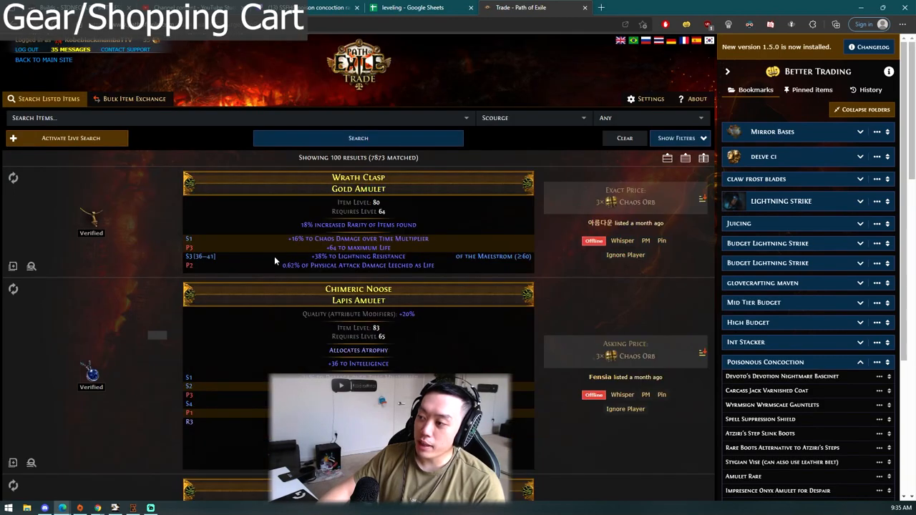
{"action": "left_click", "coordinate": [681, 138]}
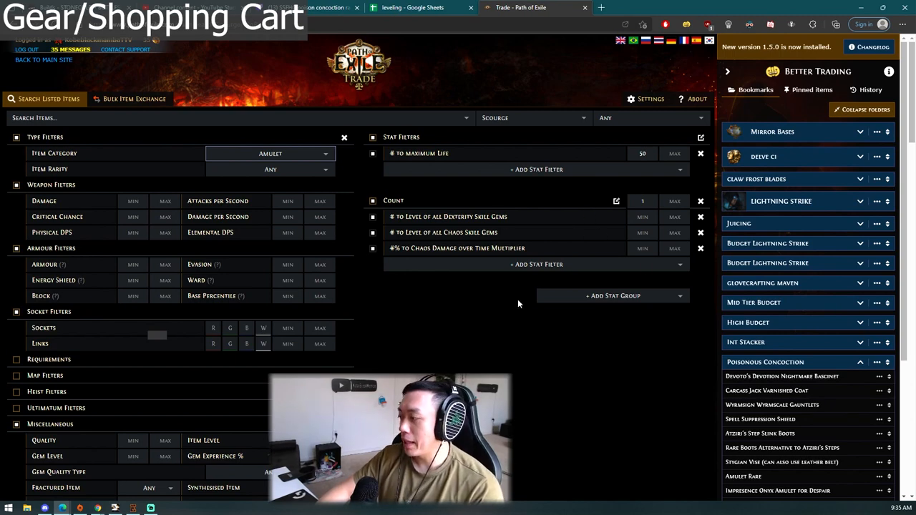
{"action": "scroll", "coordinate": [879, 412], "scroll_direction": "down", "scroll_amount": 3}
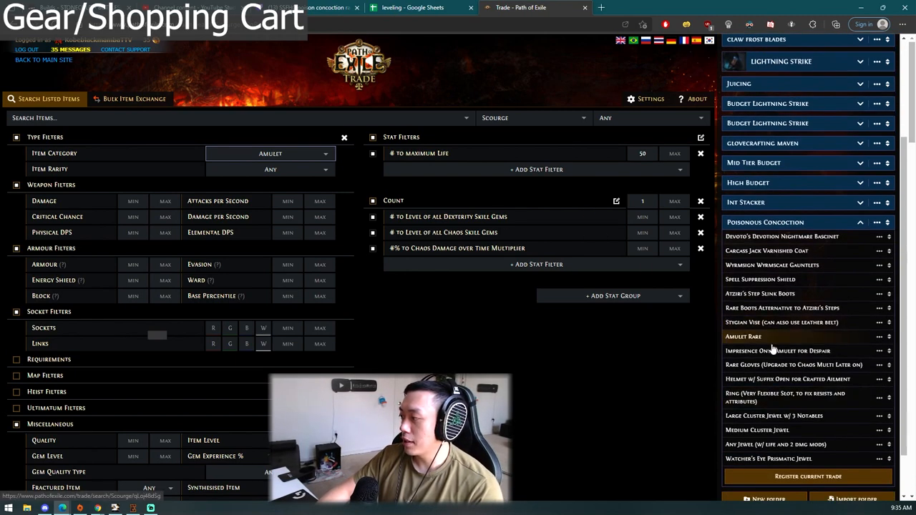
{"action": "left_click", "coordinate": [778, 351]}
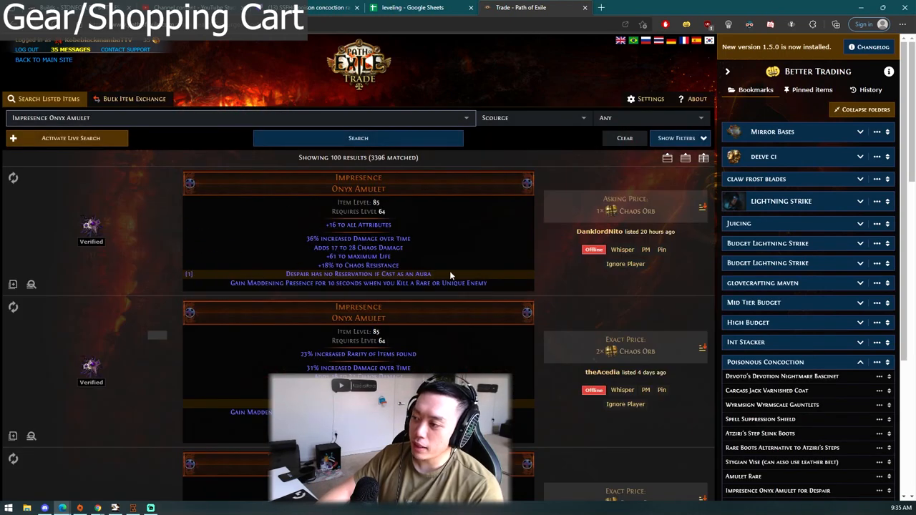
{"action": "mouse_move", "coordinate": [358, 274]}
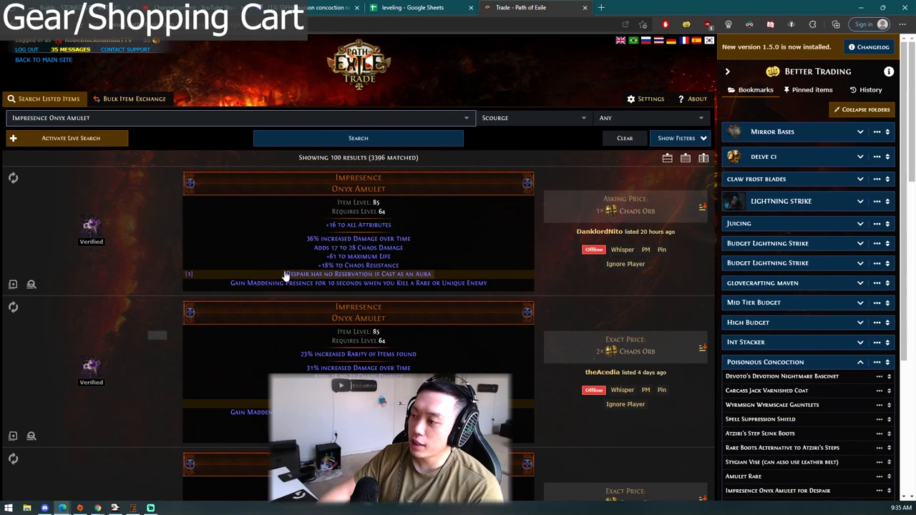
{"action": "scroll", "coordinate": [790, 308], "scroll_direction": "down", "scroll_amount": 3}
{"action": "scroll", "coordinate": [790, 308], "scroll_direction": "down", "scroll_amount": 3}
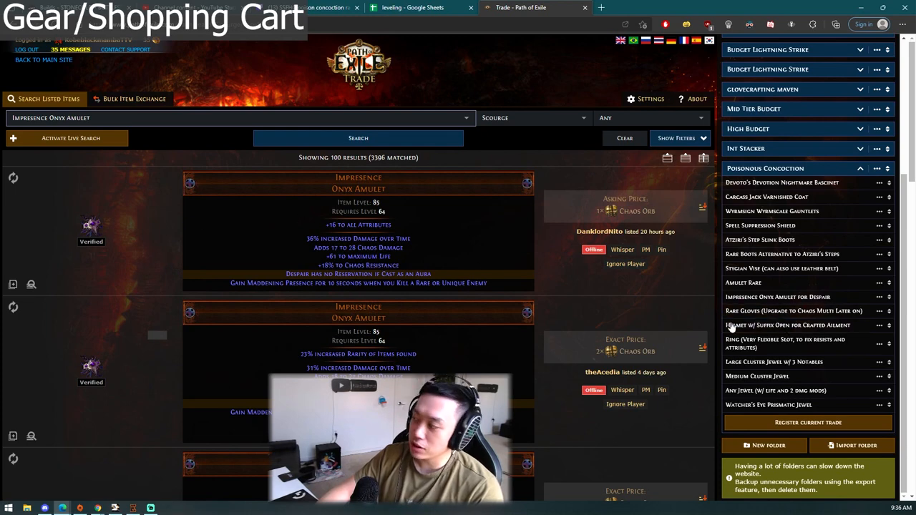
{"action": "left_click", "coordinate": [793, 311]}
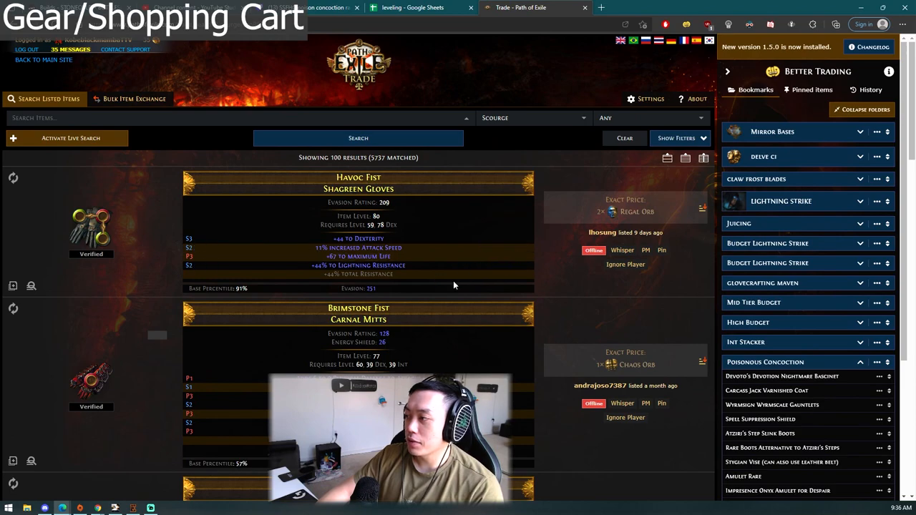
Inspect and rerun the rare gloves search, then load the helmet with open suffix search.
{"action": "left_click", "coordinate": [680, 137]}
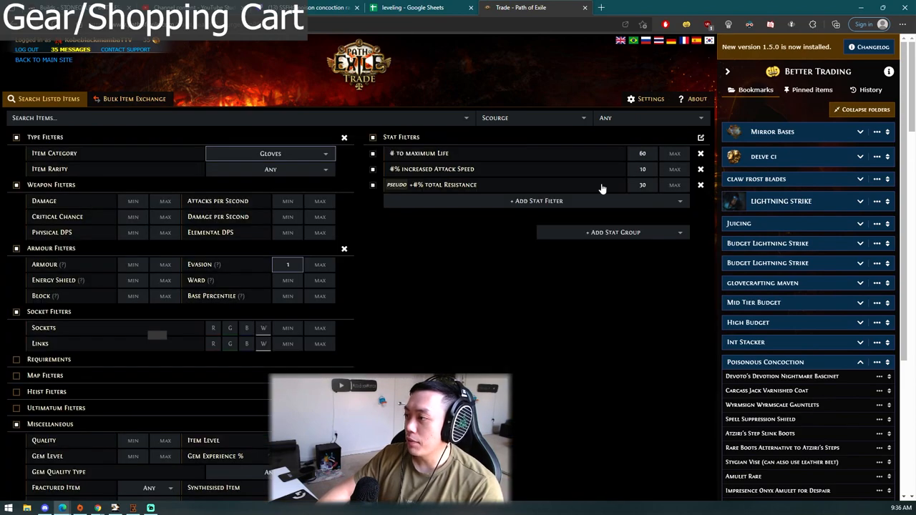
{"action": "scroll", "coordinate": [563, 388], "scroll_direction": "down", "scroll_amount": 5}
{"action": "scroll", "coordinate": [563, 388], "scroll_direction": "down", "scroll_amount": 3}
{"action": "left_click", "coordinate": [358, 358]}
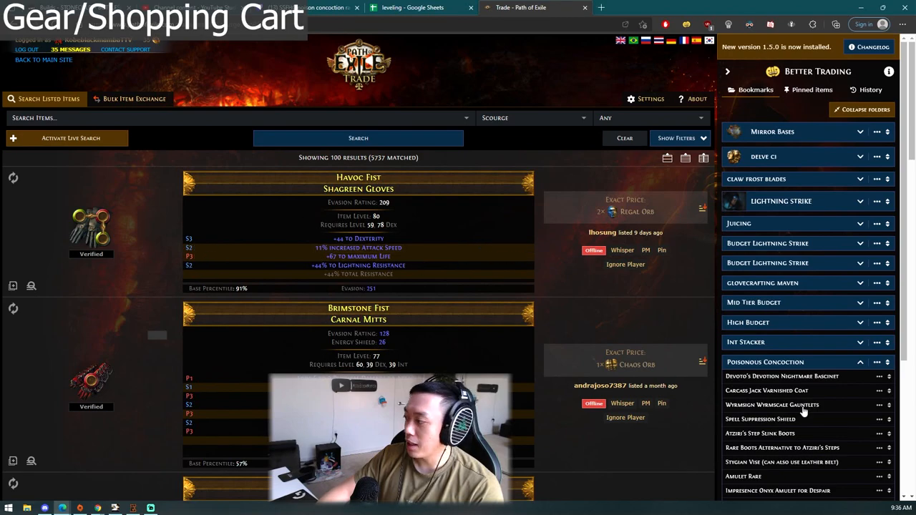
{"action": "scroll", "coordinate": [804, 410], "scroll_direction": "down", "scroll_amount": 4}
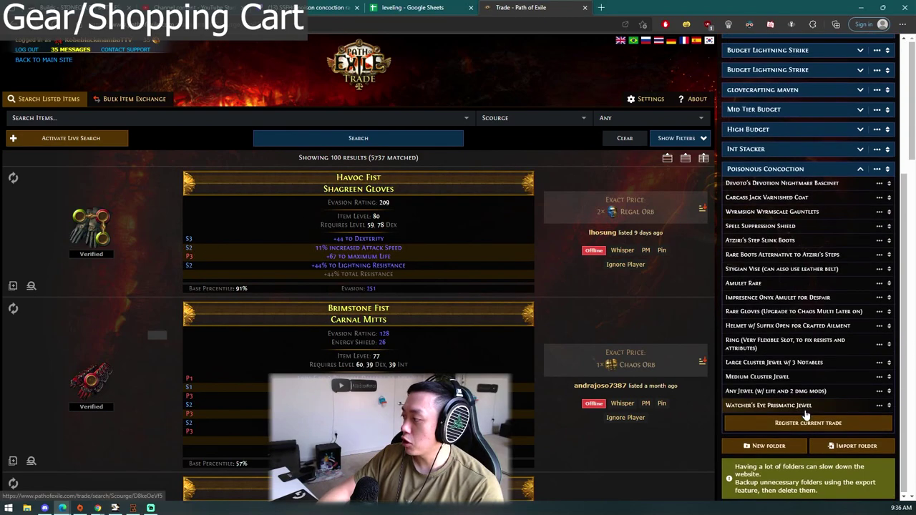
{"action": "left_click", "coordinate": [758, 325]}
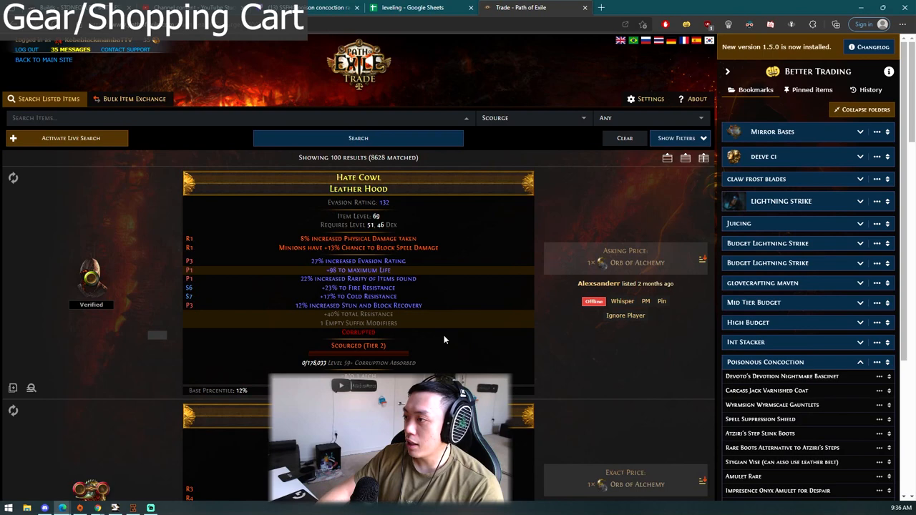
{"action": "scroll", "coordinate": [443, 335], "scroll_direction": "down", "scroll_amount": 2}
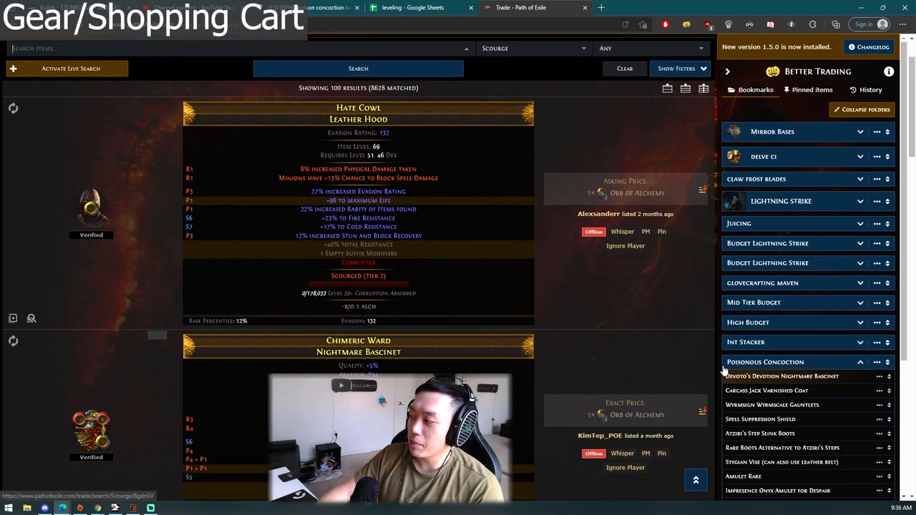
{"action": "scroll", "coordinate": [357, 334], "scroll_direction": "down", "scroll_amount": 2}
{"action": "scroll", "coordinate": [356, 333], "scroll_direction": "up", "scroll_amount": 1}
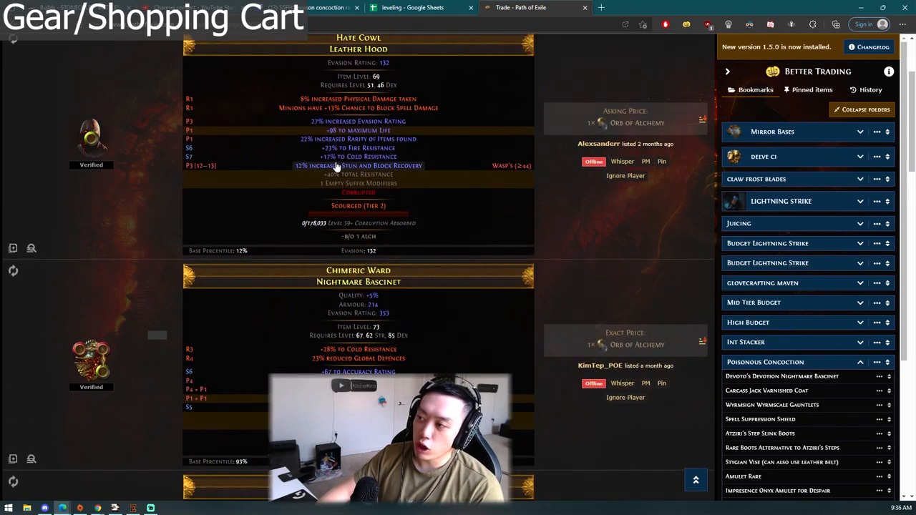
After a glance at the reference profile, inspect and rerun the helmet search, then load the ring search.
{"action": "key", "text": "ctrl+Tab"}
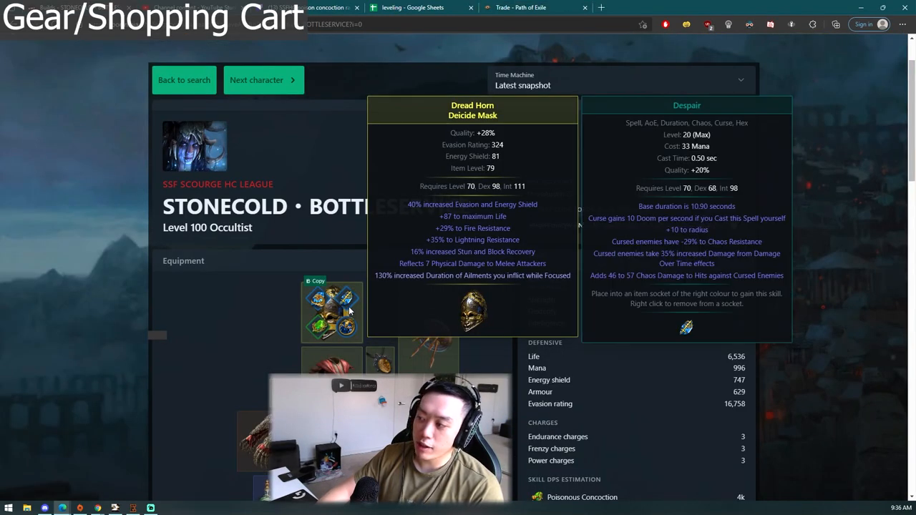
{"action": "left_click", "coordinate": [521, 7]}
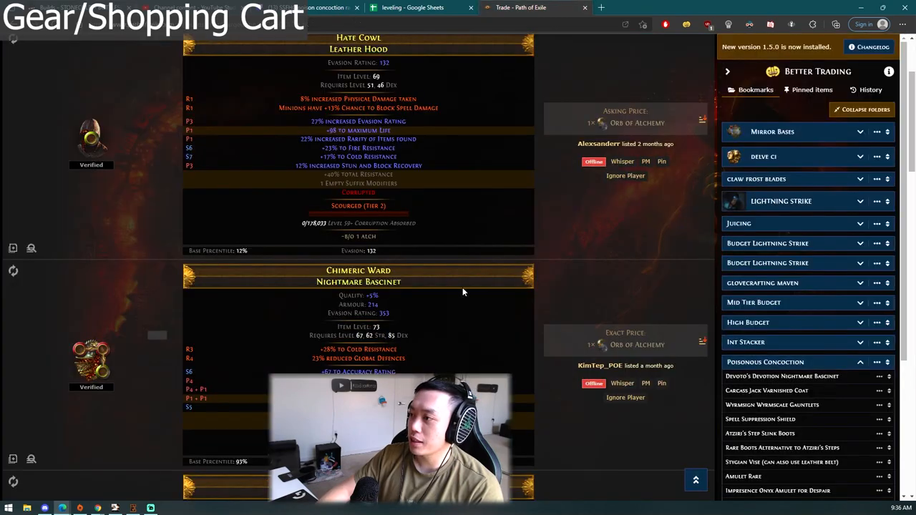
{"action": "scroll", "coordinate": [575, 296], "scroll_direction": "down", "scroll_amount": 1}
{"action": "scroll", "coordinate": [576, 297], "scroll_direction": "down", "scroll_amount": 3}
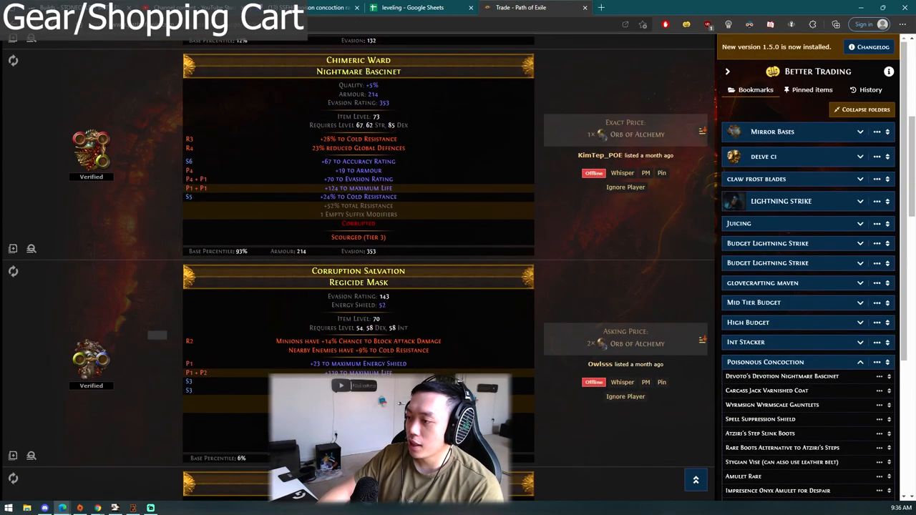
{"action": "scroll", "coordinate": [629, 246], "scroll_direction": "up", "scroll_amount": 3}
{"action": "scroll", "coordinate": [630, 242], "scroll_direction": "up", "scroll_amount": 5}
{"action": "left_click", "coordinate": [574, 203]}
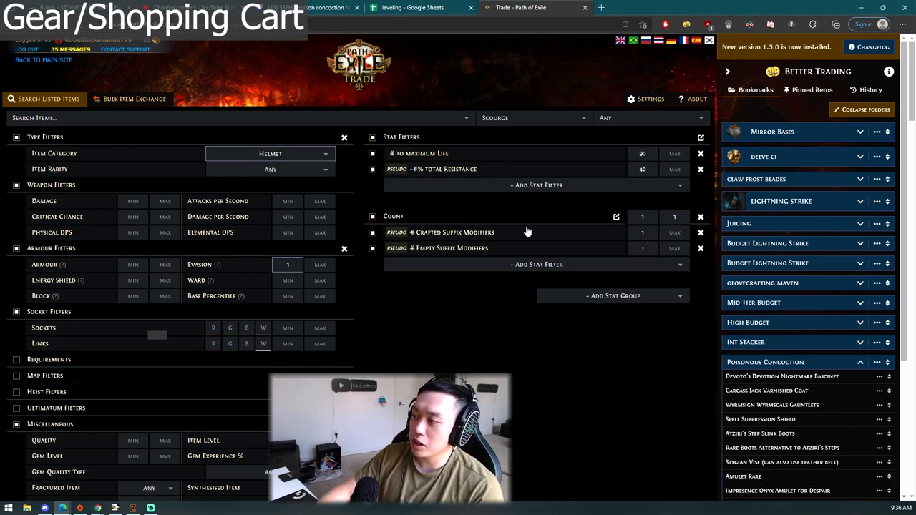
{"action": "scroll", "coordinate": [453, 340], "scroll_direction": "down", "scroll_amount": 5}
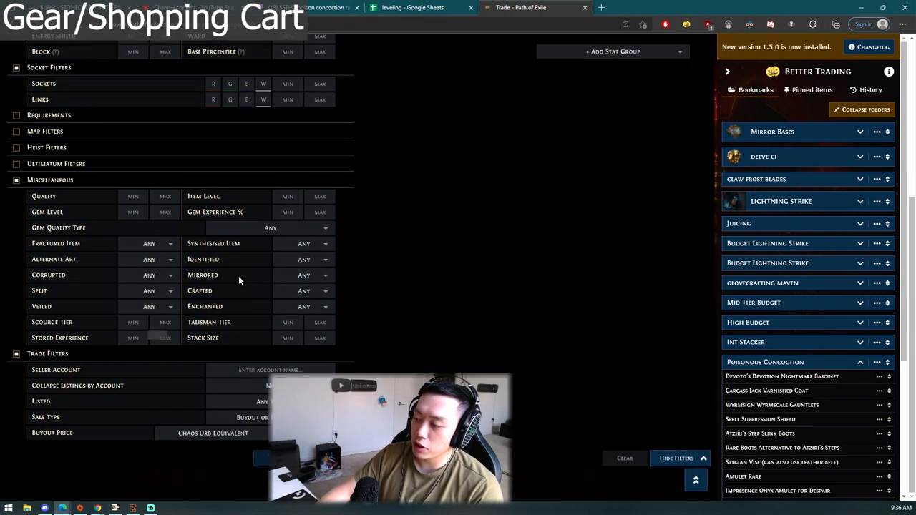
{"action": "left_click", "coordinate": [238, 275]}
{"action": "scroll", "coordinate": [783, 377], "scroll_direction": "down", "scroll_amount": 5}
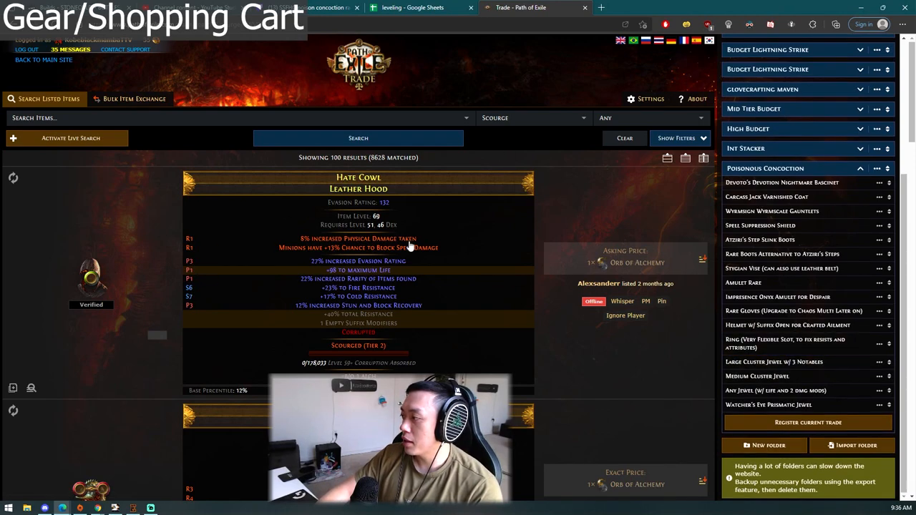
{"action": "left_click", "coordinate": [785, 344]}
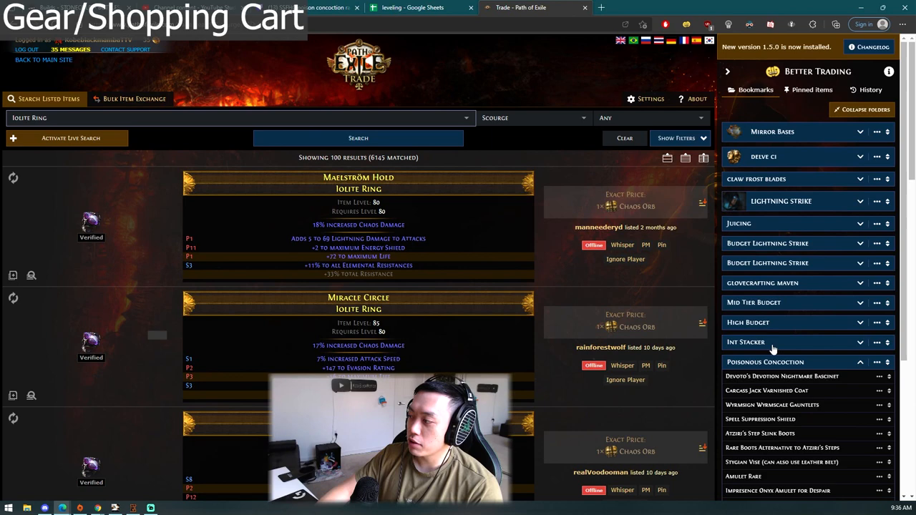
{"action": "scroll", "coordinate": [809, 322], "scroll_direction": "down", "scroll_amount": 5}
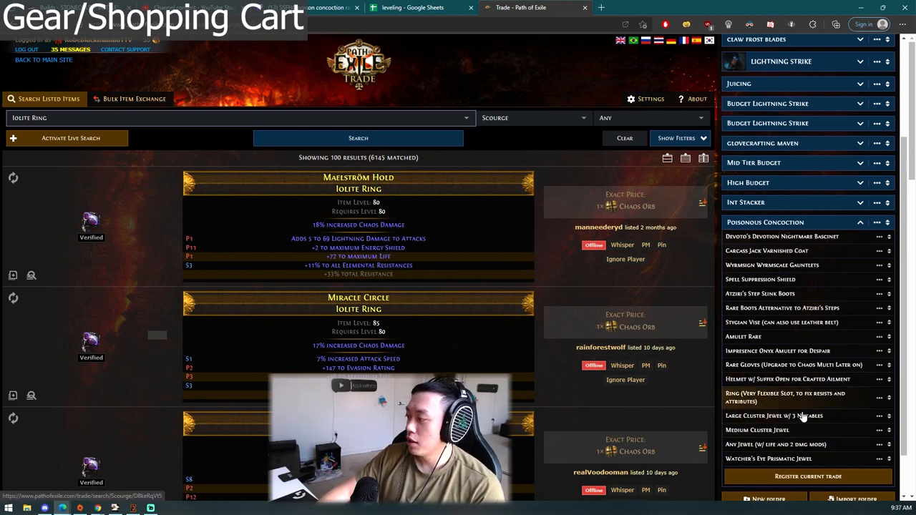
Rerun the saved large cluster jewel search and highlight the Unholy Grace notable's description.
{"action": "left_click", "coordinate": [774, 416]}
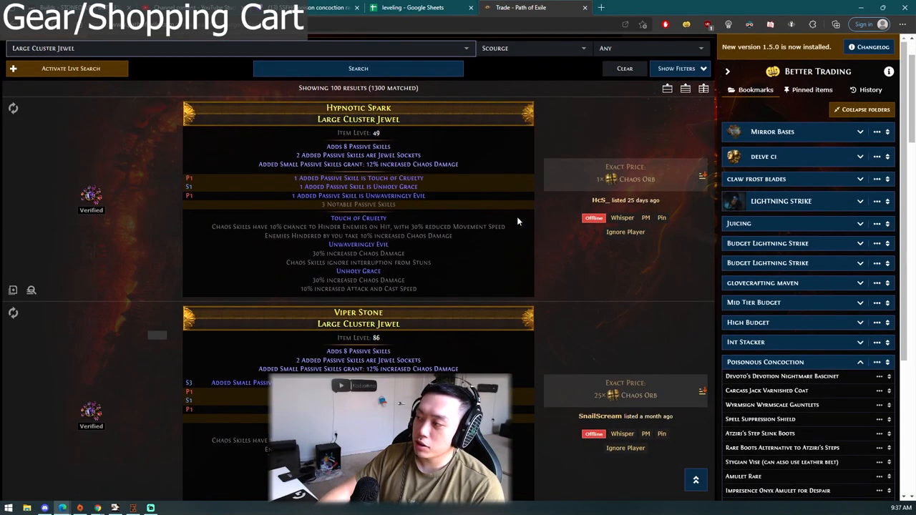
{"action": "left_click", "coordinate": [677, 75]}
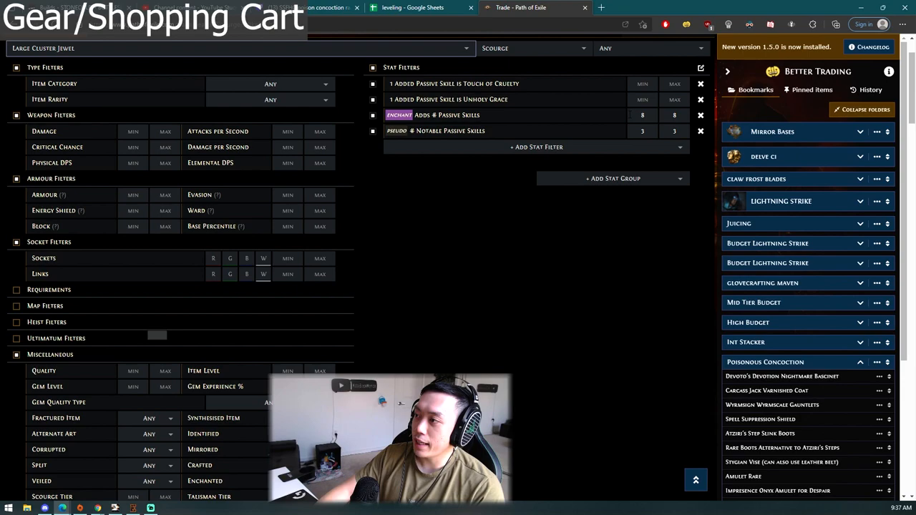
{"action": "scroll", "coordinate": [444, 358], "scroll_direction": "down", "scroll_amount": 5}
{"action": "scroll", "coordinate": [444, 358], "scroll_direction": "down", "scroll_amount": 5}
{"action": "left_click", "coordinate": [358, 286]}
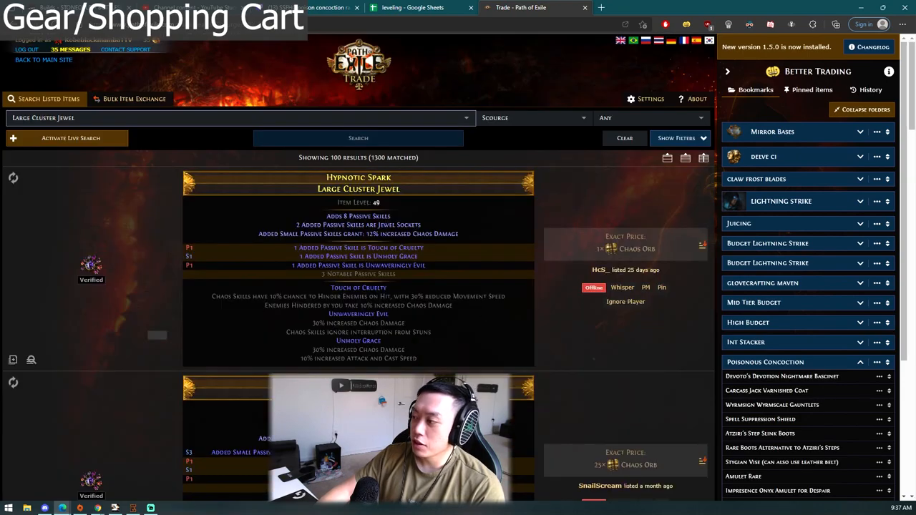
{"action": "scroll", "coordinate": [215, 258], "scroll_direction": "down", "scroll_amount": 3}
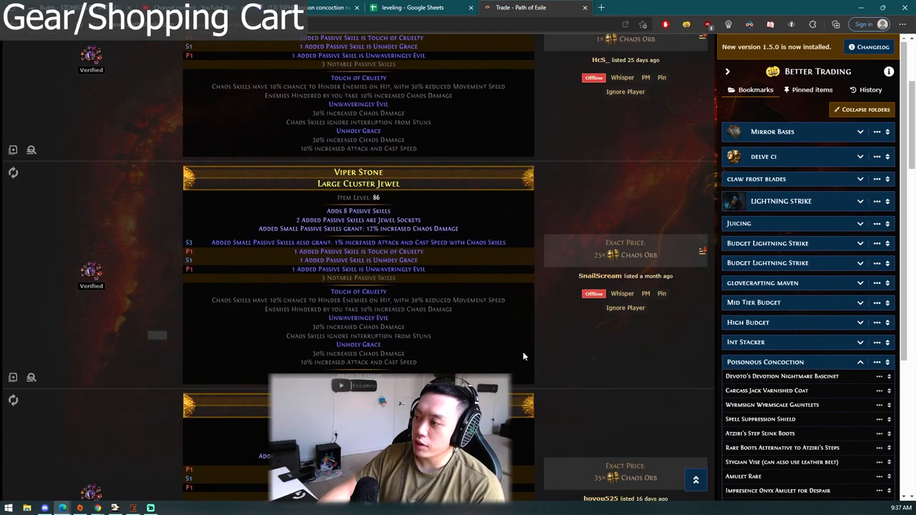
{"action": "scroll", "coordinate": [523, 354], "scroll_direction": "up", "scroll_amount": 3}
{"action": "left_click_drag", "start_coordinate": [329, 147], "coordinate": [408, 157]}
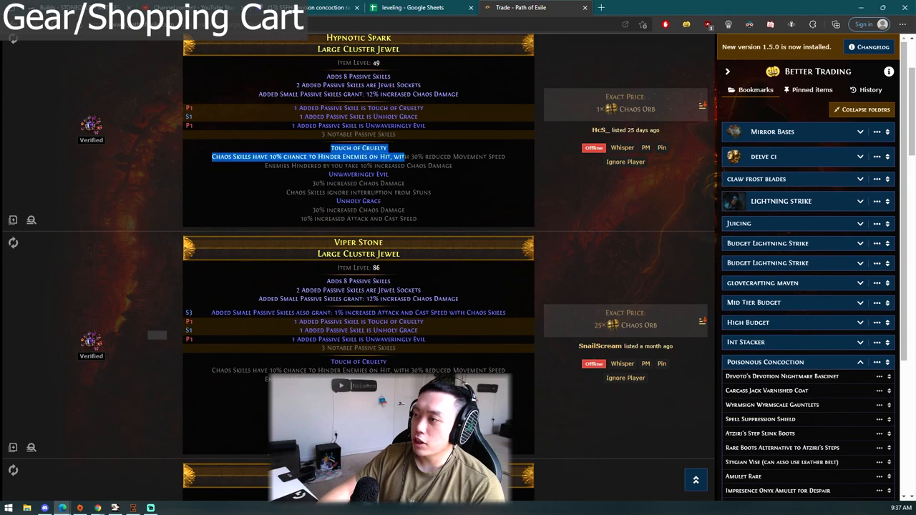
{"action": "left_click_drag", "start_coordinate": [295, 201], "coordinate": [501, 221]}
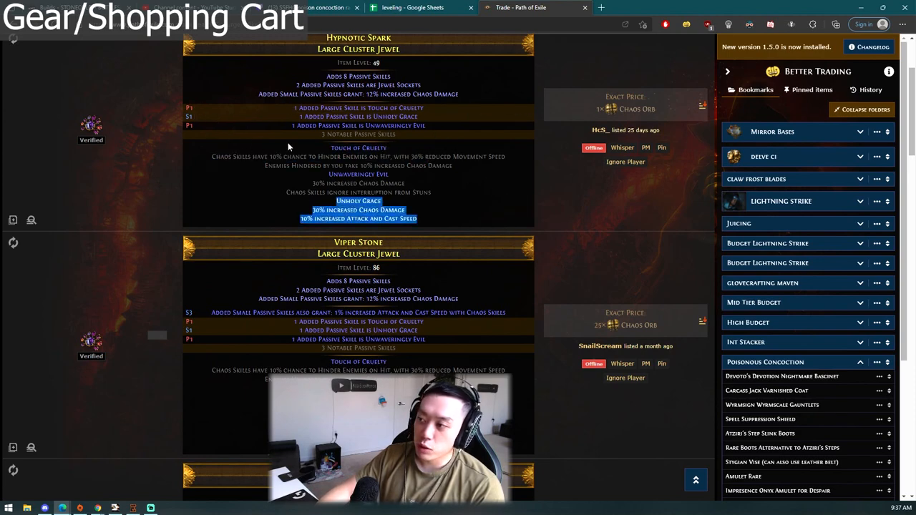
{"action": "left_click", "coordinate": [494, 222]}
{"action": "left_click_drag", "start_coordinate": [493, 222], "coordinate": [308, 204]}
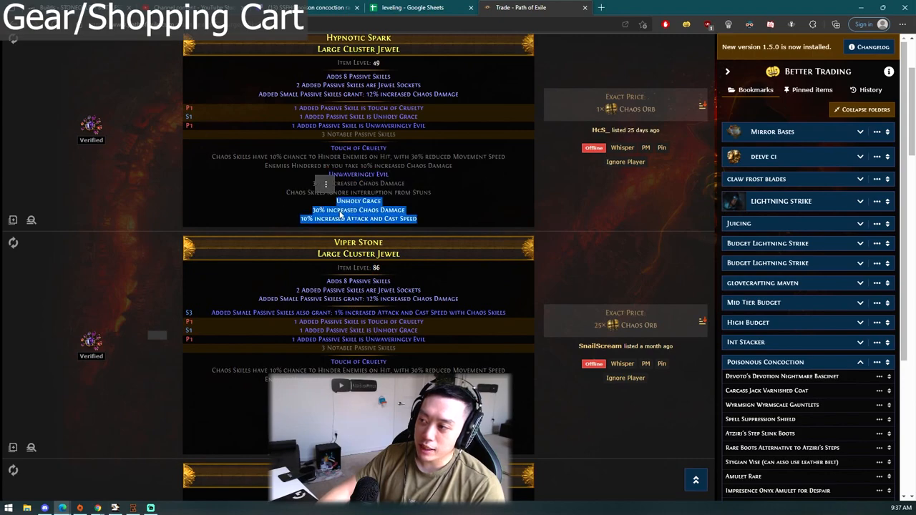
{"action": "scroll", "coordinate": [823, 430], "scroll_direction": "down", "scroll_amount": 5}
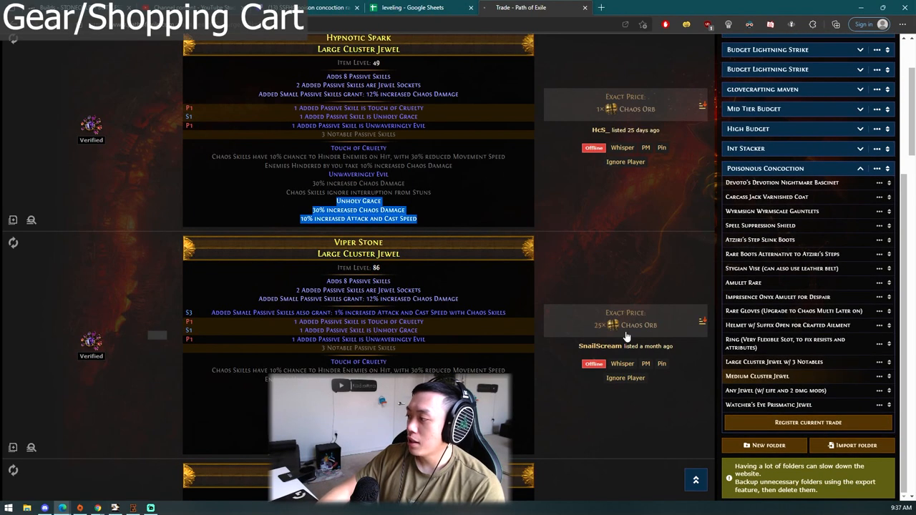
Show the medium cluster jewel search's Circling Oblivion notable, then load the Any Jewel life-and-damage search.
{"action": "left_click", "coordinate": [757, 376]}
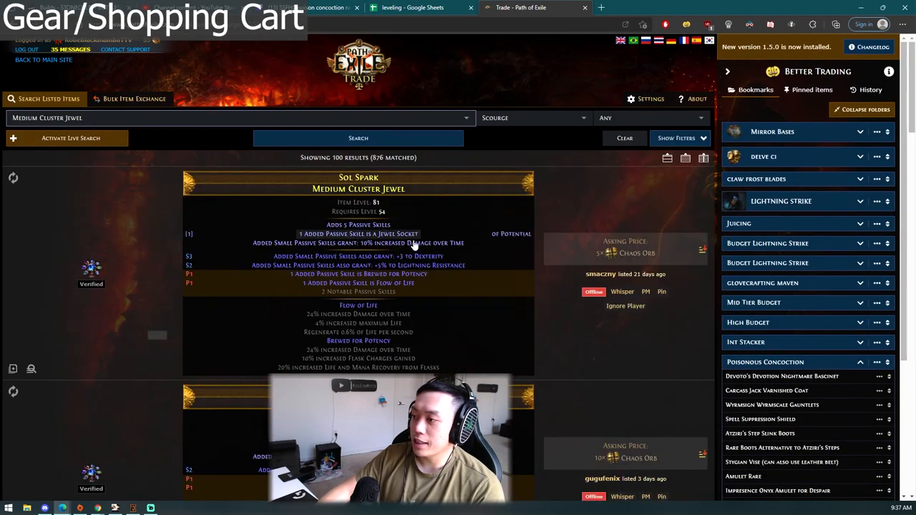
{"action": "scroll", "coordinate": [413, 244], "scroll_direction": "down", "scroll_amount": 1}
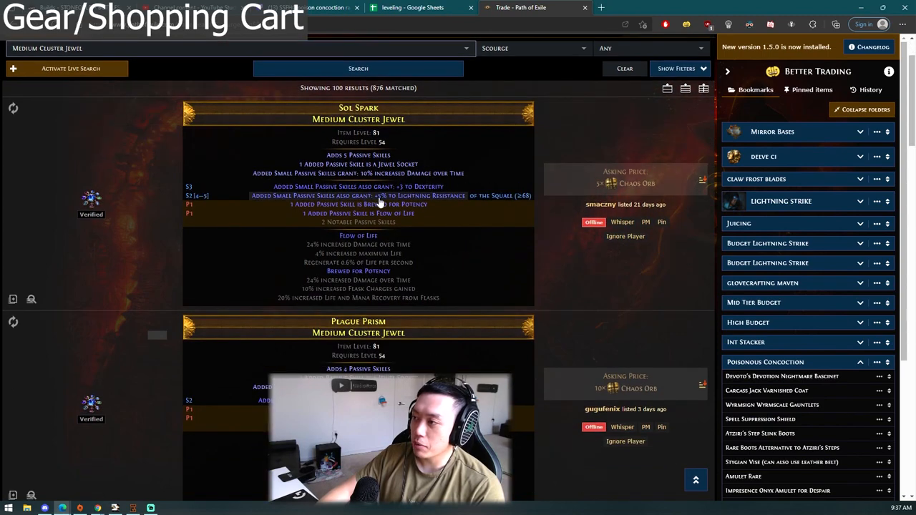
{"action": "scroll", "coordinate": [522, 262], "scroll_direction": "down", "scroll_amount": 2}
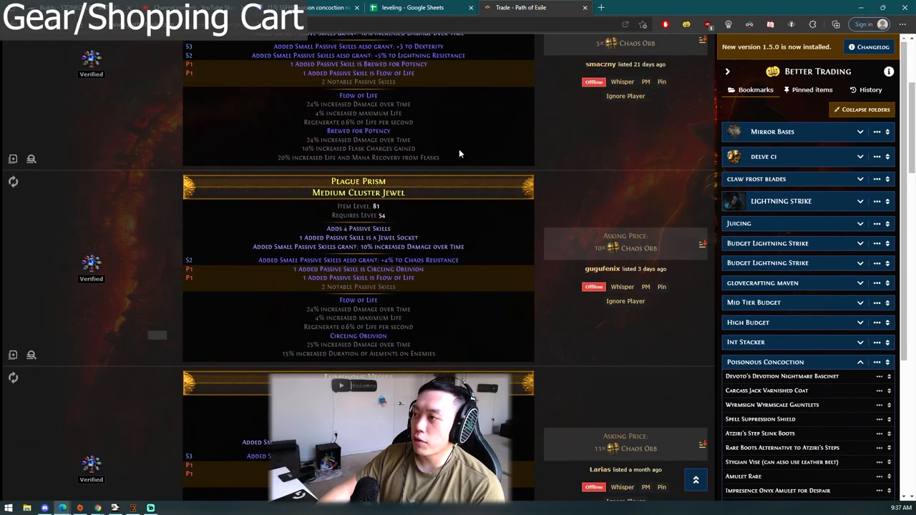
{"action": "scroll", "coordinate": [459, 148], "scroll_direction": "up", "scroll_amount": 1}
{"action": "left_click_drag", "start_coordinate": [315, 164], "coordinate": [412, 184]}
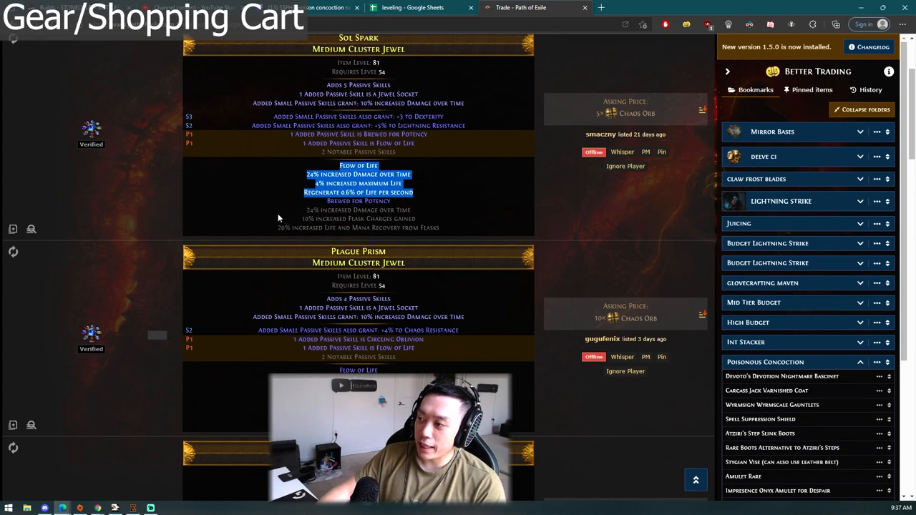
{"action": "scroll", "coordinate": [358, 215], "scroll_direction": "down", "scroll_amount": 3}
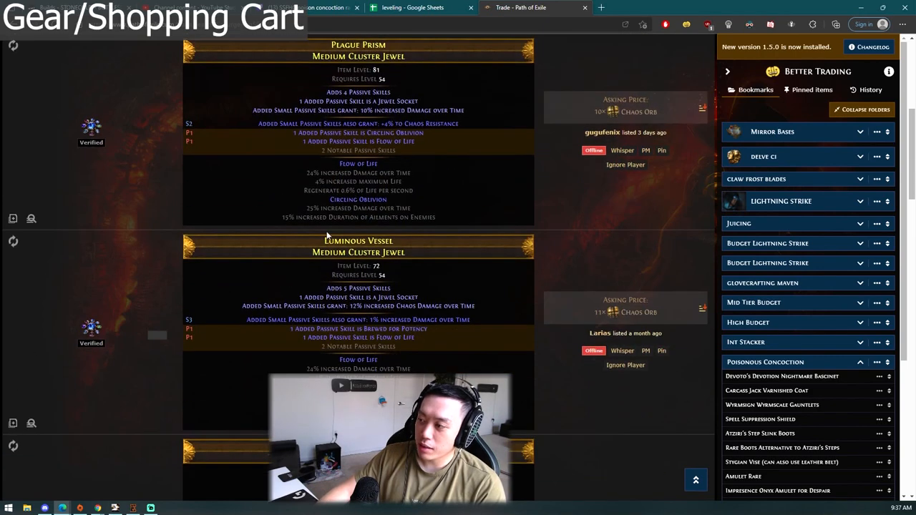
{"action": "left_click_drag", "start_coordinate": [260, 191], "coordinate": [460, 210]}
{"action": "left_click", "coordinate": [461, 210]}
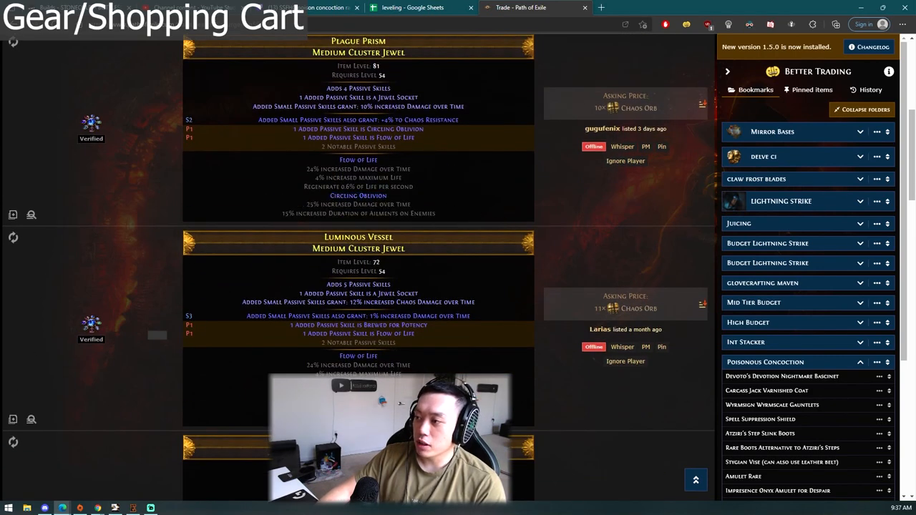
{"action": "left_click_drag", "start_coordinate": [258, 195], "coordinate": [449, 226]}
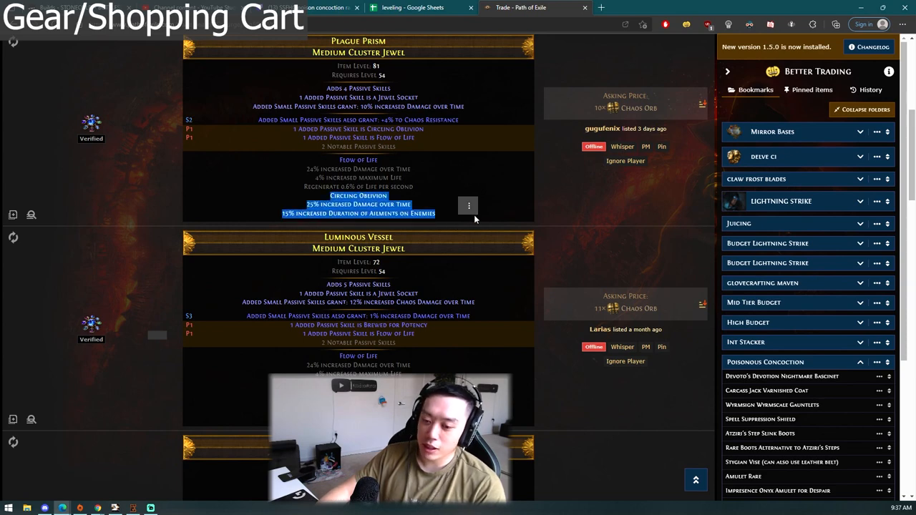
{"action": "scroll", "coordinate": [809, 287], "scroll_direction": "down", "scroll_amount": 5}
{"action": "left_click", "coordinate": [785, 392]}
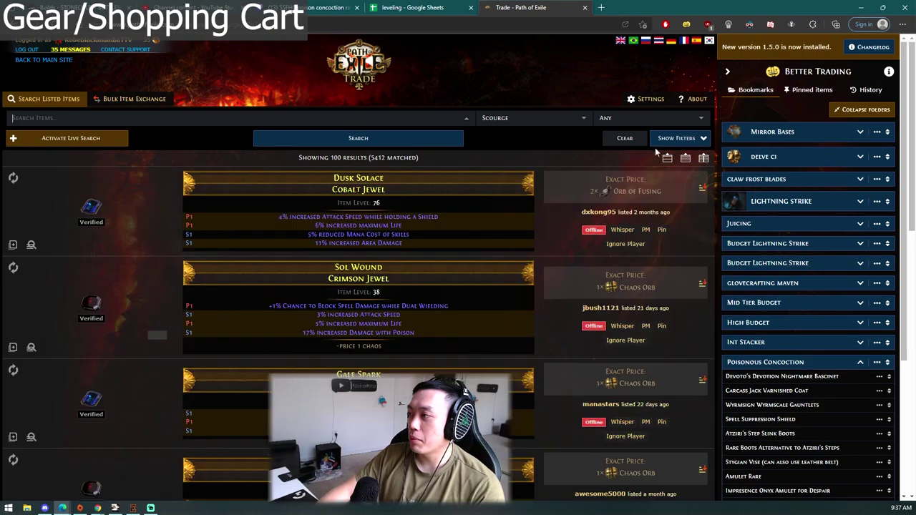
Review the jewel search's stat filters, rerun it, then load the Watcher's Eye Prismatic Jewel search.
{"action": "left_click", "coordinate": [680, 138]}
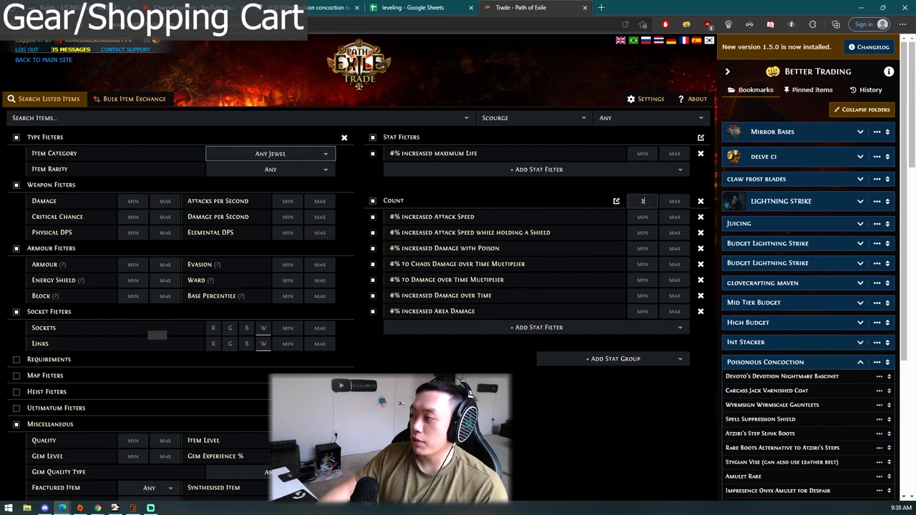
{"action": "scroll", "coordinate": [509, 392], "scroll_direction": "down", "scroll_amount": 5}
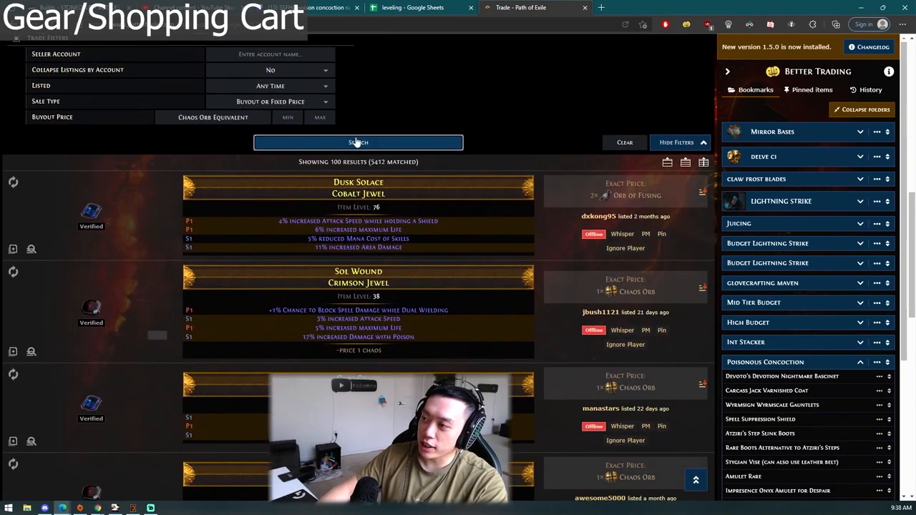
{"action": "left_click", "coordinate": [308, 145]}
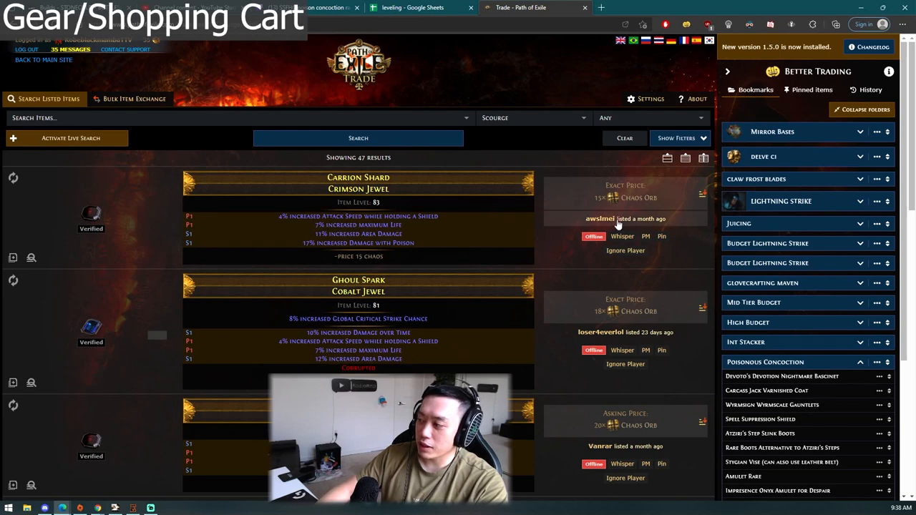
{"action": "scroll", "coordinate": [808, 322], "scroll_direction": "down", "scroll_amount": 5}
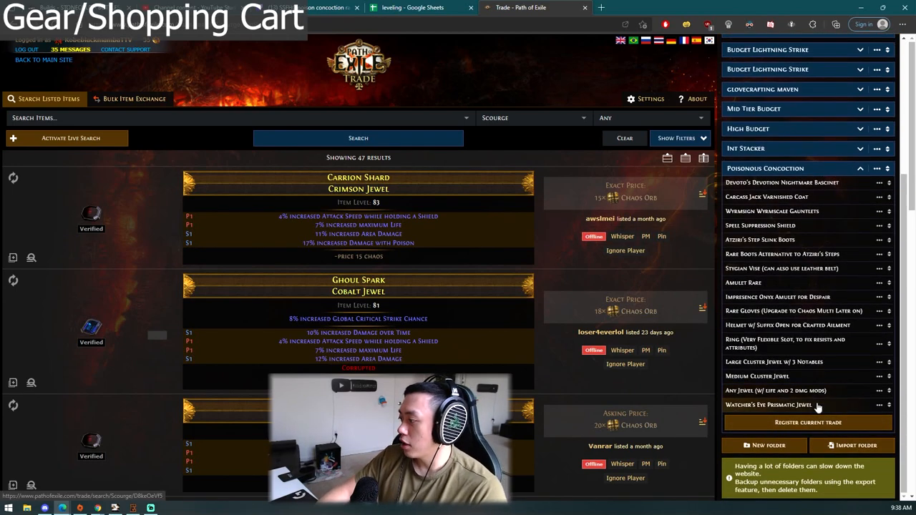
{"action": "left_click", "coordinate": [769, 405]}
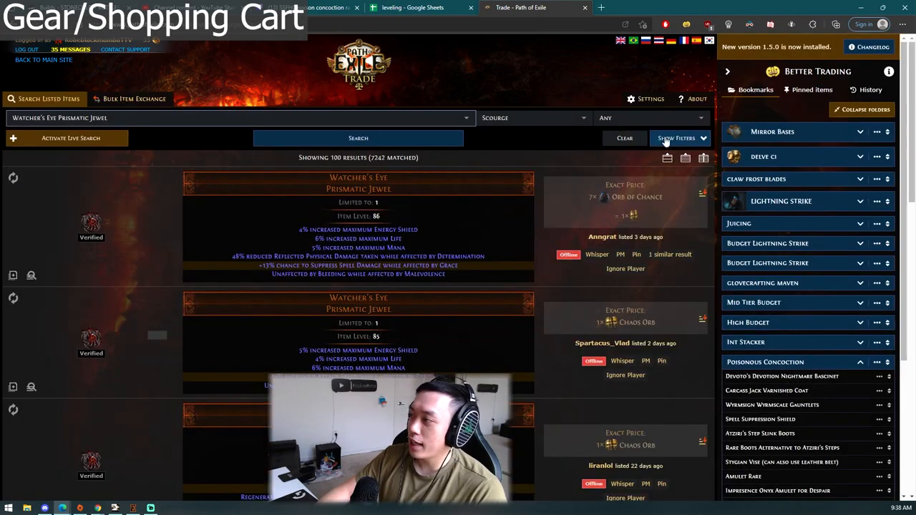
Reveal the Watcher's Eye search filters with its Precision and Grace mods.
{"action": "left_click", "coordinate": [676, 137]}
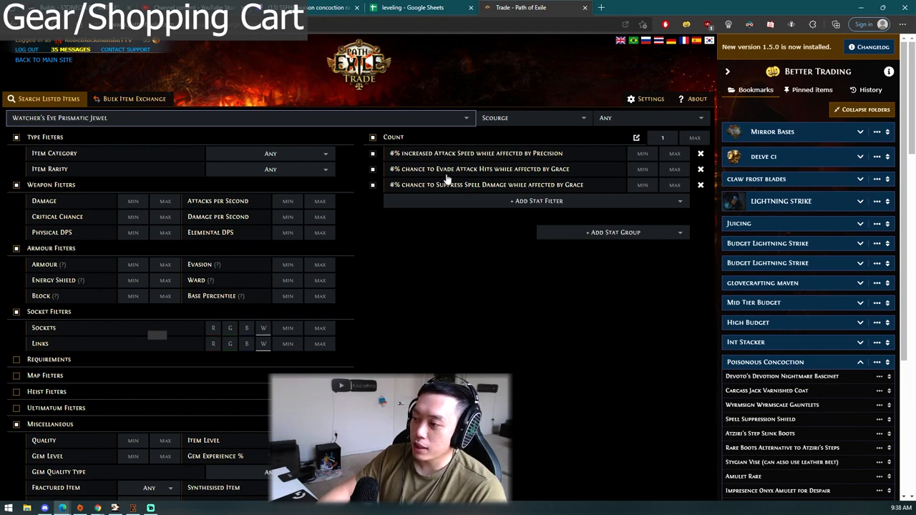
{"action": "scroll", "coordinate": [567, 286], "scroll_direction": "down", "scroll_amount": 8}
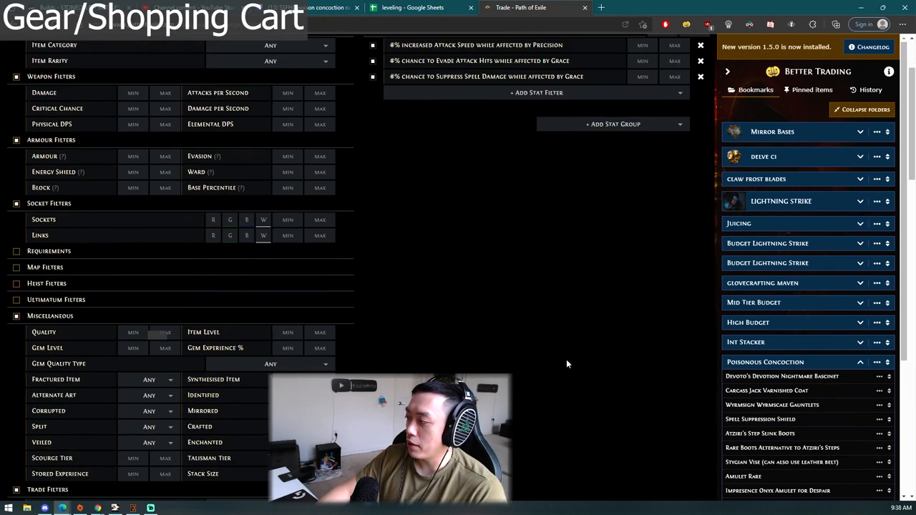
{"action": "scroll", "coordinate": [823, 358], "scroll_direction": "down", "scroll_amount": 5}
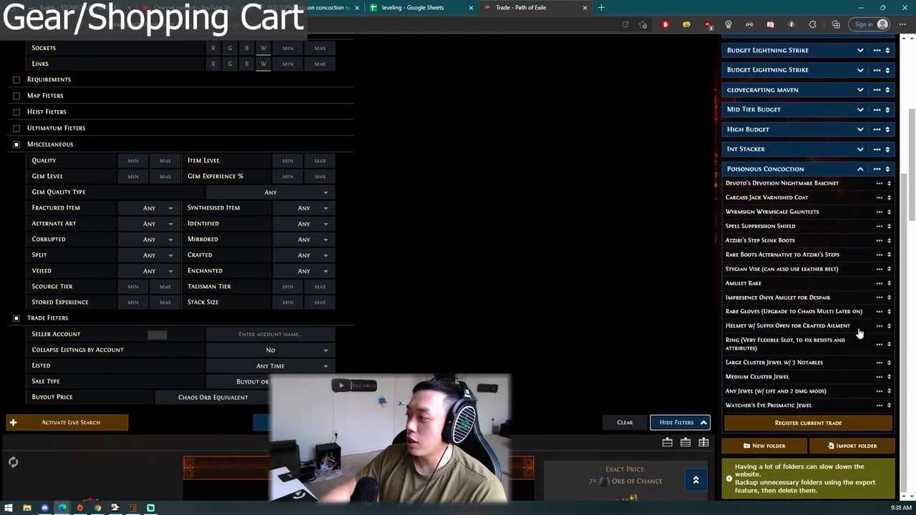
Review the level 100 Occultist's gear, jewels and tree on poe.ninja, then switch to the game.
{"action": "left_click", "coordinate": [71, 8]}
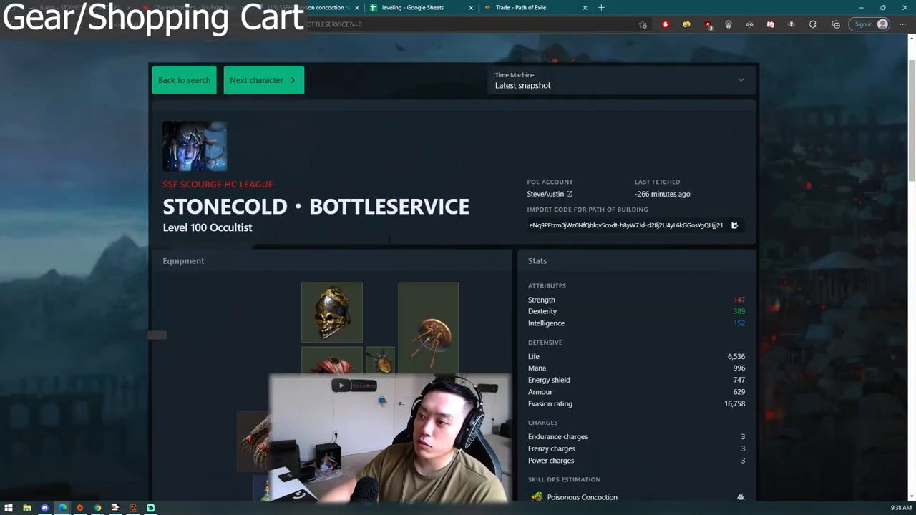
{"action": "scroll", "coordinate": [315, 250], "scroll_direction": "down", "scroll_amount": 2}
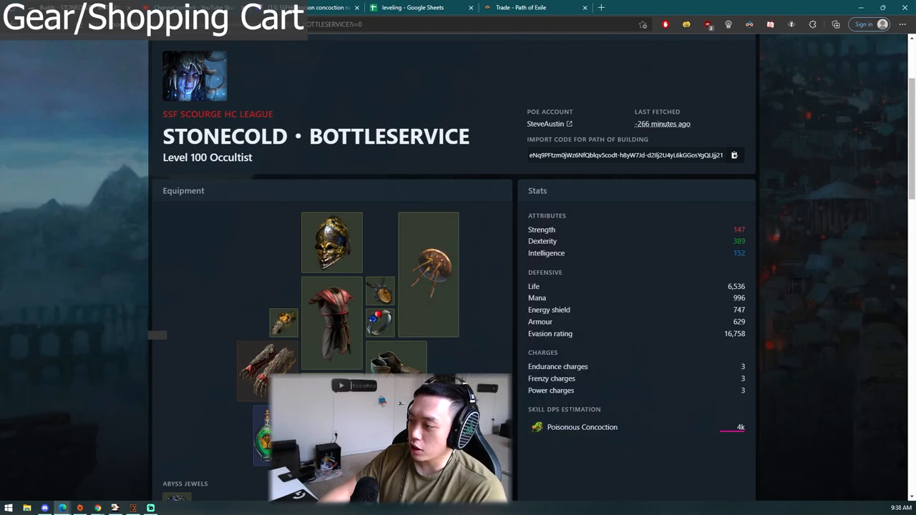
{"action": "scroll", "coordinate": [501, 251], "scroll_direction": "down", "scroll_amount": 4}
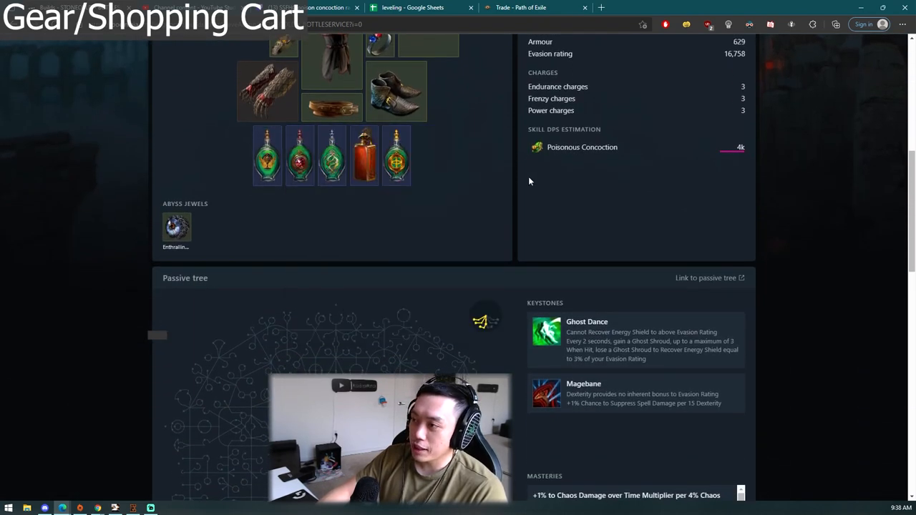
{"action": "mouse_move", "coordinate": [176, 227]}
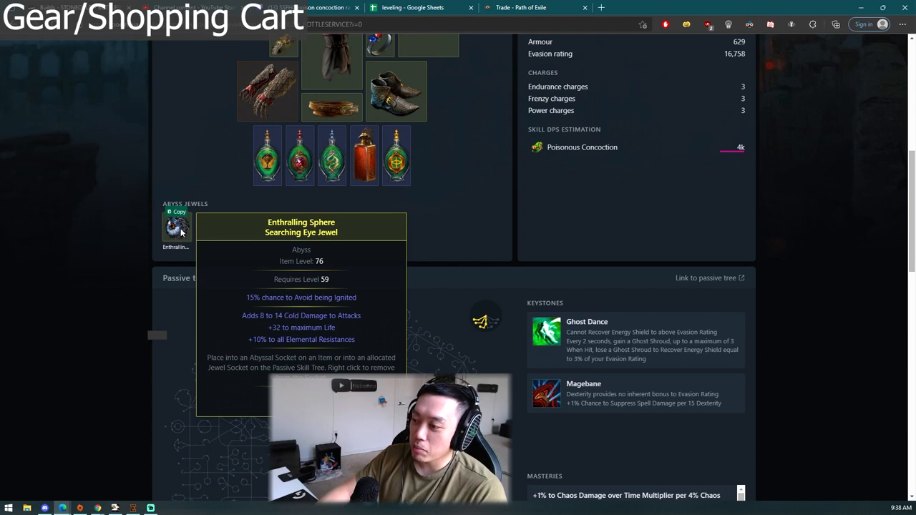
{"action": "scroll", "coordinate": [458, 251], "scroll_direction": "down", "scroll_amount": 4}
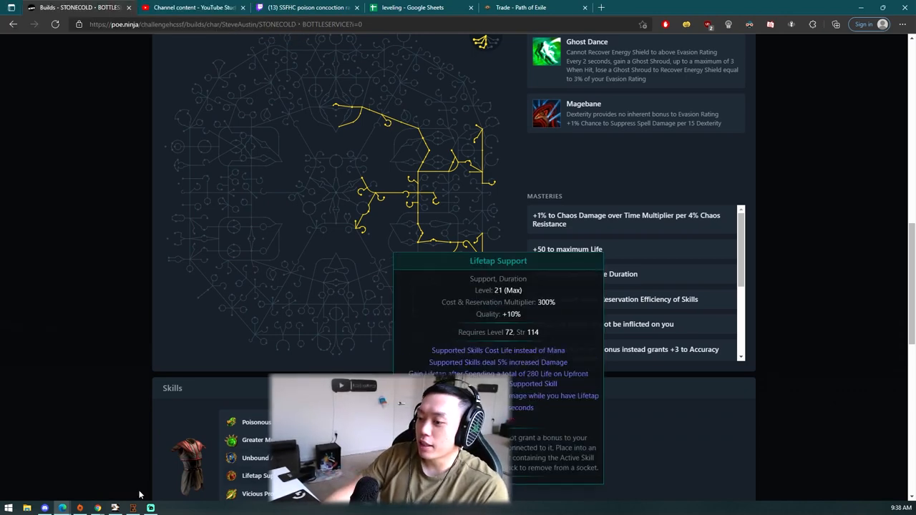
{"action": "key", "text": "alt+Tab"}
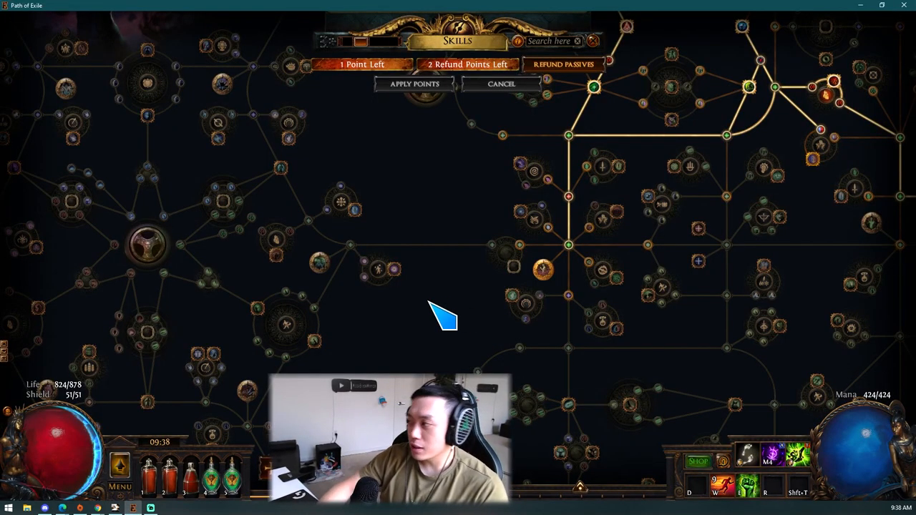
Toggle the in-game passive tree and compare it against the Path of Building plan.
{"action": "key", "text": "Escape"}
{"action": "left_click", "coordinate": [458, 287]}
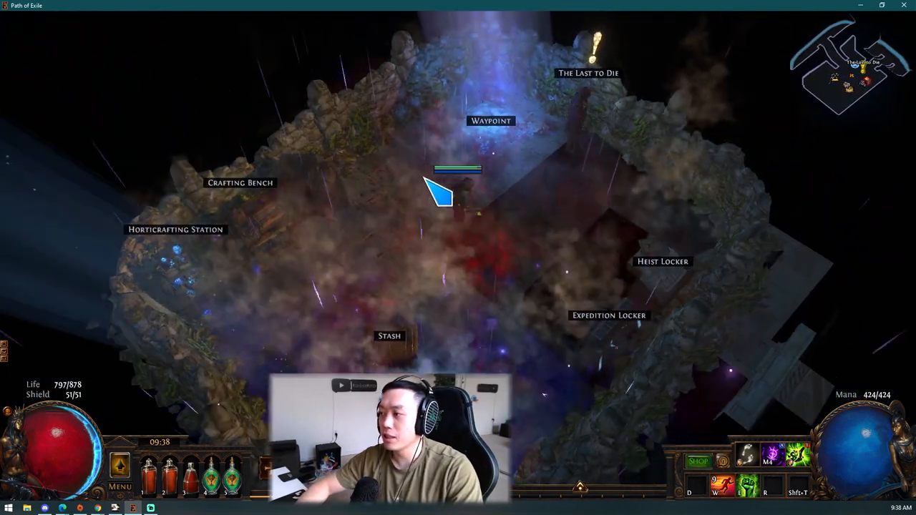
{"action": "key", "text": "p"}
{"action": "scroll", "coordinate": [401, 247], "scroll_direction": "down", "scroll_amount": 3}
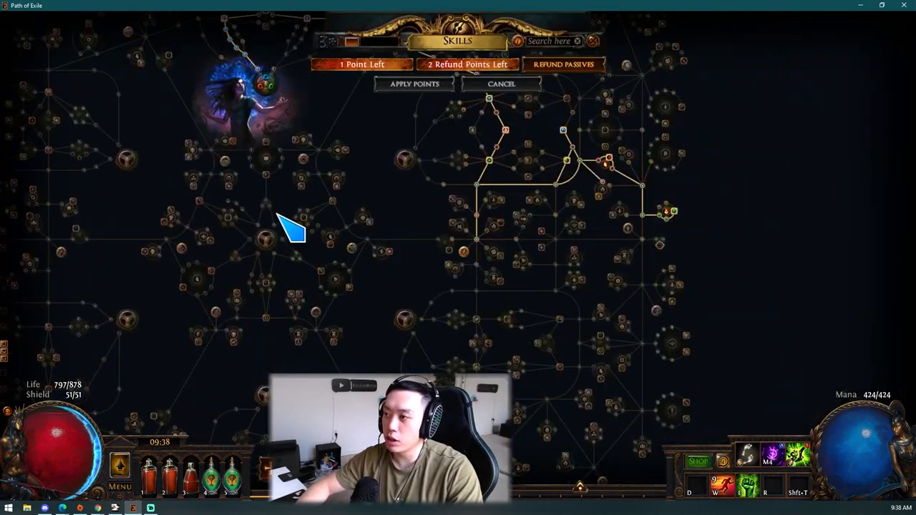
{"action": "key", "text": "Escape"}
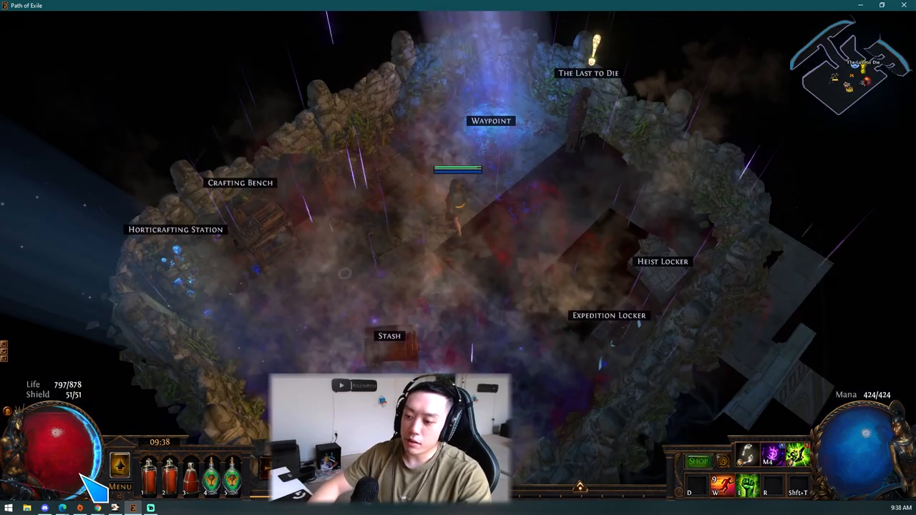
{"action": "left_click", "coordinate": [114, 508]}
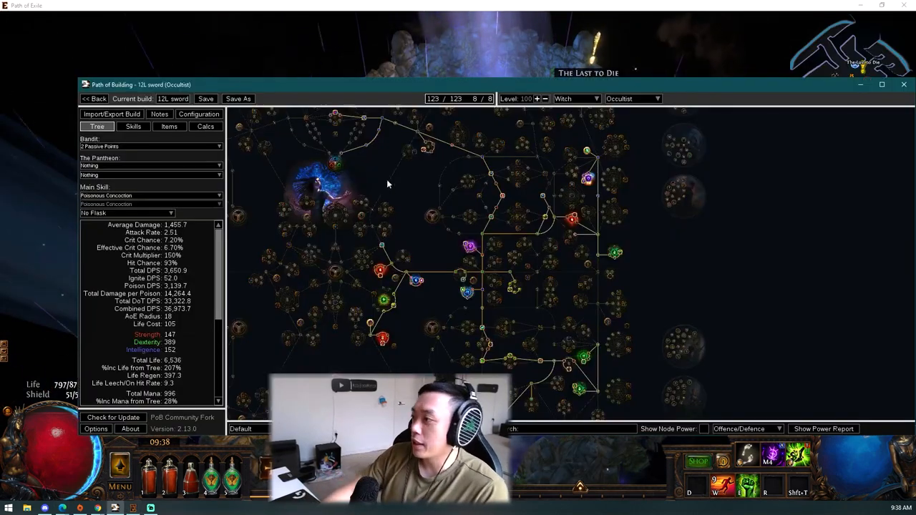
{"action": "scroll", "coordinate": [459, 254], "scroll_direction": "down", "scroll_amount": 1}
{"action": "scroll", "coordinate": [459, 254], "scroll_direction": "down", "scroll_amount": 1}
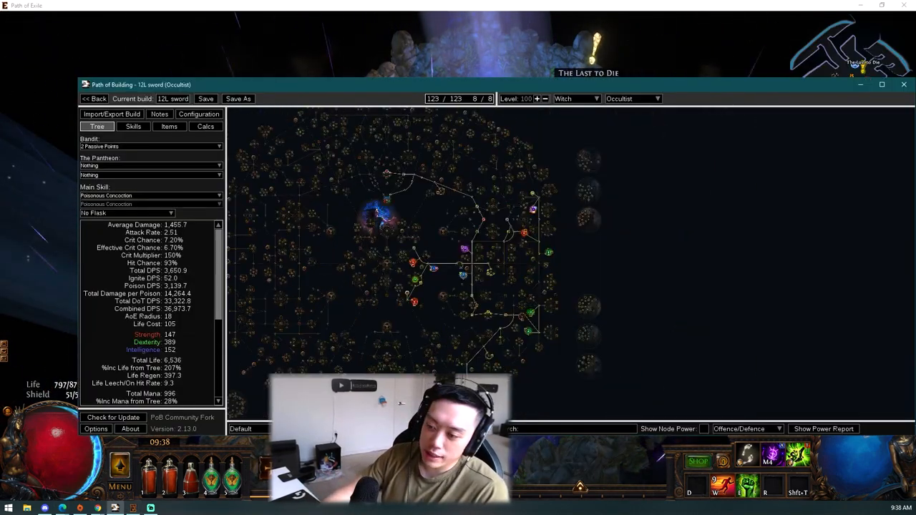
{"action": "key", "text": "alt+Tab"}
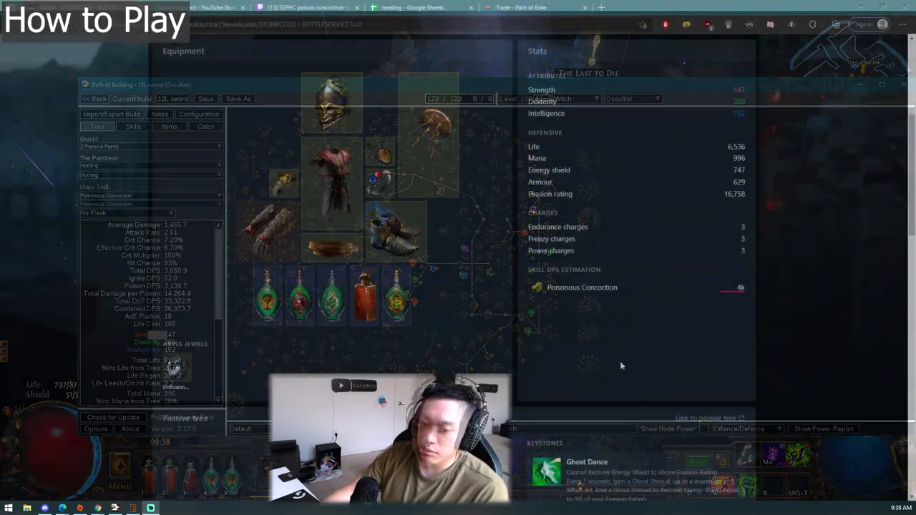
Check the bindable skills in the hideout, then return to the character's build page.
{"action": "left_click", "coordinate": [133, 508]}
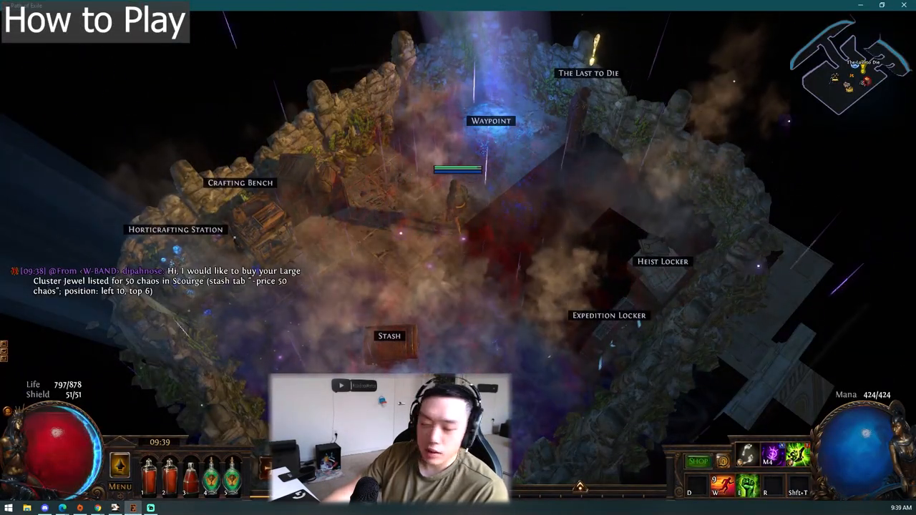
{"action": "left_click", "coordinate": [787, 455]}
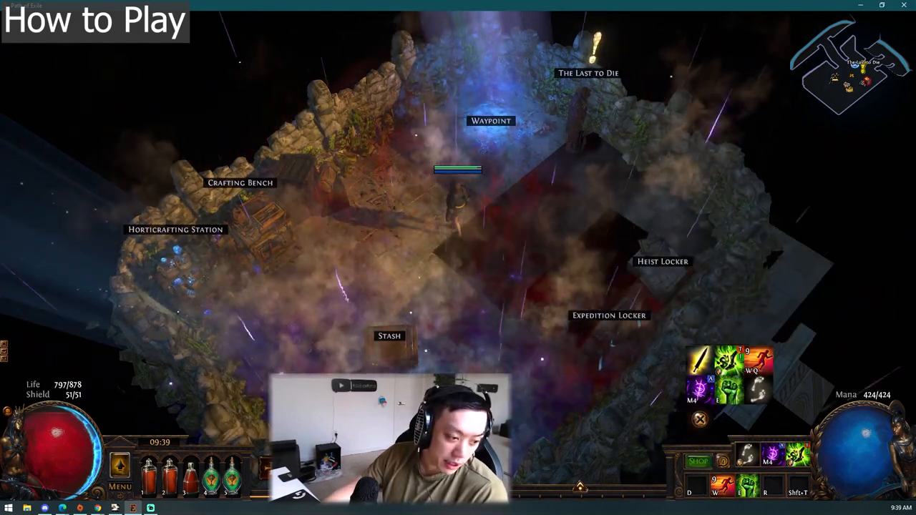
{"action": "key", "text": "Escape"}
{"action": "key", "text": "alt+Tab"}
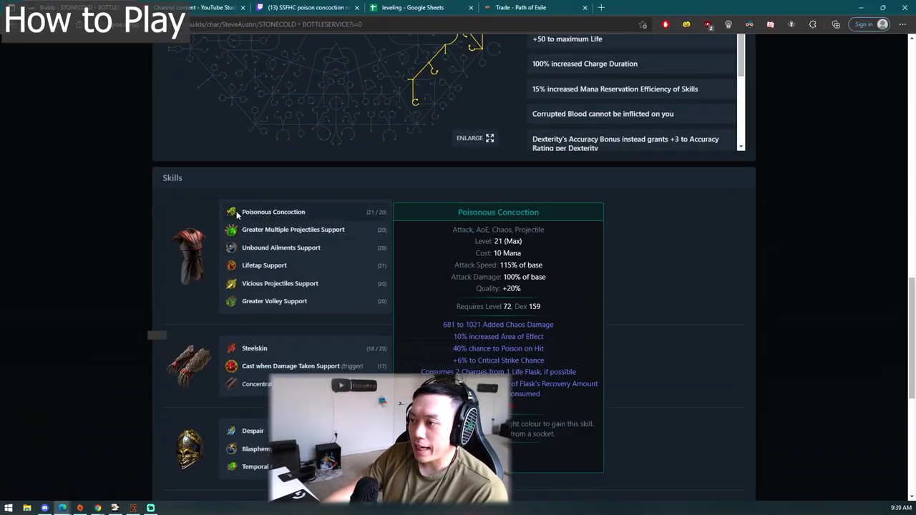
{"action": "scroll", "coordinate": [612, 303], "scroll_direction": "down", "scroll_amount": 3}
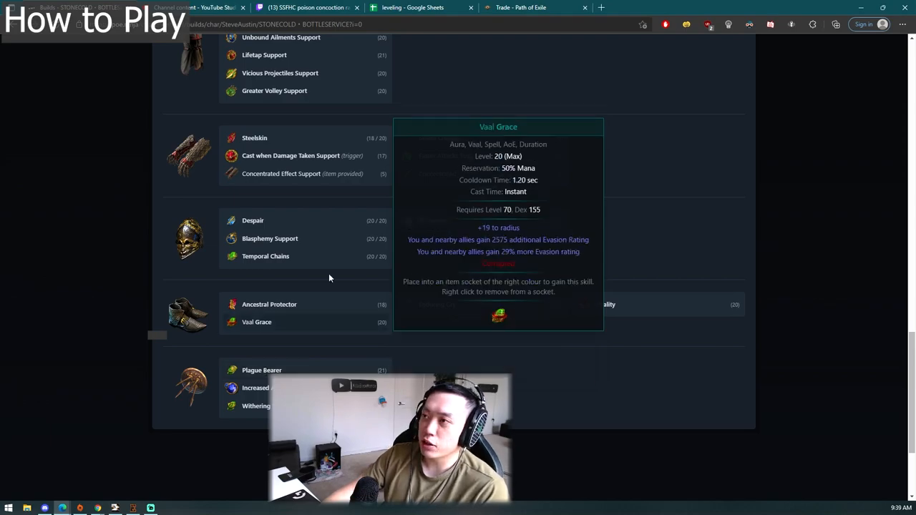
Go through the gem setups per item, then switch to the poison concoction race video.
{"action": "left_click", "coordinate": [286, 7]}
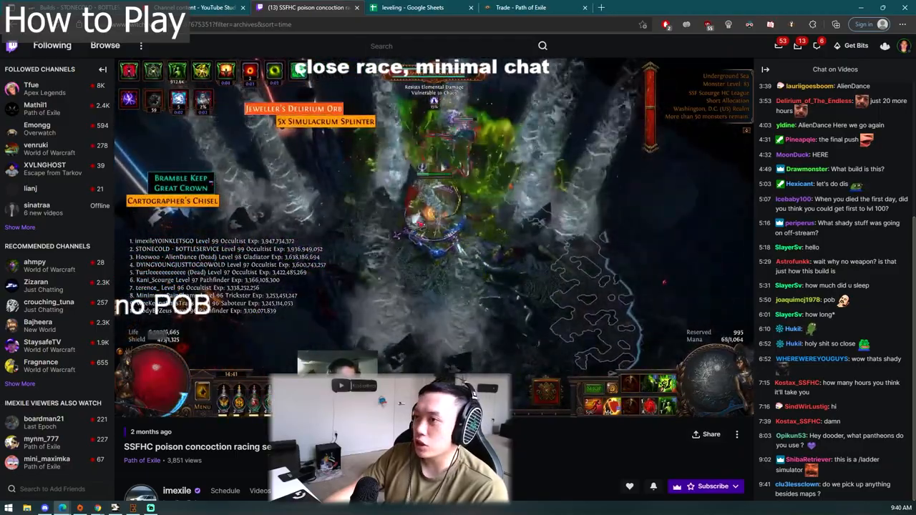
Pause the race replay mid-map and bring up the Path of Exile hideout.
{"action": "mouse_move", "coordinate": [141, 405]}
{"action": "left_click", "coordinate": [128, 406]}
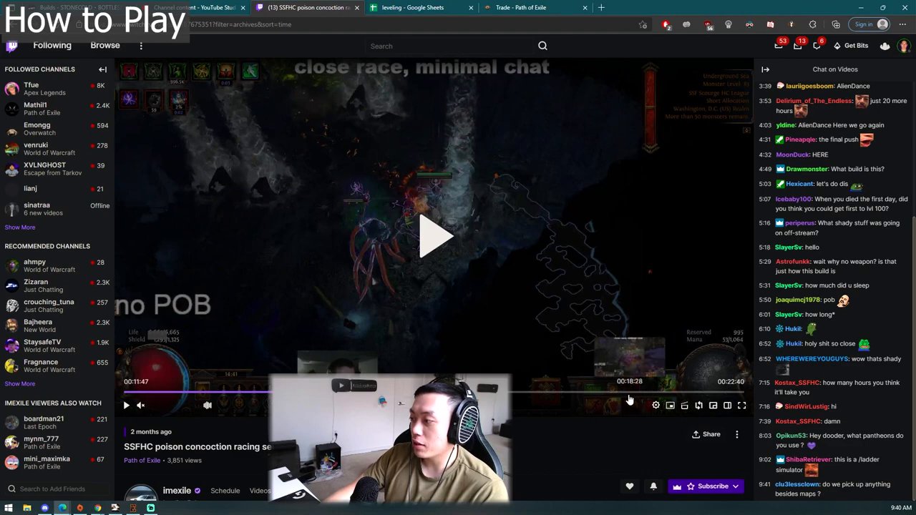
{"action": "left_click", "coordinate": [135, 508]}
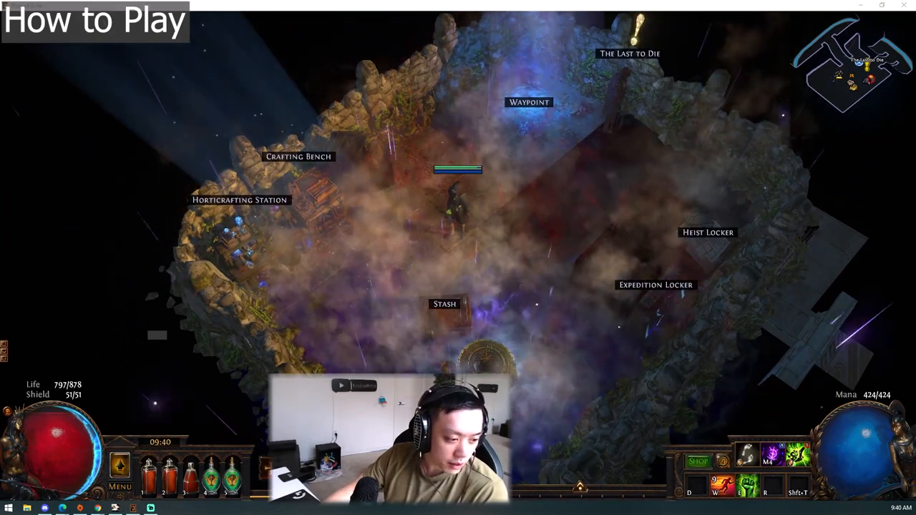
Review the Occultist's gem links and tree, briefly open the in-game stash, then return to the profile.
{"action": "key", "text": "alt+Tab"}
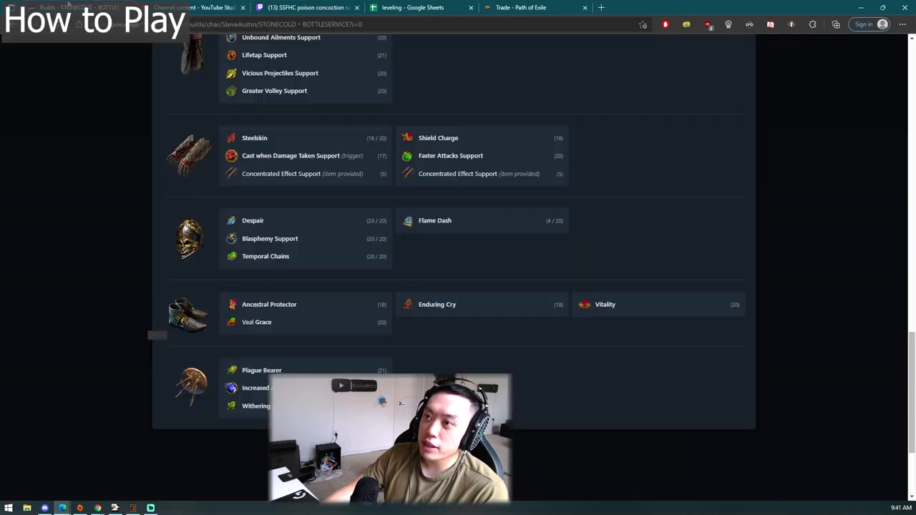
{"action": "scroll", "coordinate": [228, 281], "scroll_direction": "down", "scroll_amount": 1}
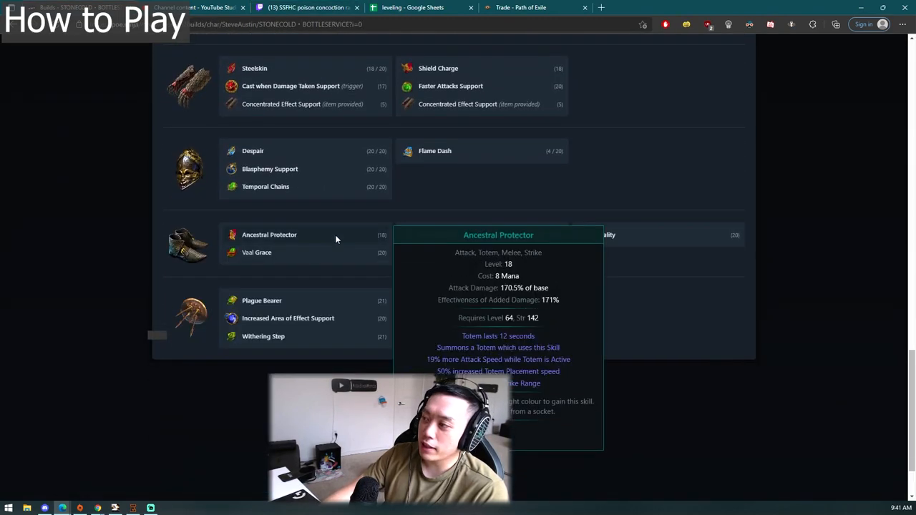
{"action": "scroll", "coordinate": [336, 235], "scroll_direction": "up", "scroll_amount": 1}
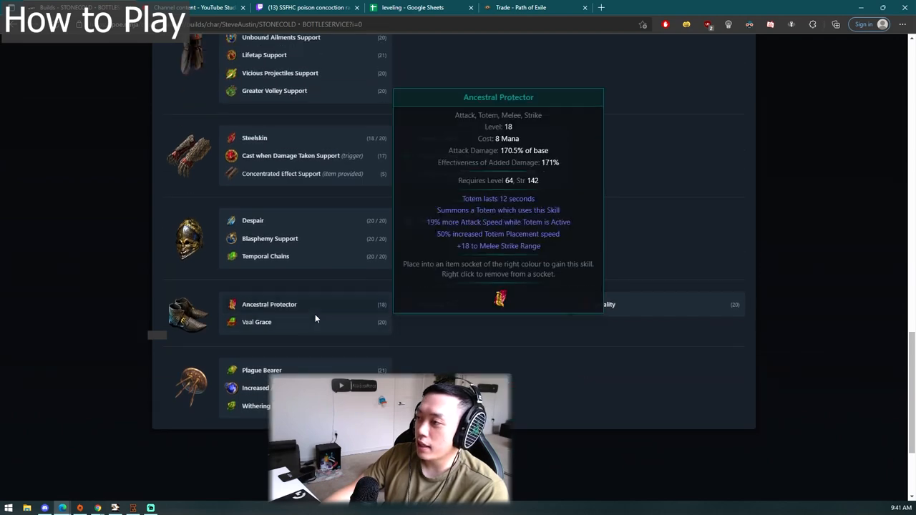
{"action": "scroll", "coordinate": [462, 322], "scroll_direction": "up", "scroll_amount": 2}
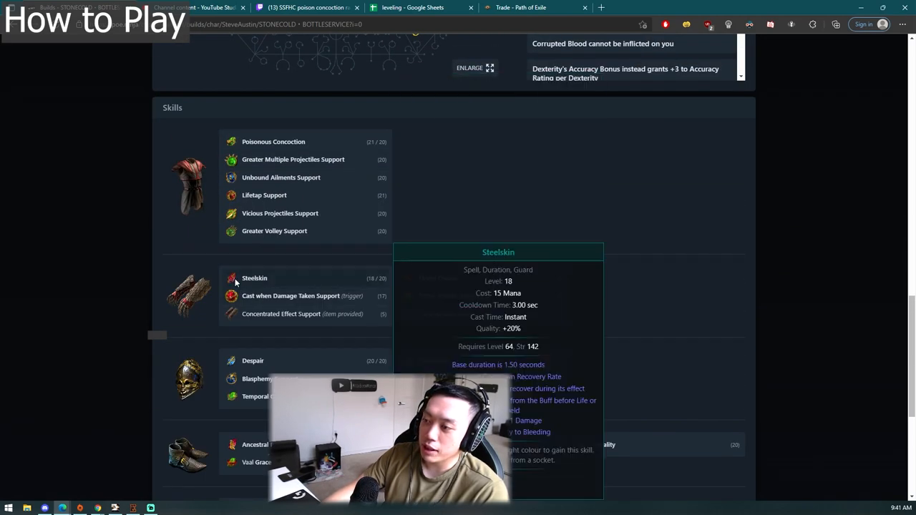
{"action": "scroll", "coordinate": [586, 299], "scroll_direction": "down", "scroll_amount": 2}
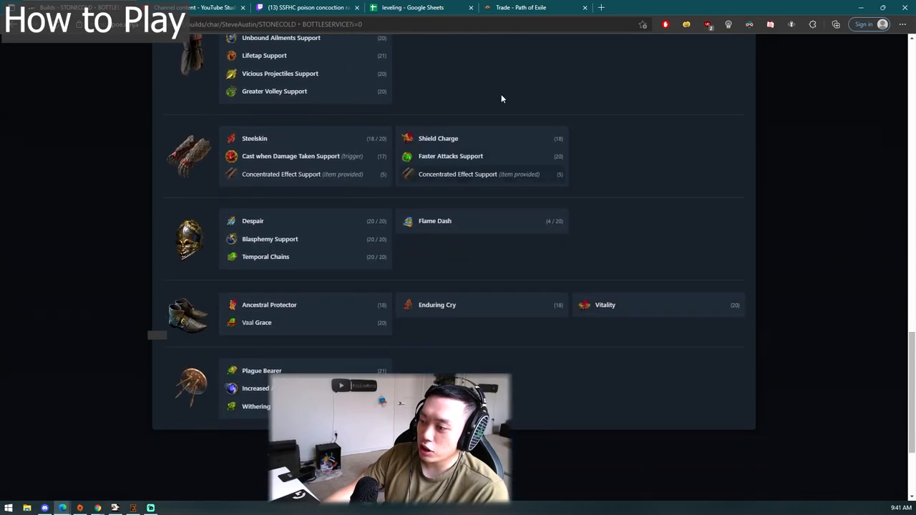
{"action": "scroll", "coordinate": [618, 439], "scroll_direction": "up", "scroll_amount": 8}
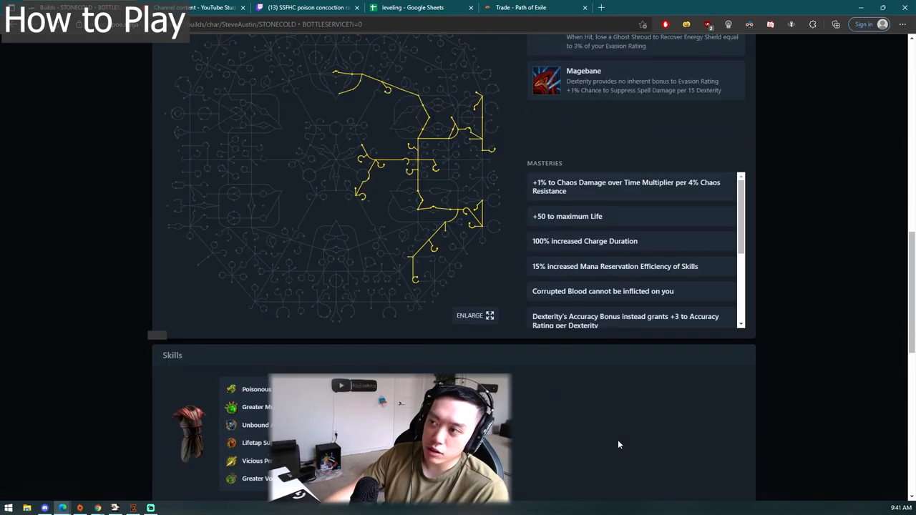
{"action": "scroll", "coordinate": [620, 429], "scroll_direction": "up", "scroll_amount": 8}
{"action": "scroll", "coordinate": [619, 429], "scroll_direction": "up", "scroll_amount": 6}
{"action": "scroll", "coordinate": [211, 85], "scroll_direction": "down", "scroll_amount": 5}
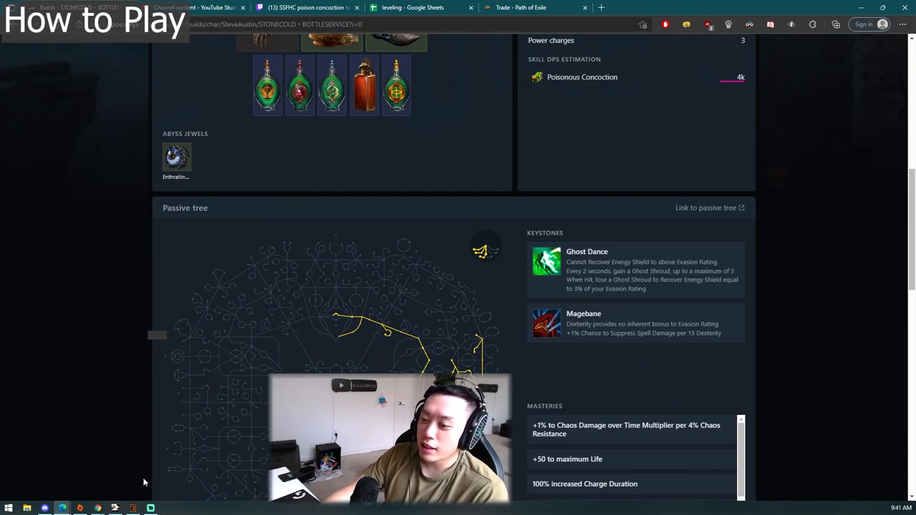
{"action": "left_click", "coordinate": [133, 508]}
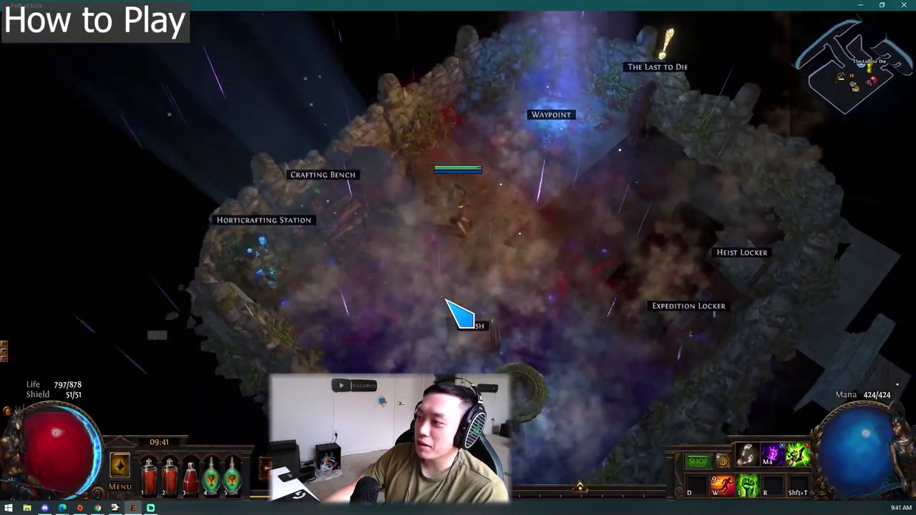
{"action": "left_click", "coordinate": [486, 311]}
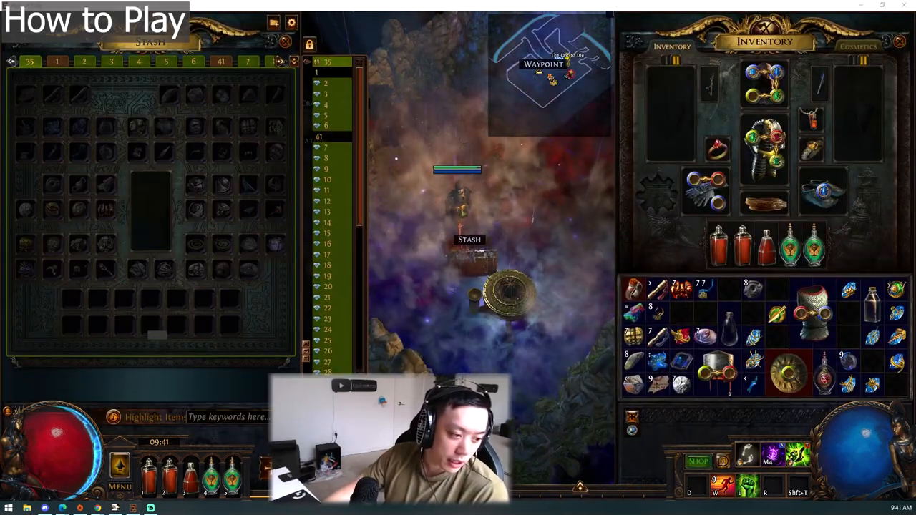
{"action": "key", "text": "alt+Tab"}
{"action": "scroll", "coordinate": [412, 277], "scroll_direction": "up", "scroll_amount": 10}
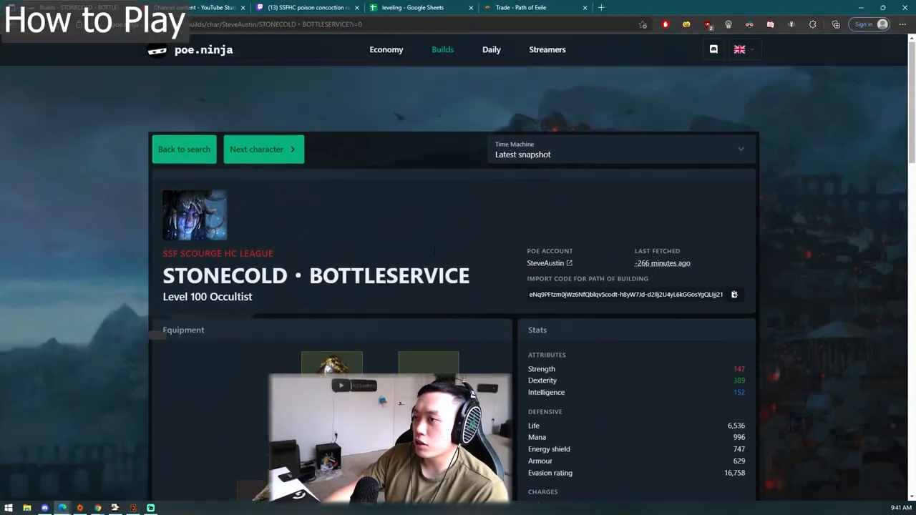
Open poe.ninja's builds ladder and switch it to the Scourge league.
{"action": "left_click", "coordinate": [207, 54]}
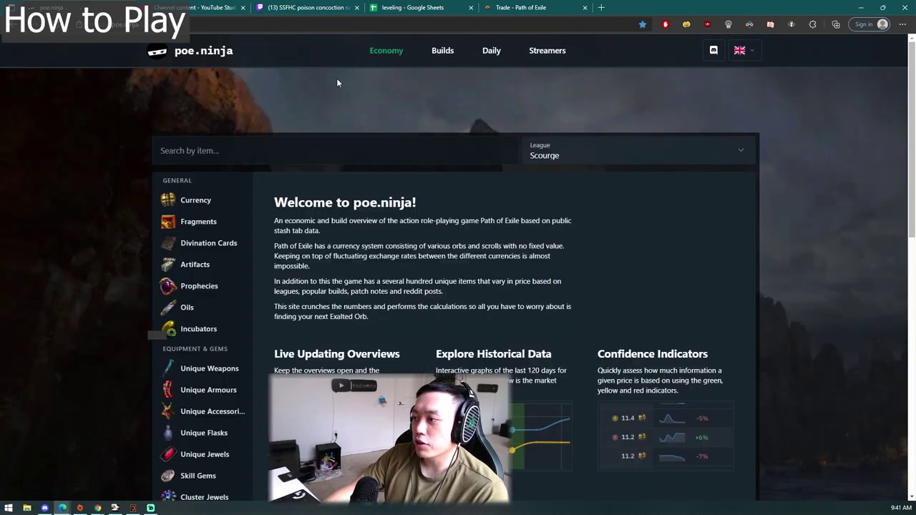
{"action": "left_click", "coordinate": [443, 52]}
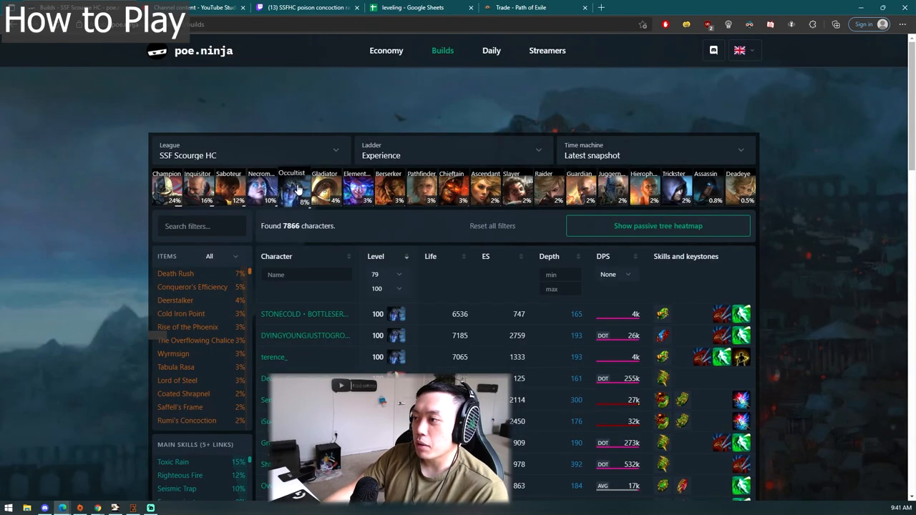
{"action": "left_click", "coordinate": [266, 149]}
{"action": "left_click", "coordinate": [217, 180]}
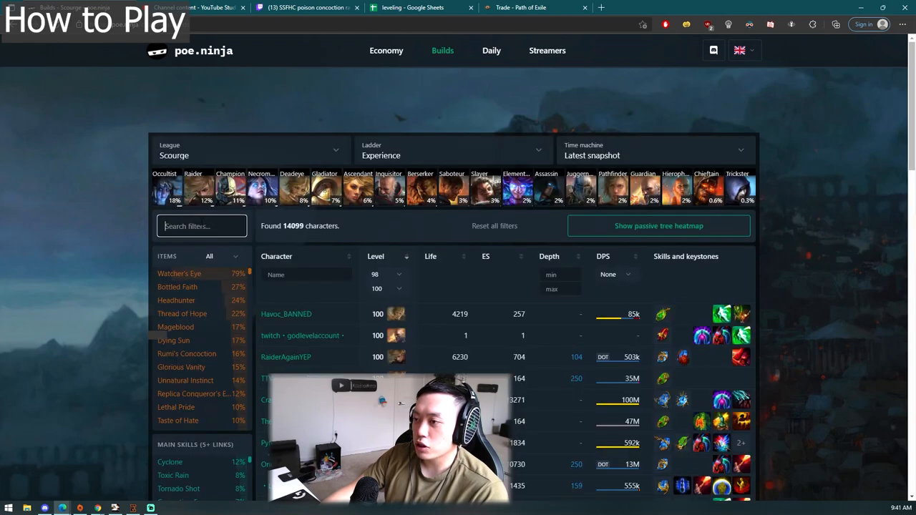
{"action": "type", "text": "poisonous"}
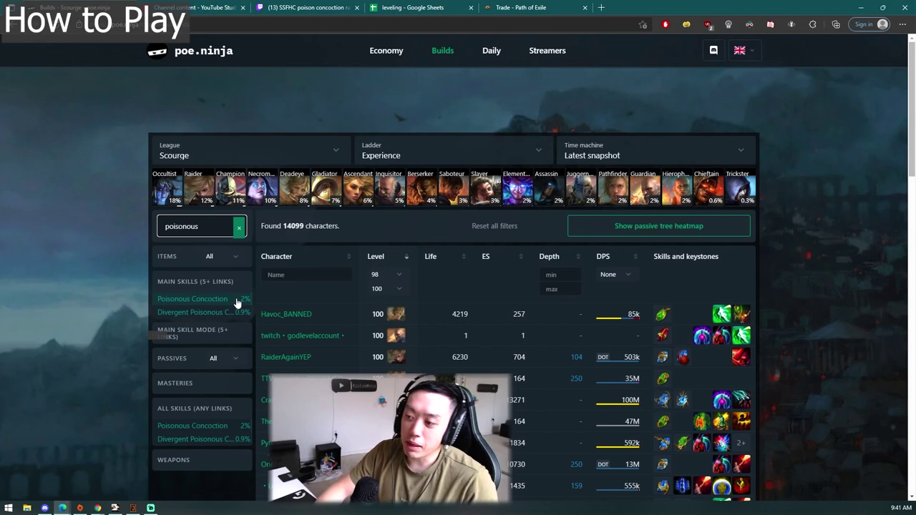
Filter main skills to Poisonous Concoction, then to Lightning Strike, and switch to the leveling spreadsheet.
{"action": "left_click", "coordinate": [193, 299]}
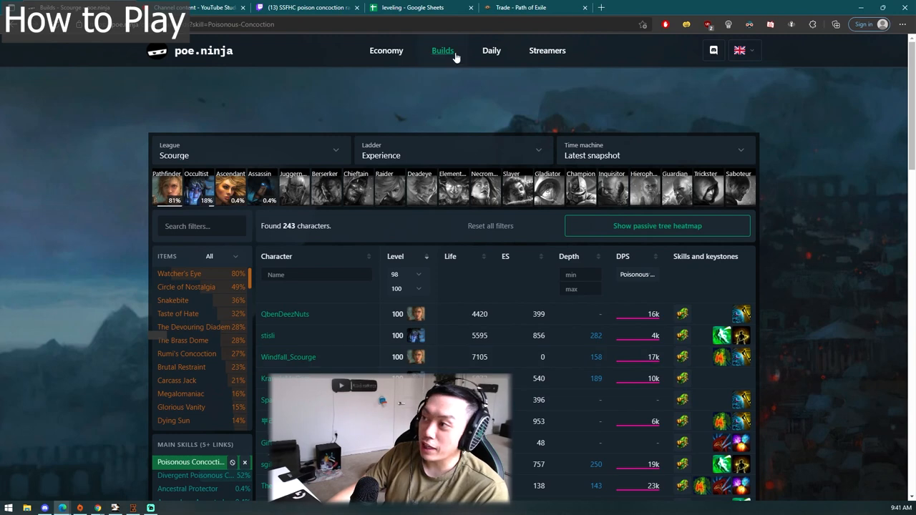
{"action": "left_click", "coordinate": [244, 462]}
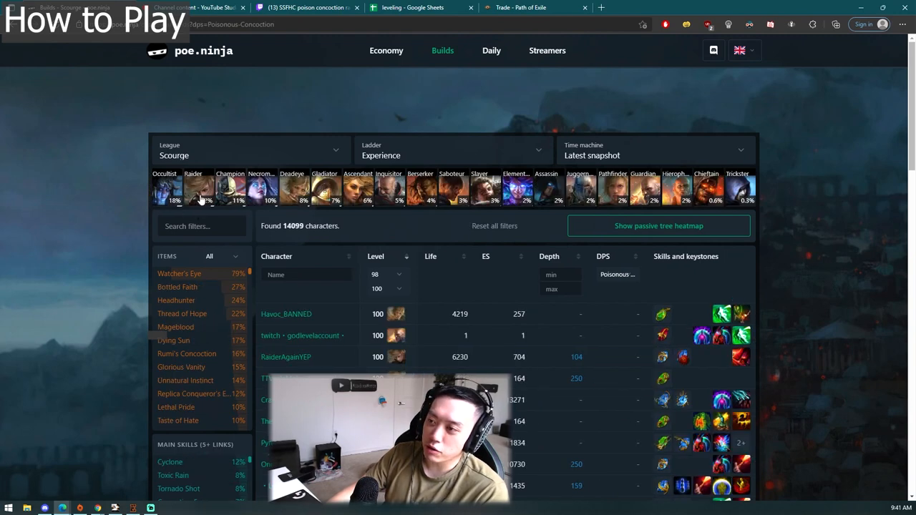
{"action": "scroll", "coordinate": [85, 322], "scroll_direction": "down", "scroll_amount": 1}
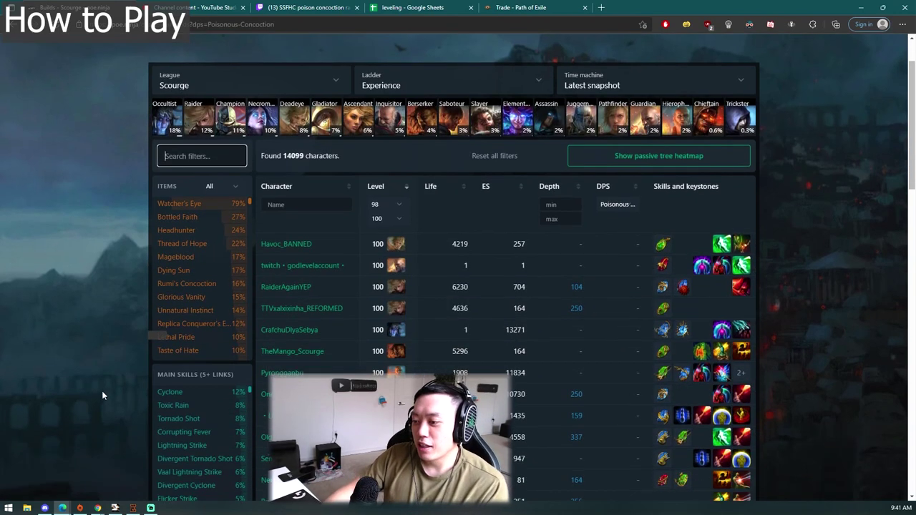
{"action": "left_click", "coordinate": [210, 446]}
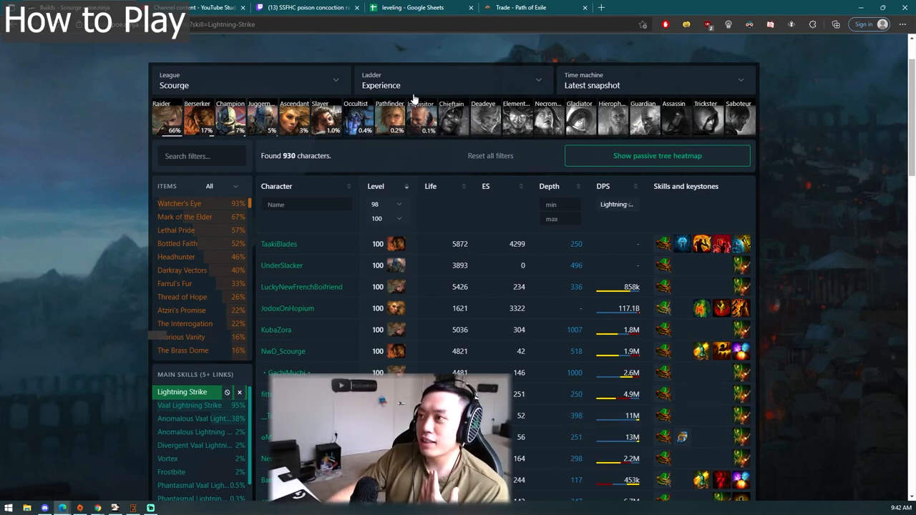
{"action": "left_click", "coordinate": [413, 7]}
{"action": "scroll", "coordinate": [117, 264], "scroll_direction": "up", "scroll_amount": 3}
{"action": "scroll", "coordinate": [116, 265], "scroll_direction": "up", "scroll_amount": 3}
{"action": "scroll", "coordinate": [176, 319], "scroll_direction": "down", "scroll_amount": 5}
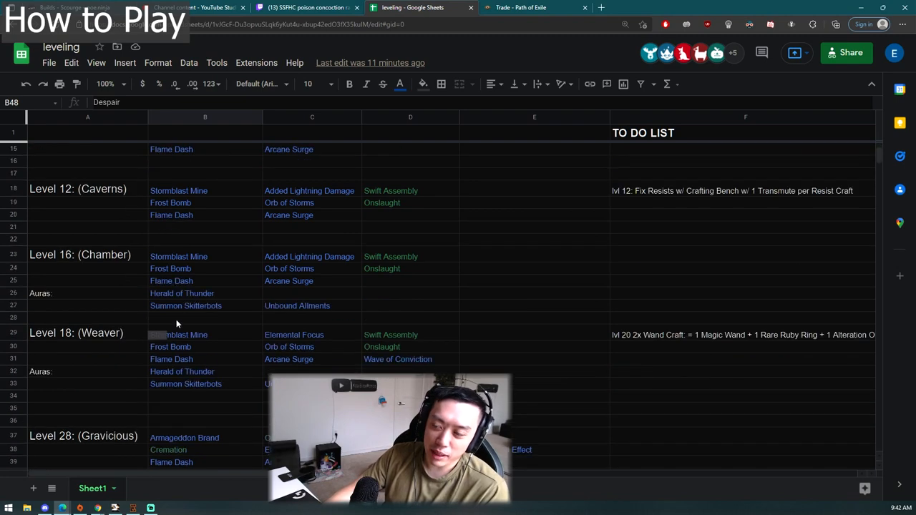
{"action": "scroll", "coordinate": [176, 320], "scroll_direction": "down", "scroll_amount": 5}
{"action": "scroll", "coordinate": [182, 374], "scroll_direction": "up", "scroll_amount": 2}
{"action": "scroll", "coordinate": [182, 374], "scroll_direction": "up", "scroll_amount": 4}
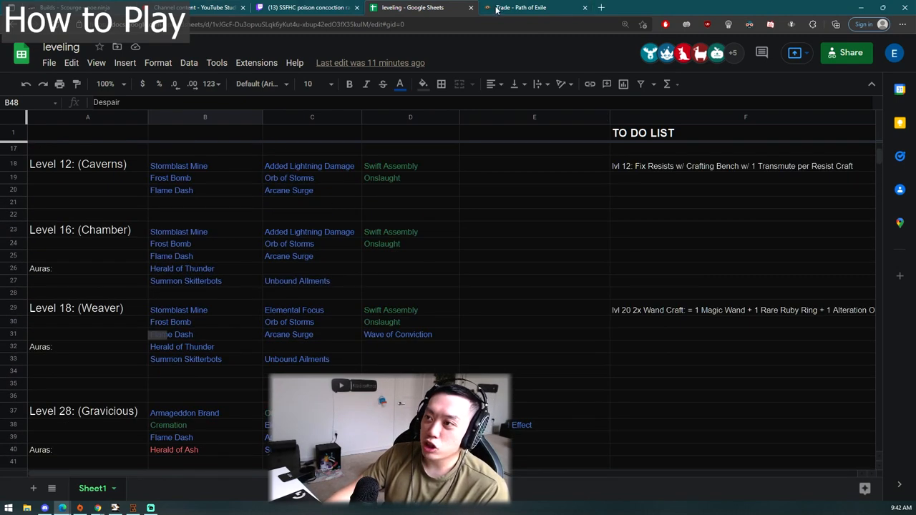
Look over the leveling gem plan, then switch to the trade site's gear bookmarks.
{"action": "left_click", "coordinate": [520, 7]}
{"action": "scroll", "coordinate": [458, 286], "scroll_direction": "down", "scroll_amount": 3}
{"action": "scroll", "coordinate": [458, 286], "scroll_direction": "down", "scroll_amount": 3}
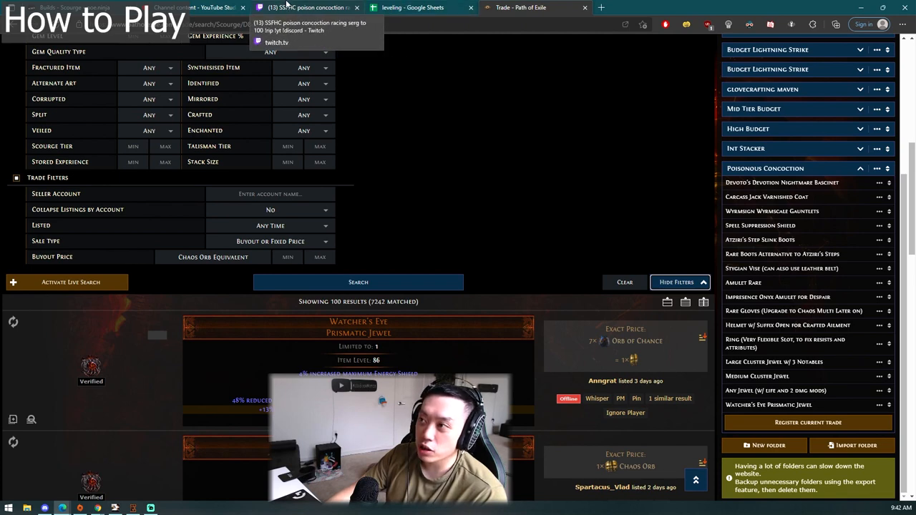
Return via the YouTube Studio tab to the poe.ninja Scourge Lightning Strike builds ladder.
{"action": "left_click", "coordinate": [182, 7]}
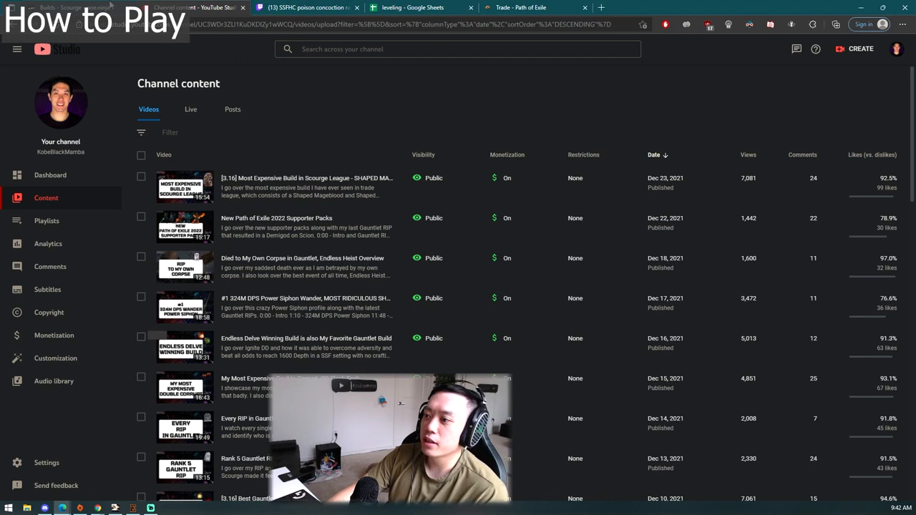
{"action": "left_click", "coordinate": [79, 7]}
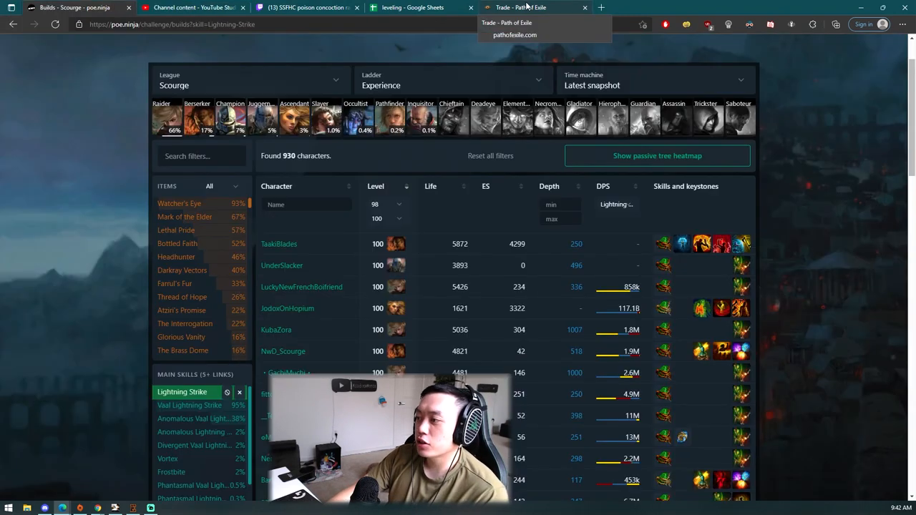